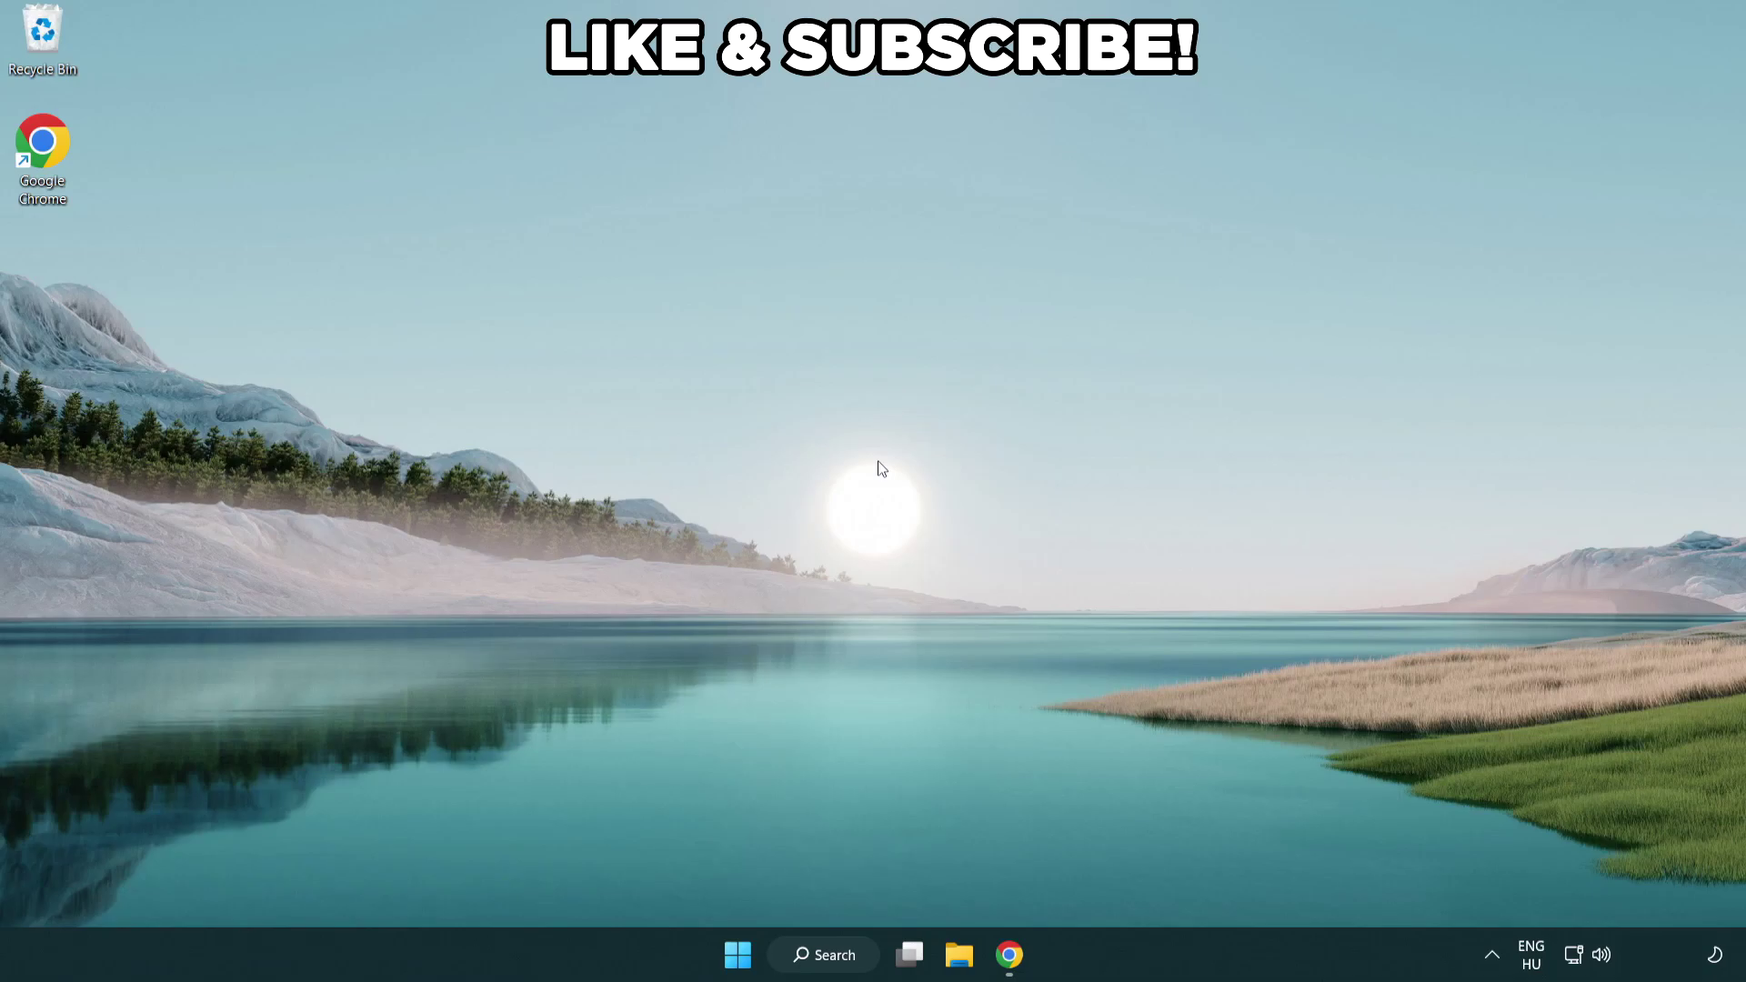
- Find 'edit power plan', switch Power Options from Balanced to High performance, and close the window
left_click(838, 963)
type("e")
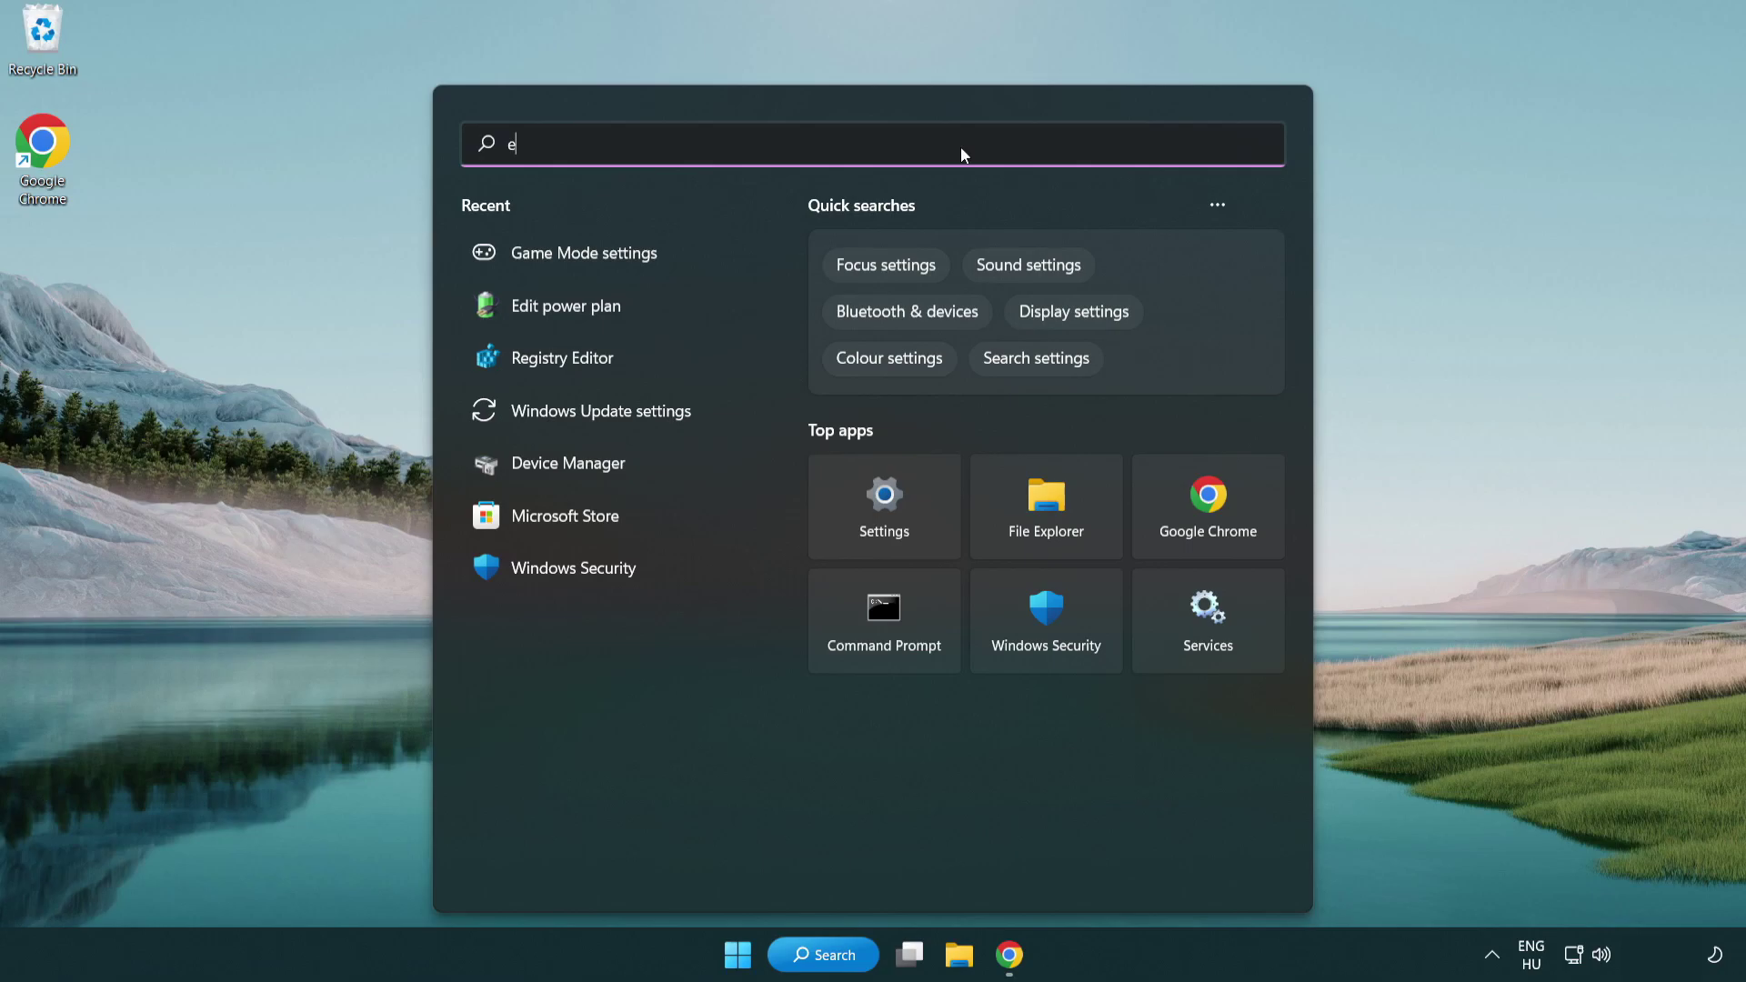
type("dit power plan")
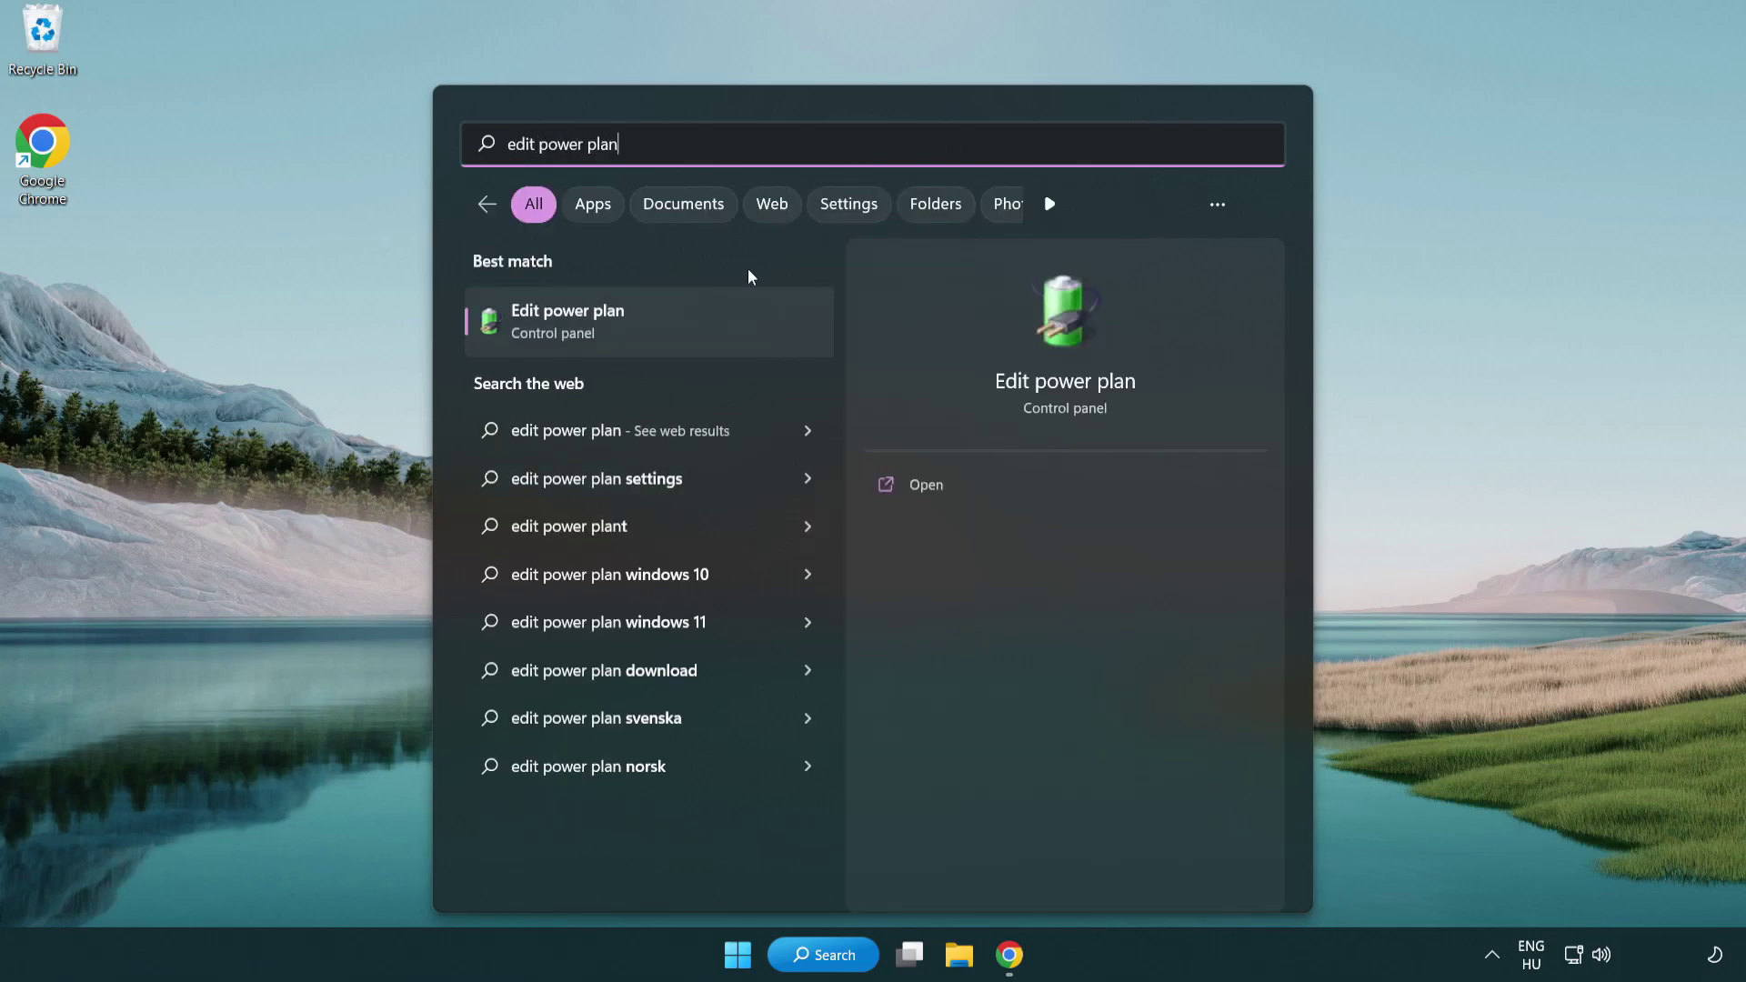
left_click(658, 332)
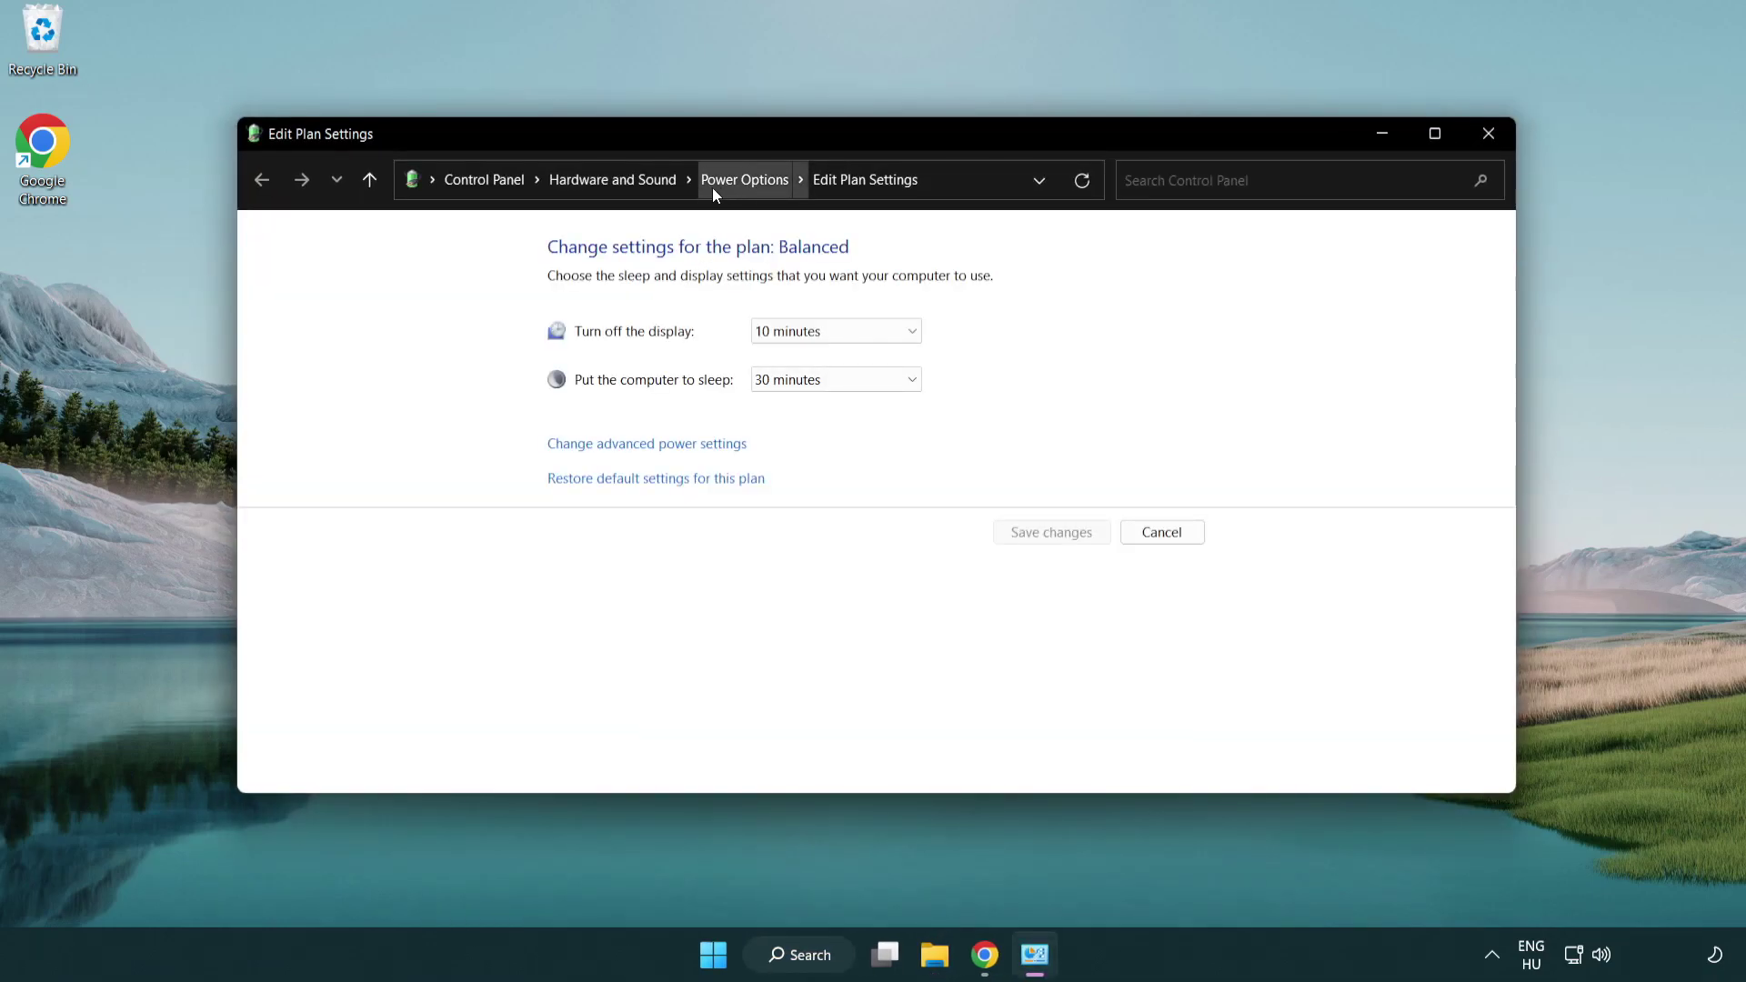
left_click(761, 196)
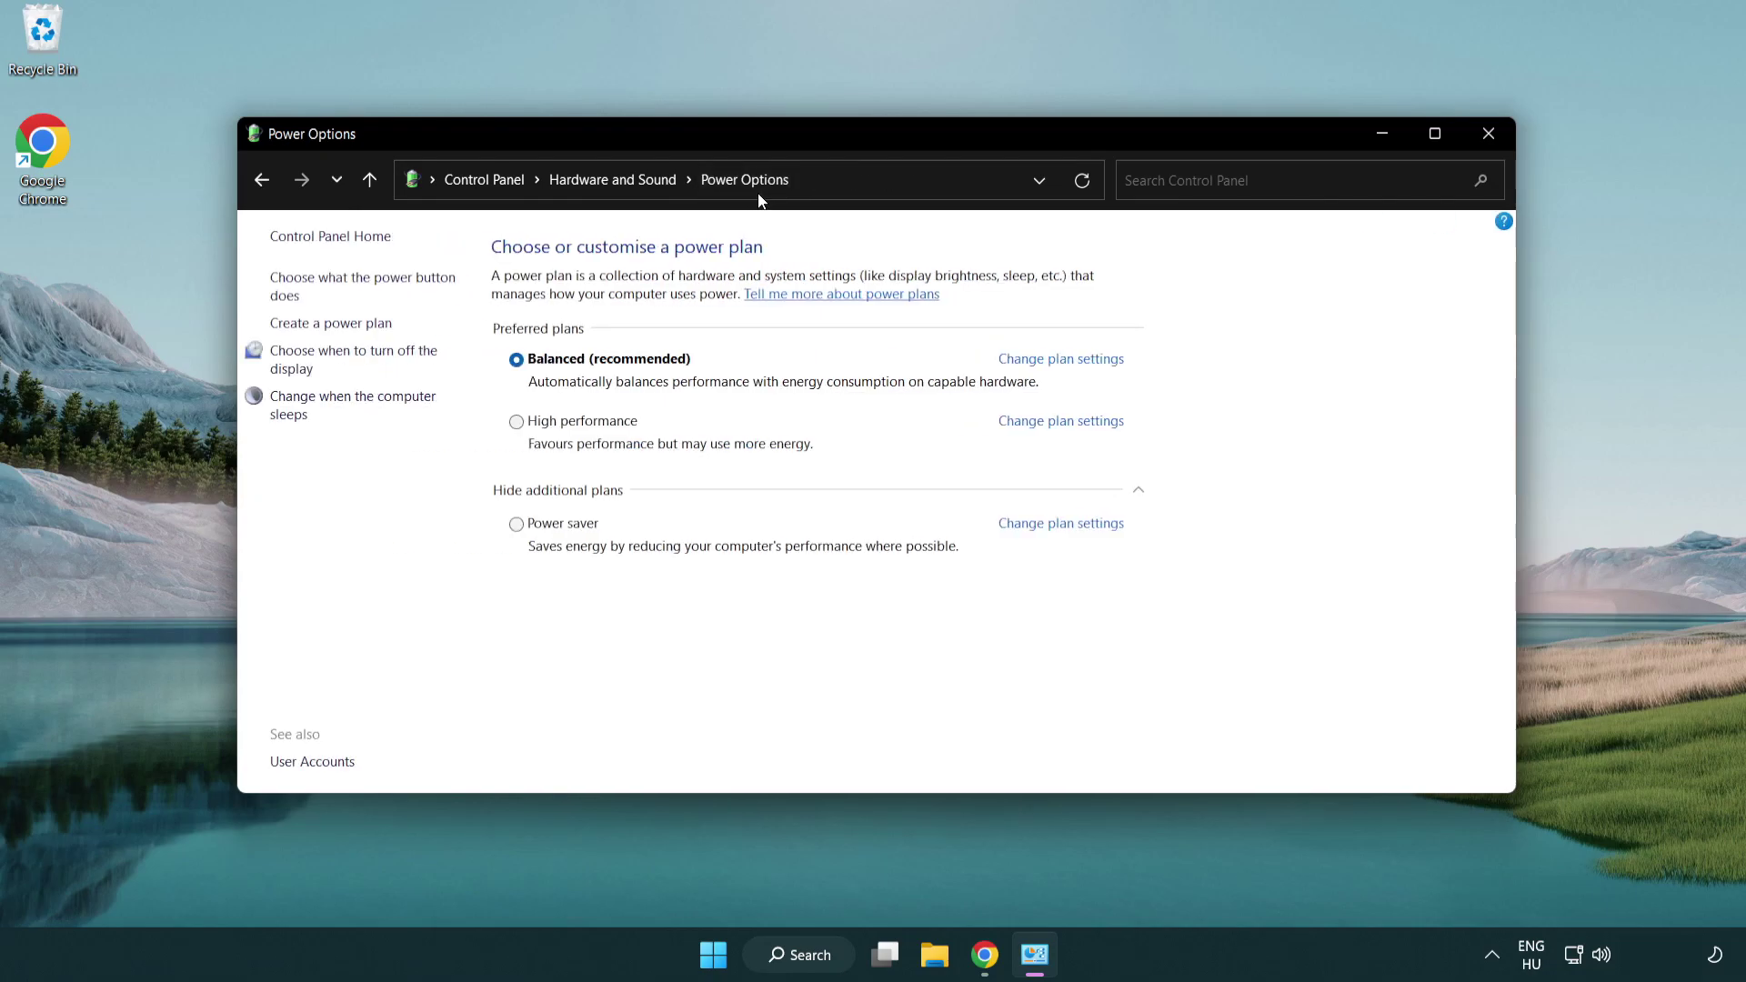
left_click(517, 422)
left_click(1487, 134)
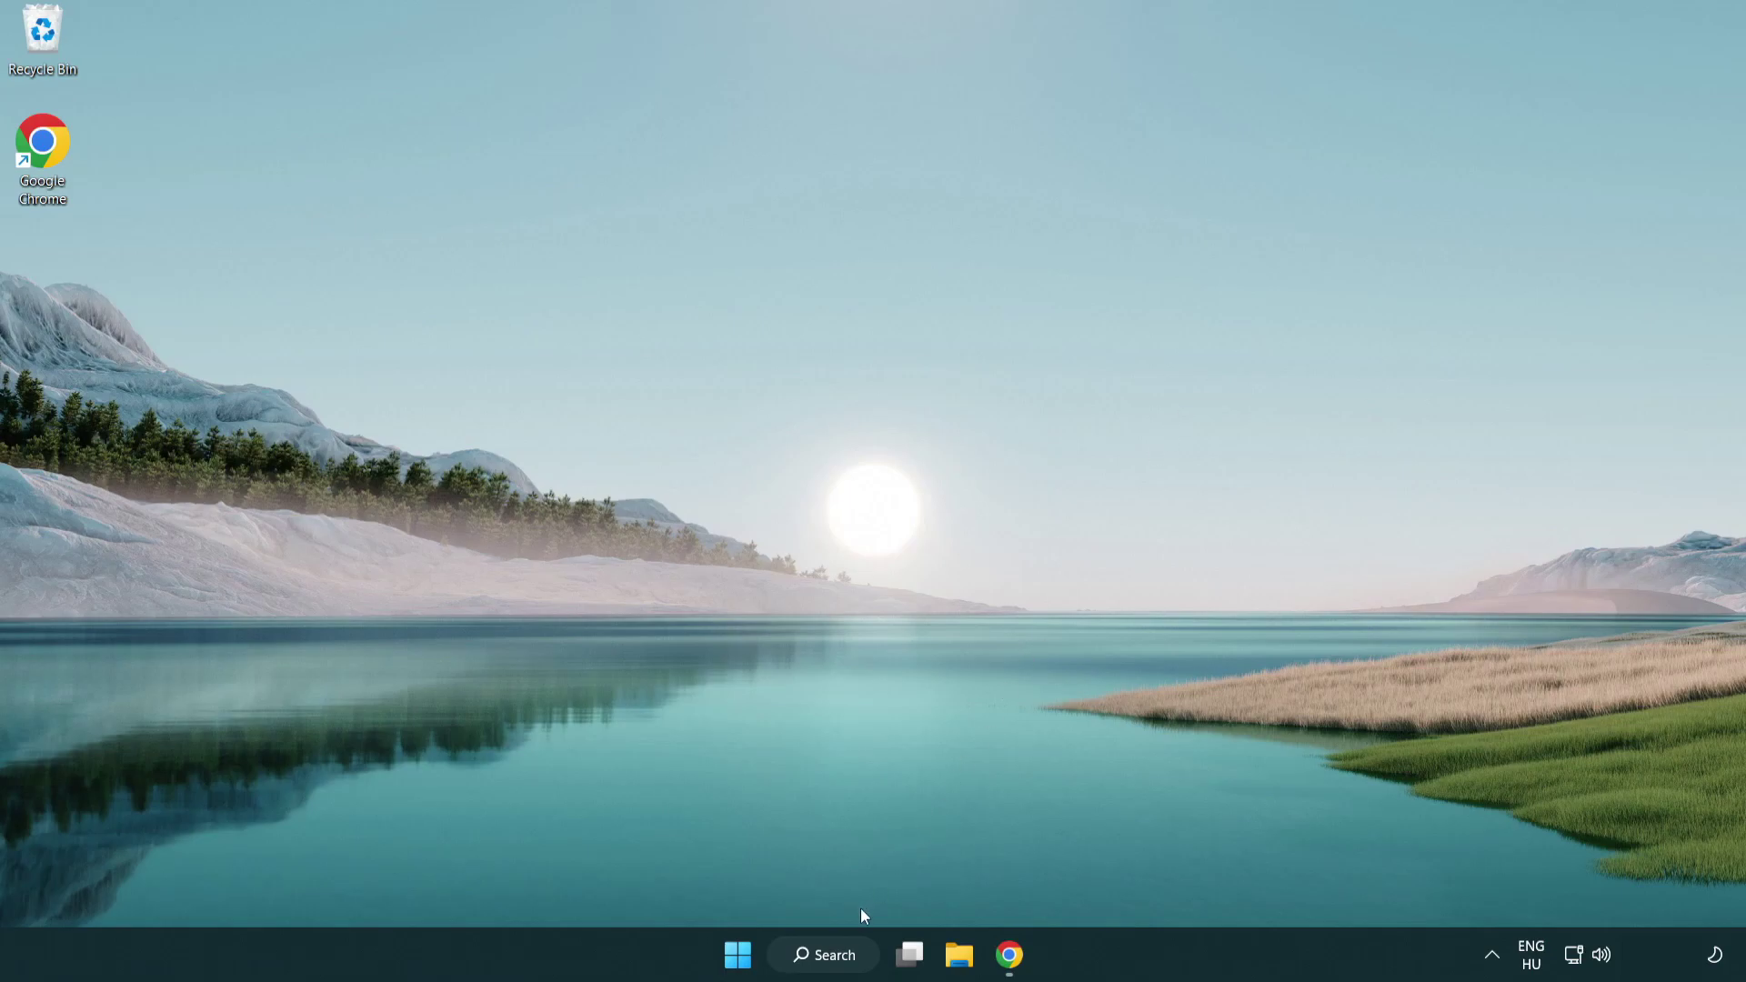
- Search for 'device manager', launch Device Manager and reposition its window
left_click(823, 955)
type("d")
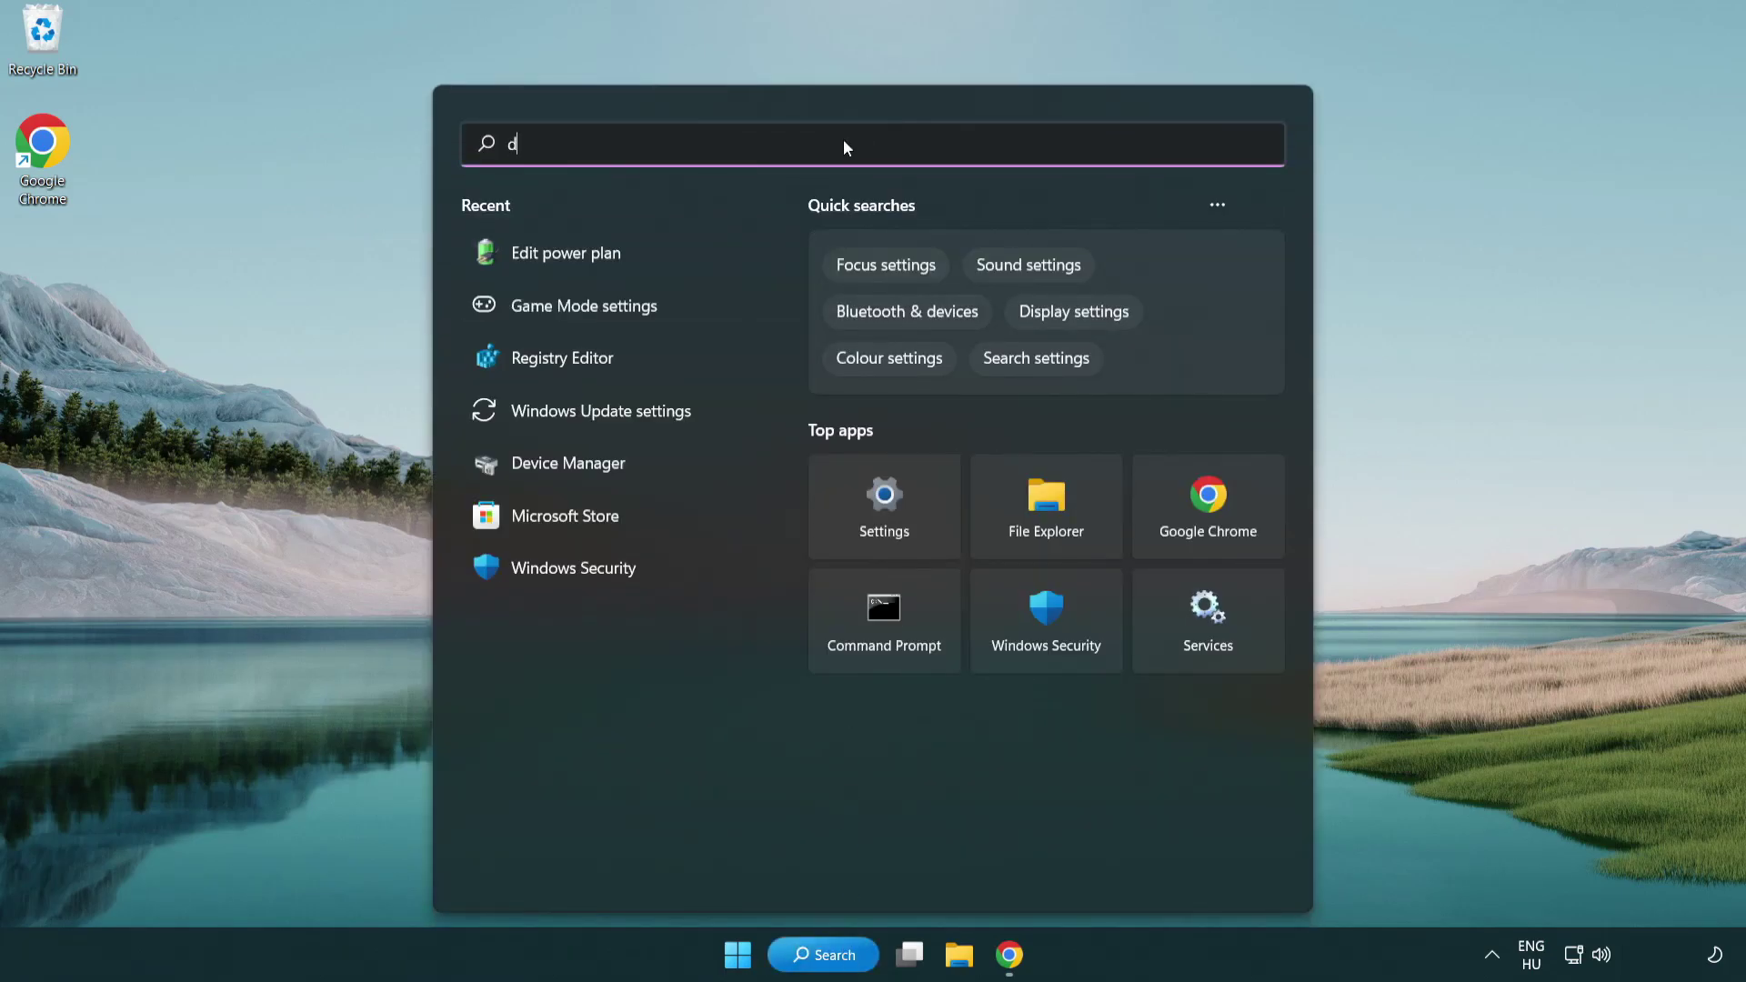
type("evice manager")
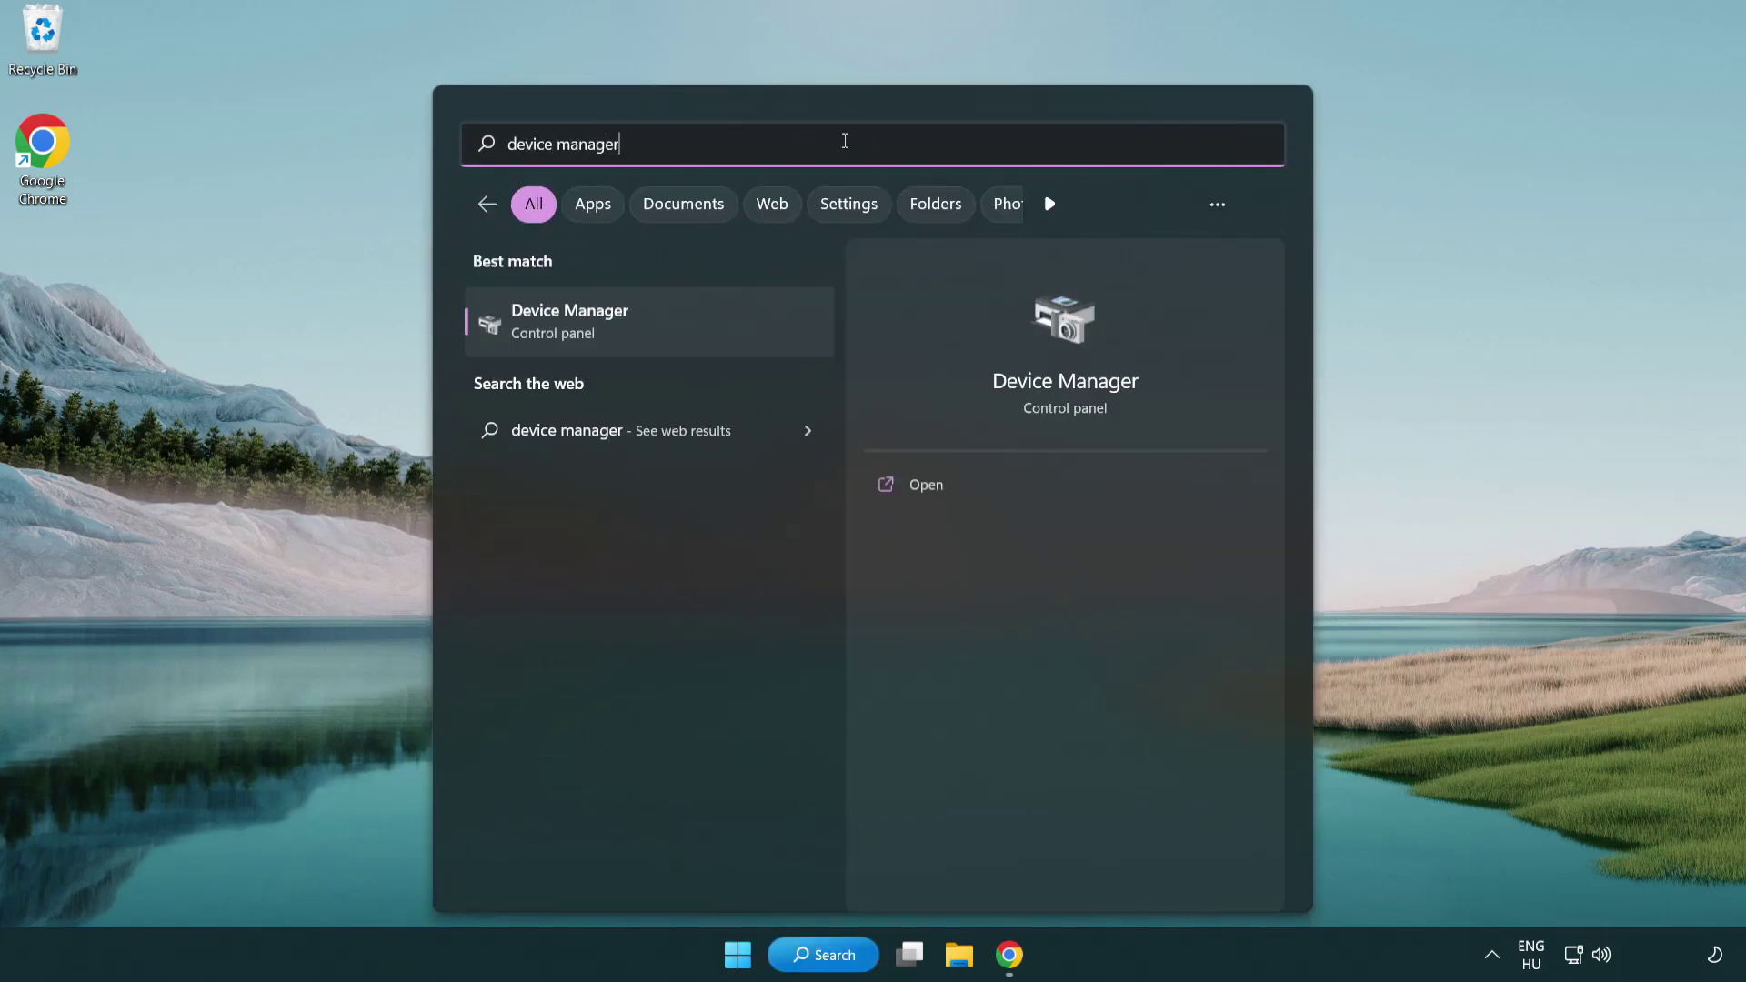
left_click(667, 326)
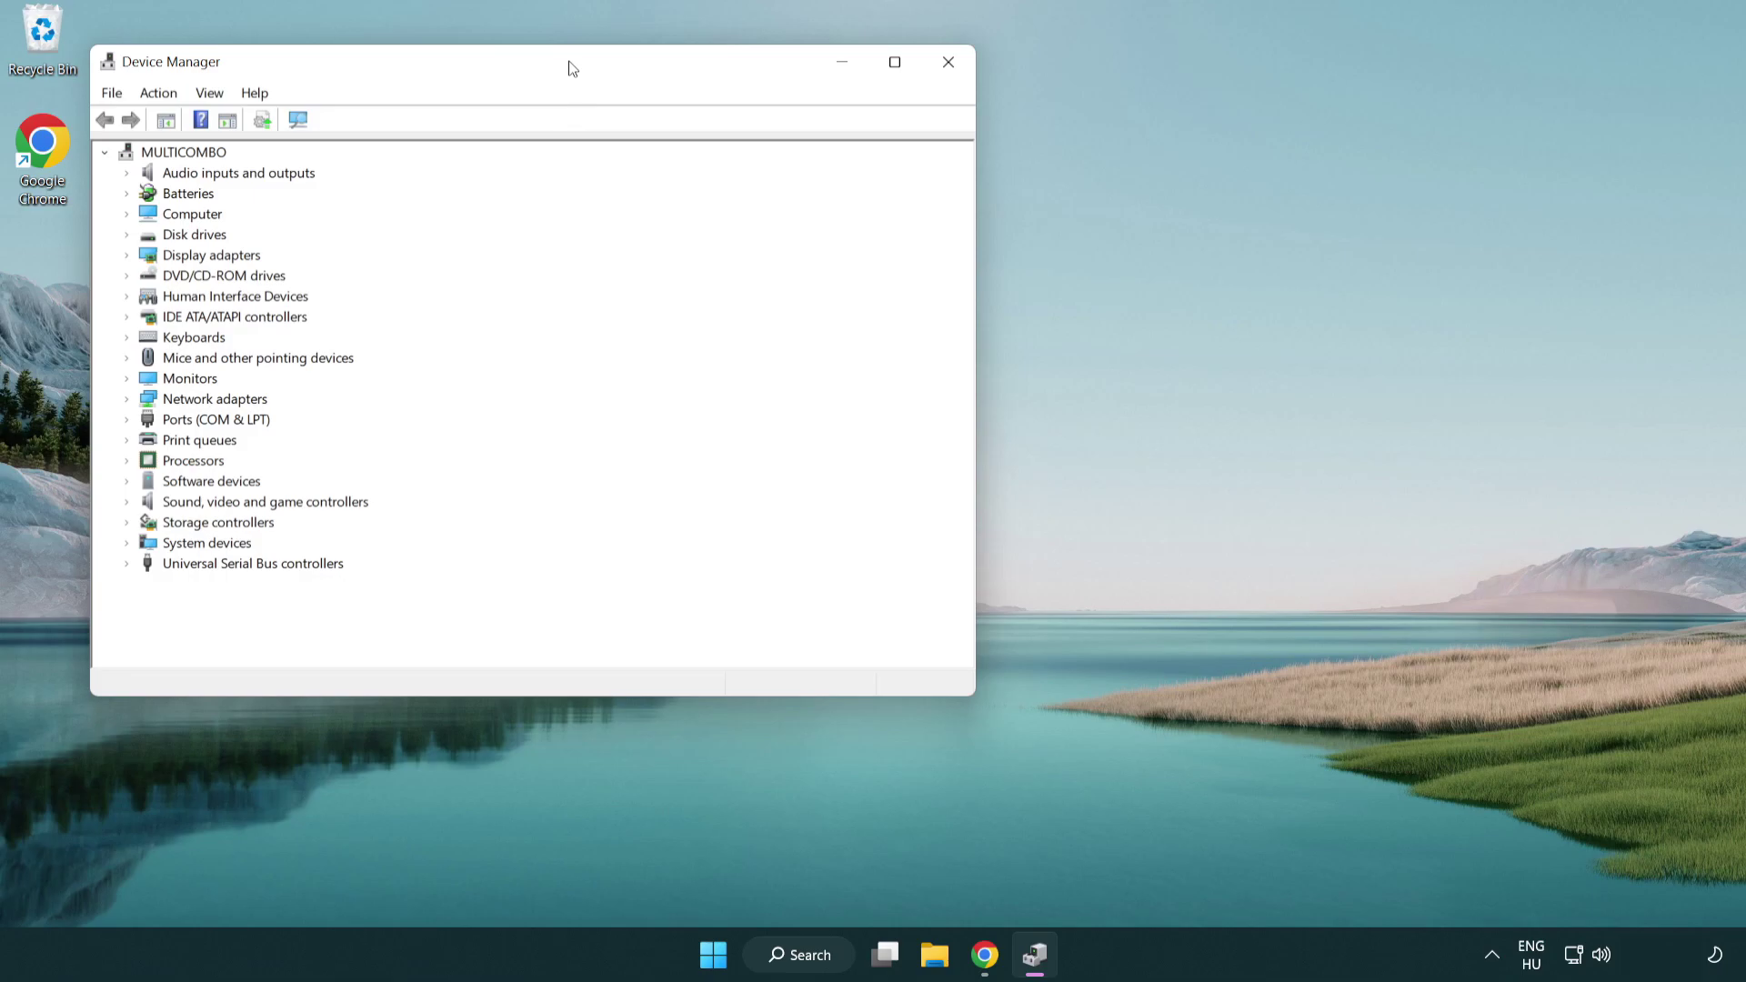
left_click_drag(573, 69, 898, 164)
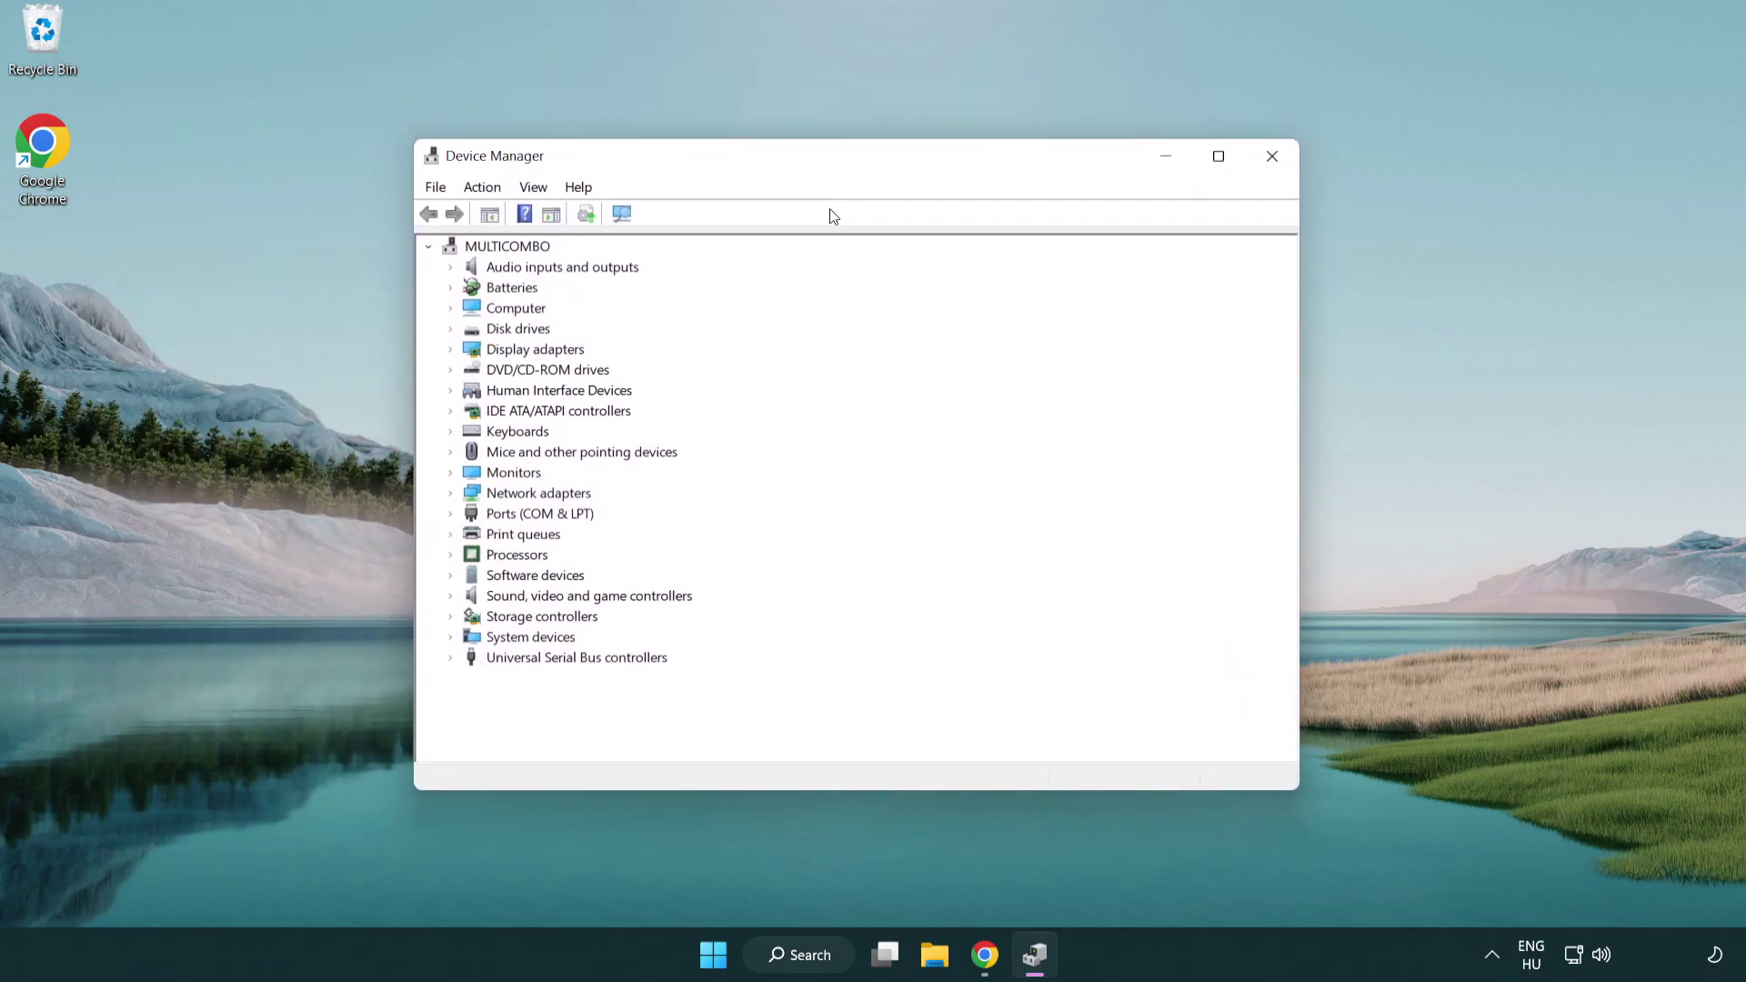
- Expand Display adapters and start Update driver for the VMware SVGA 3D adapter
left_click(472, 350)
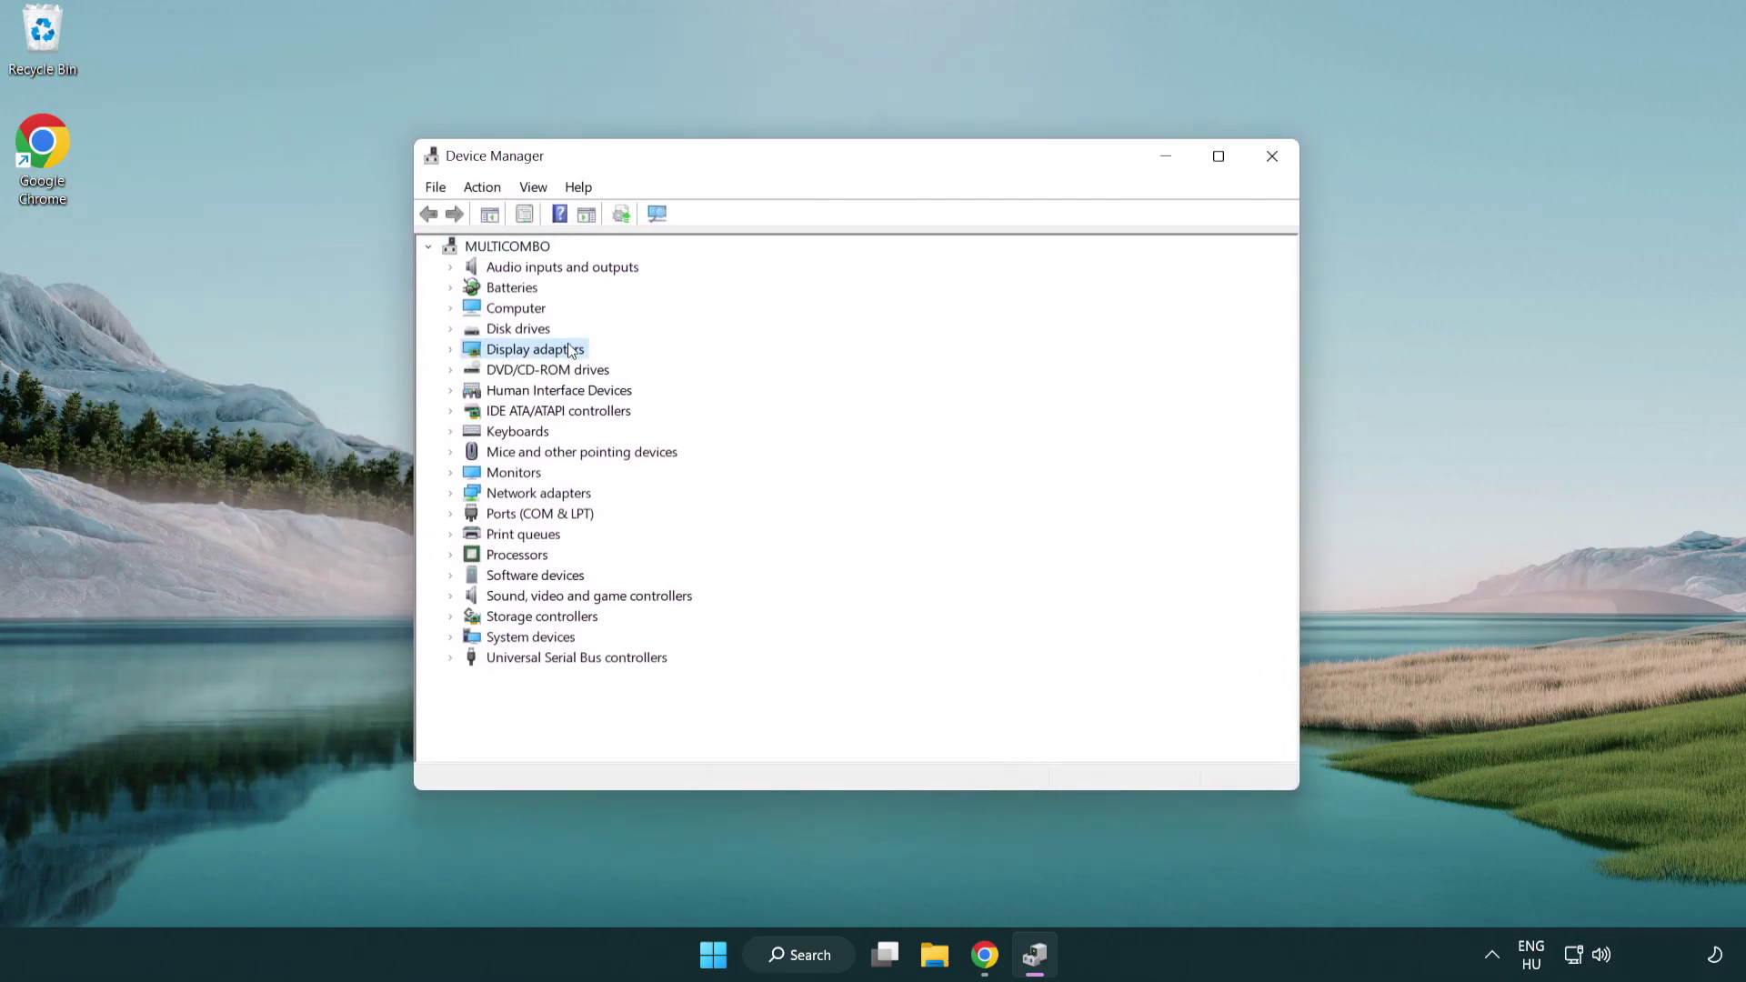
left_click(453, 350)
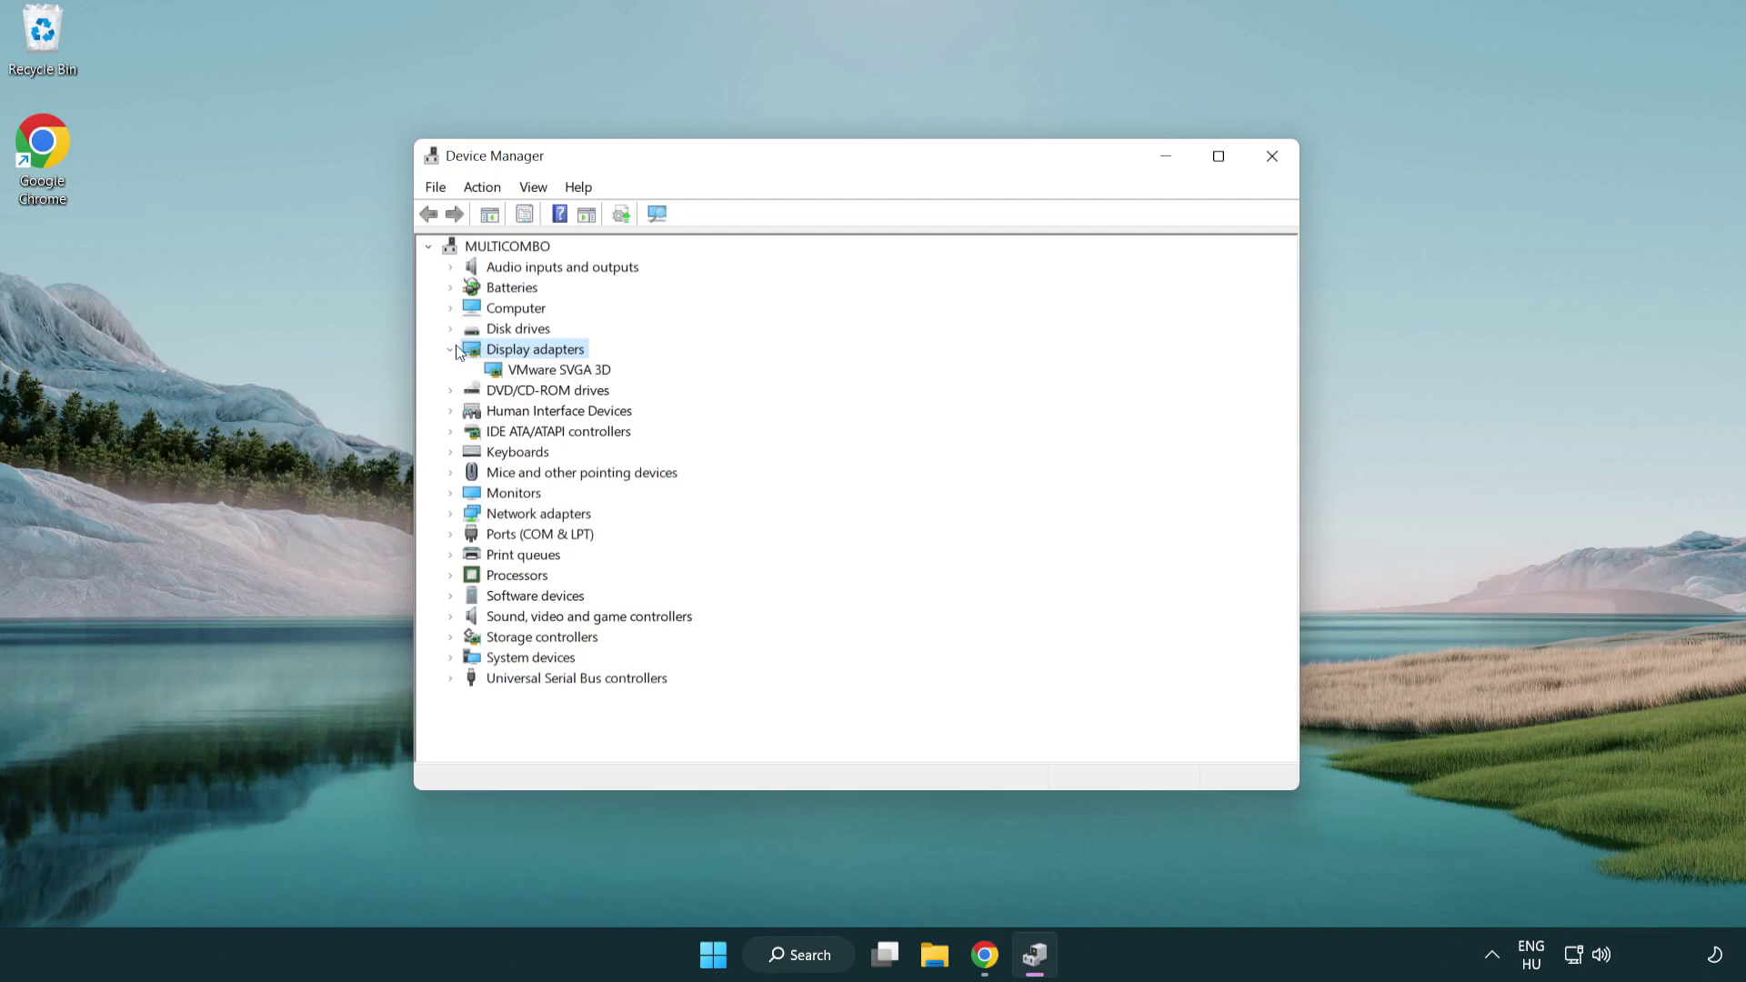
left_click(506, 370)
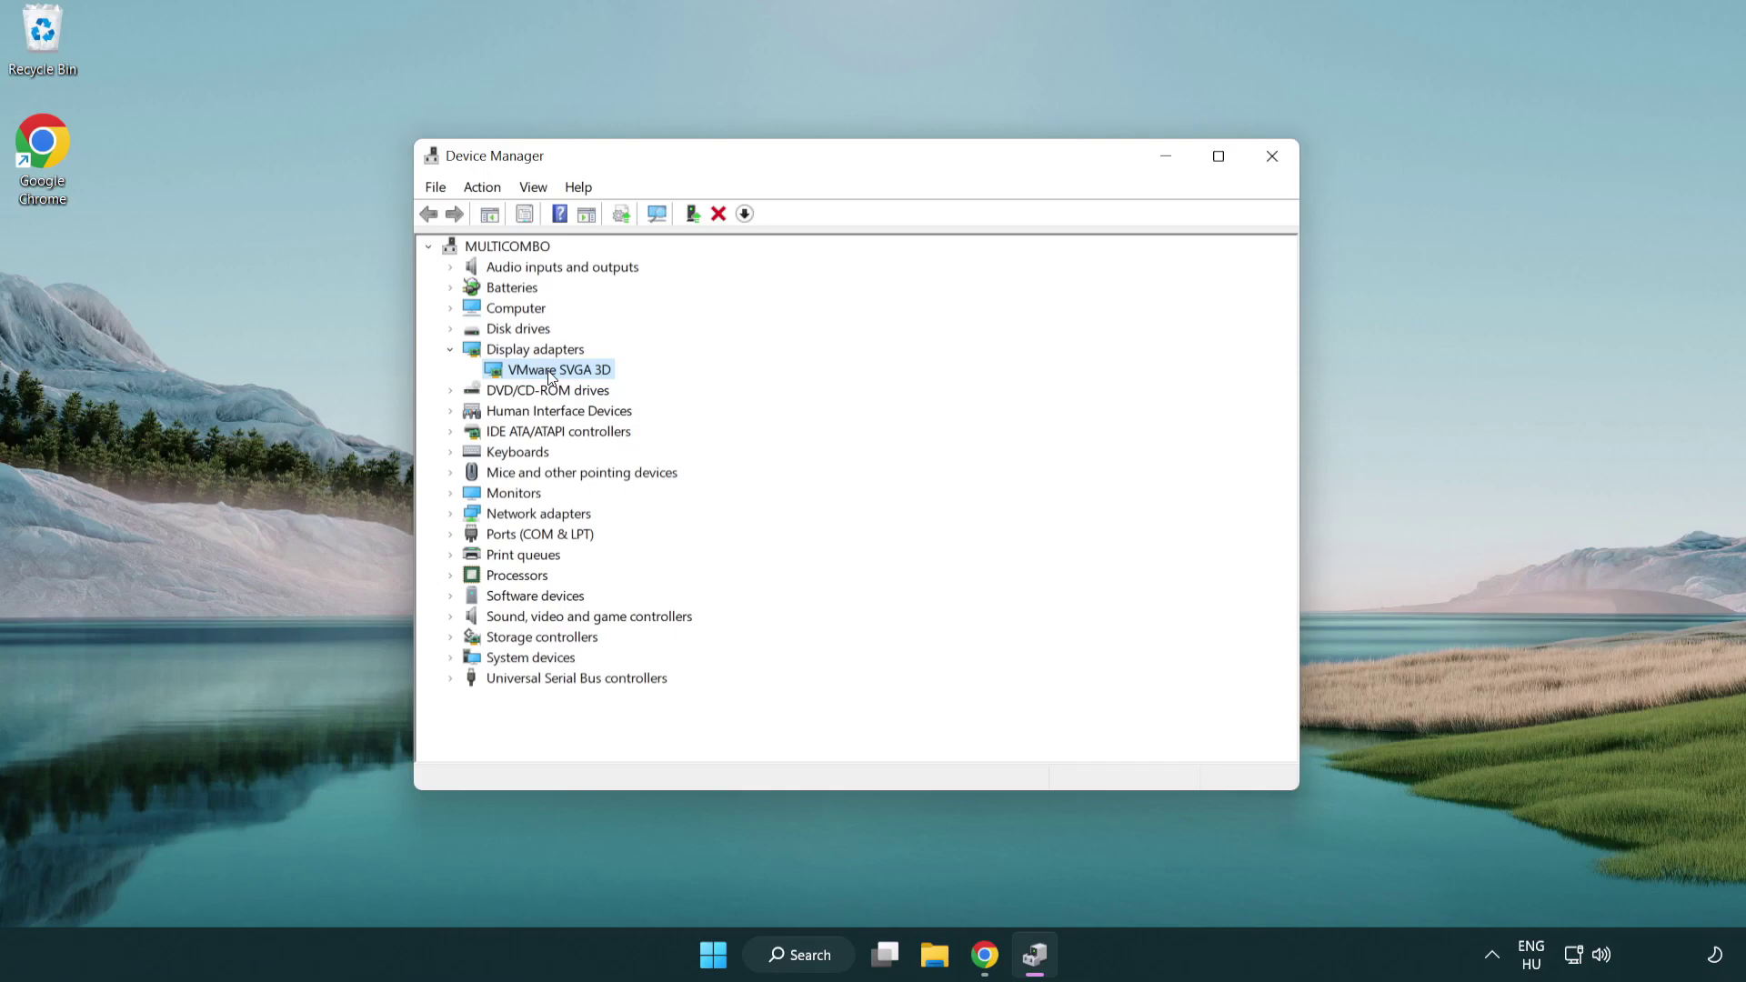
right_click(549, 377)
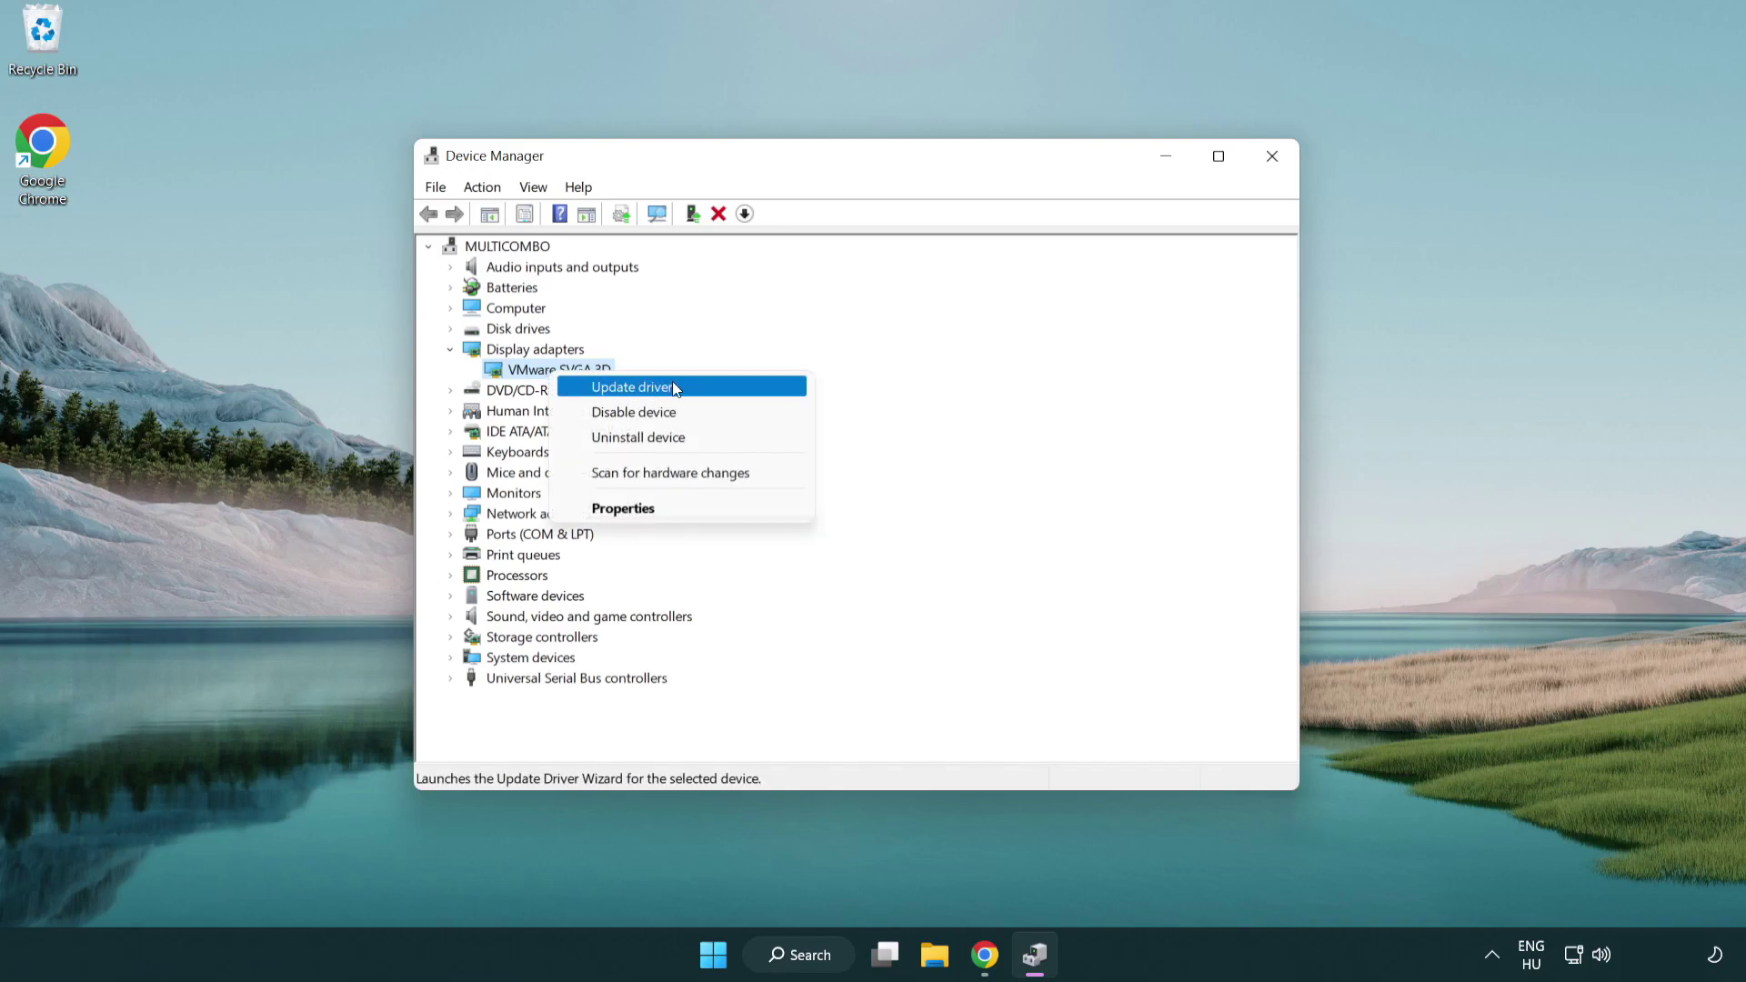
left_click(696, 389)
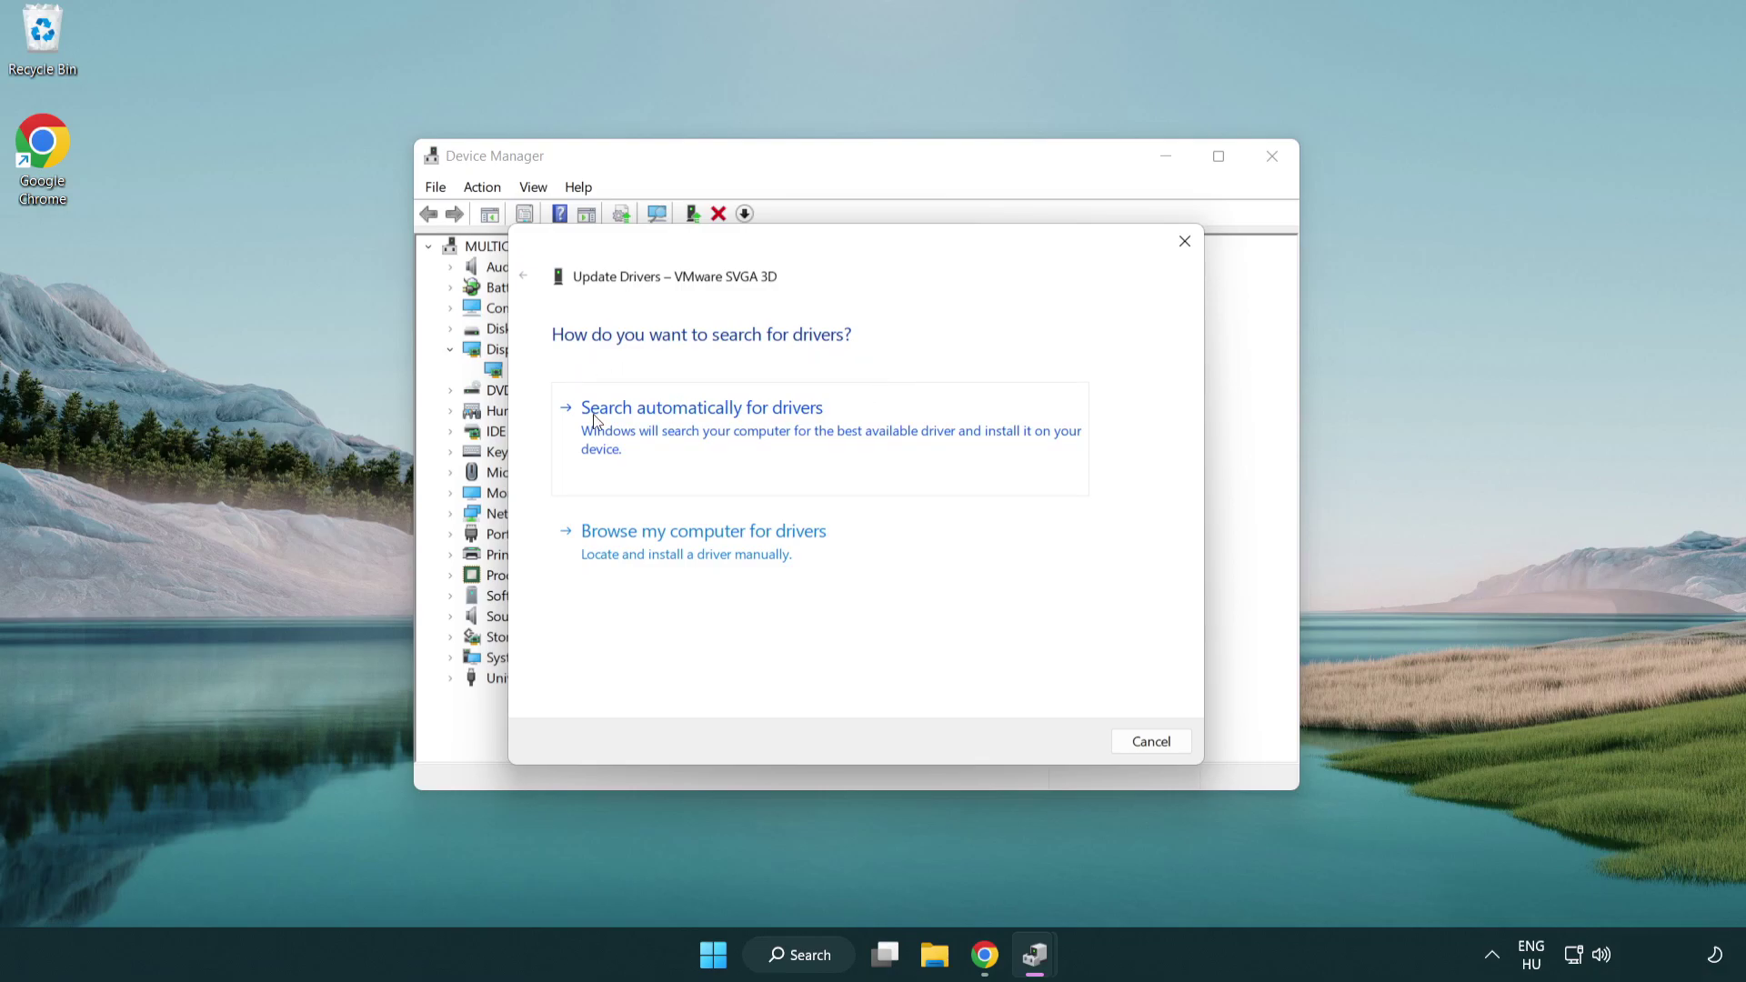
- Search automatically for VMware SVGA 3D drivers, close the 'best drivers installed' result and Device Manager
left_click(715, 422)
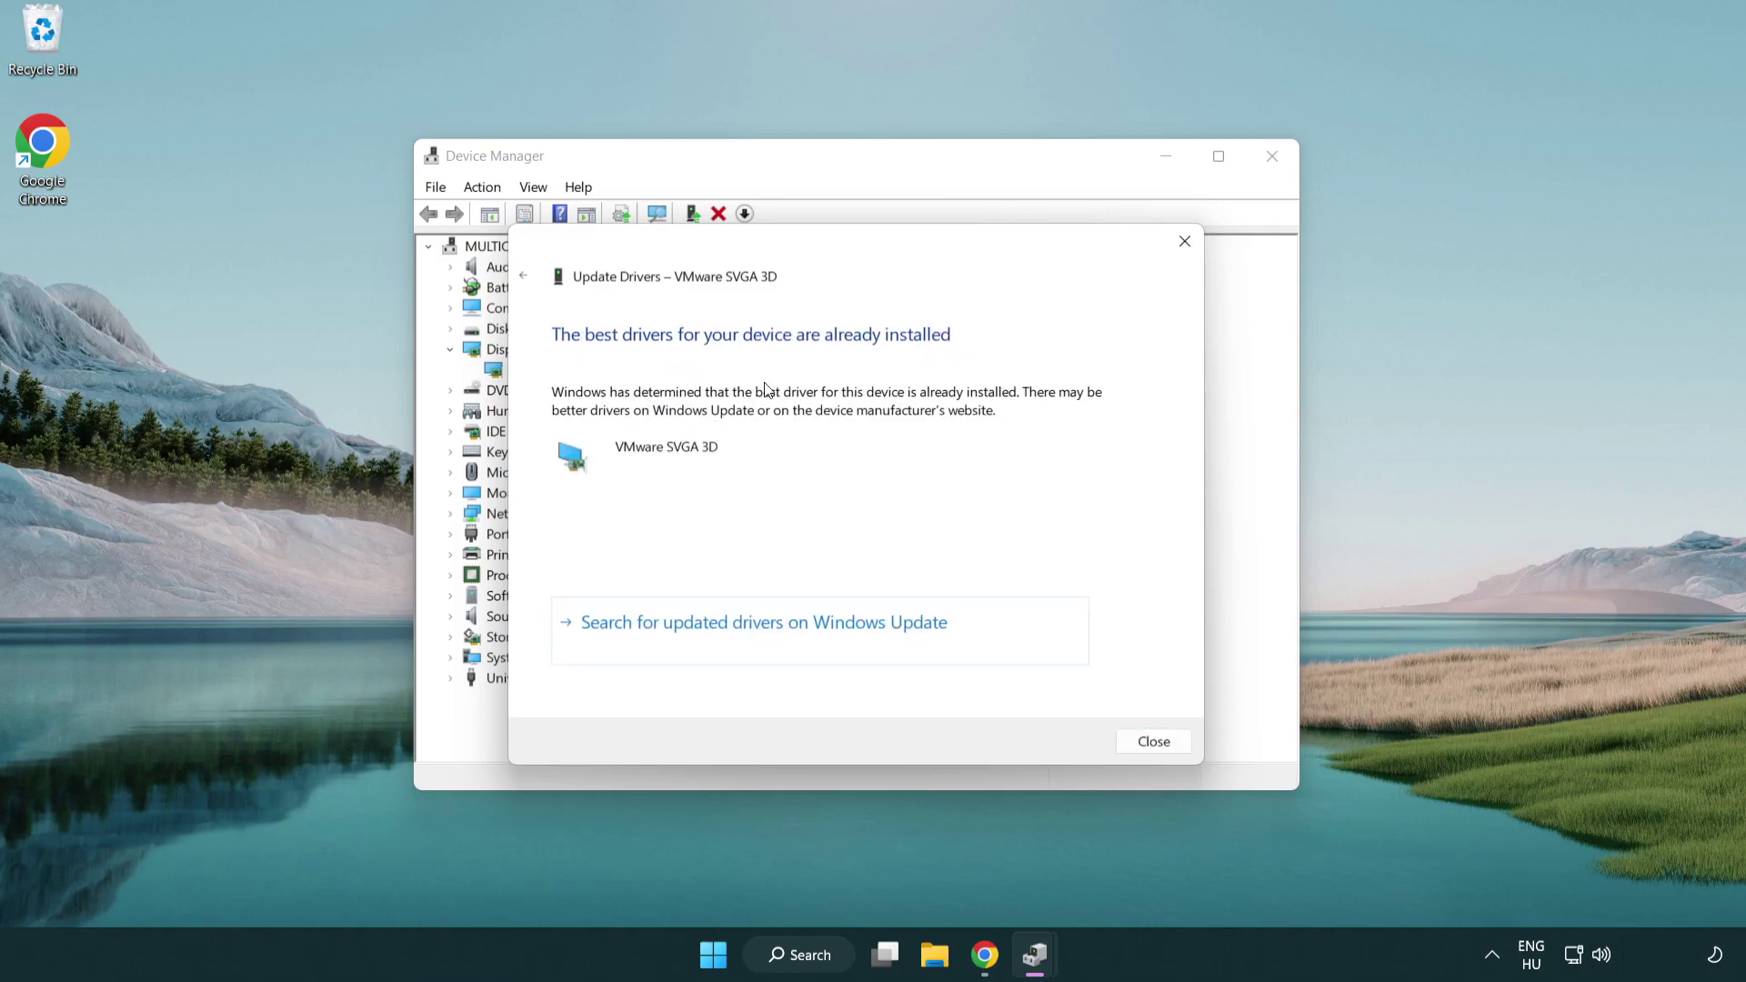
left_click(1148, 744)
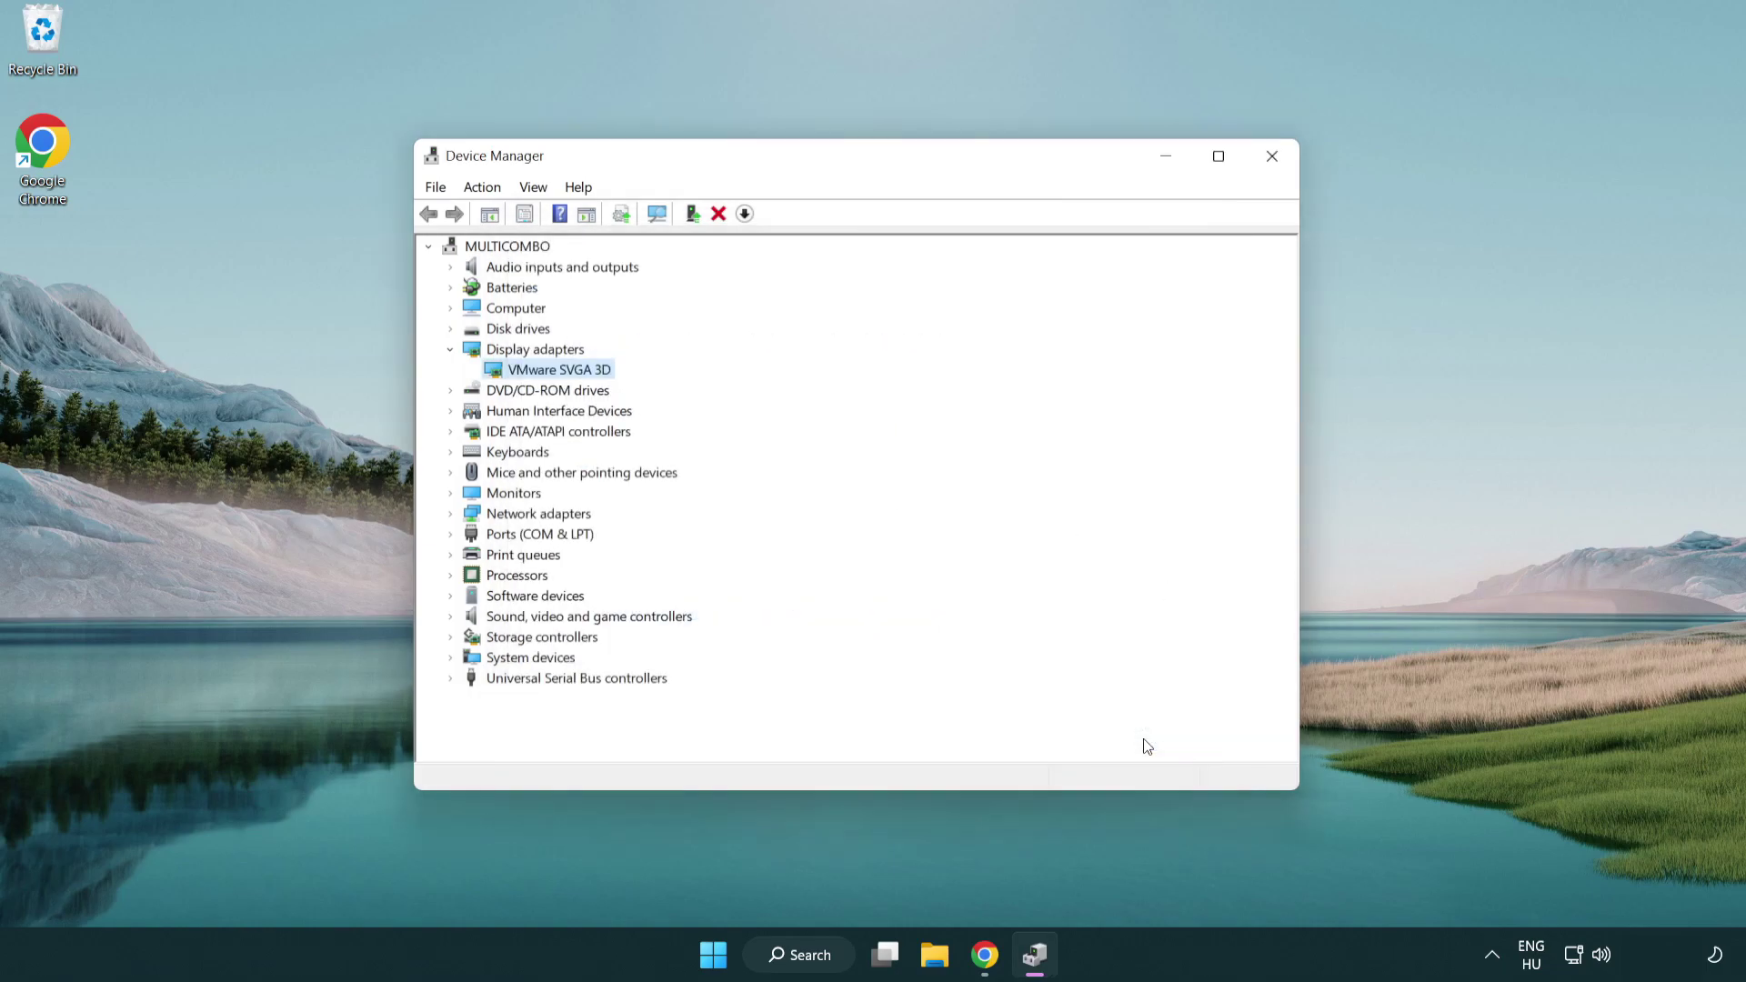
left_click(1270, 160)
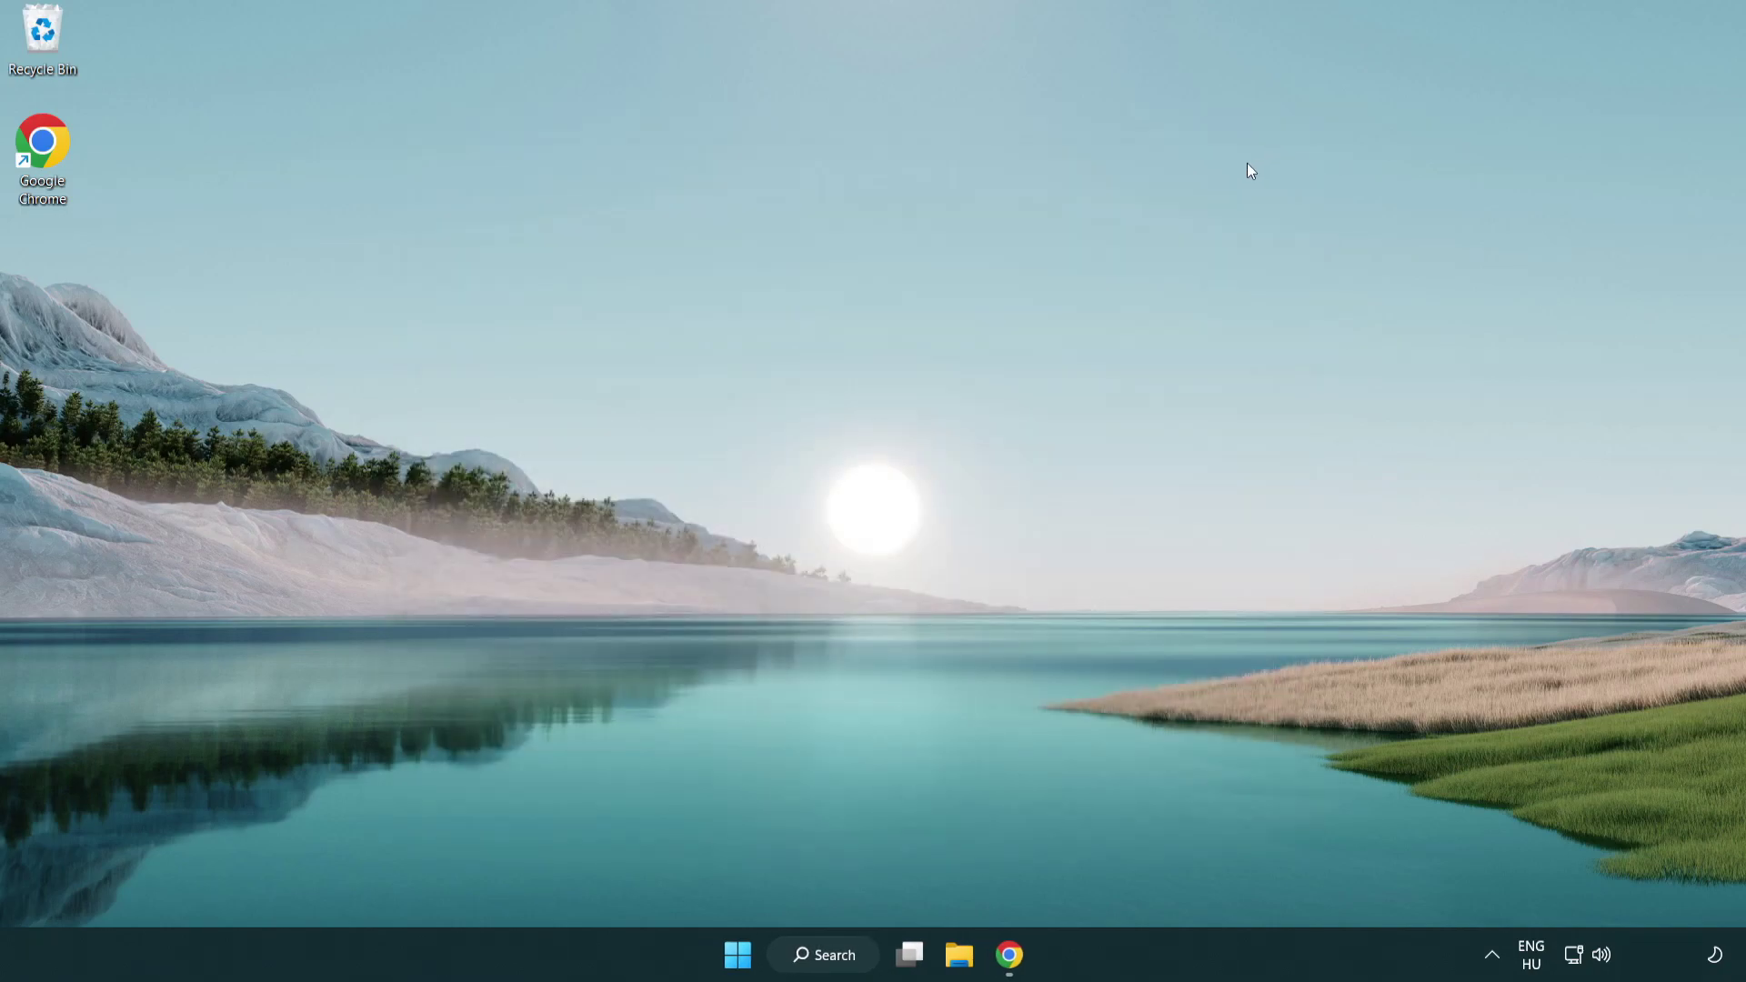
left_click(835, 964)
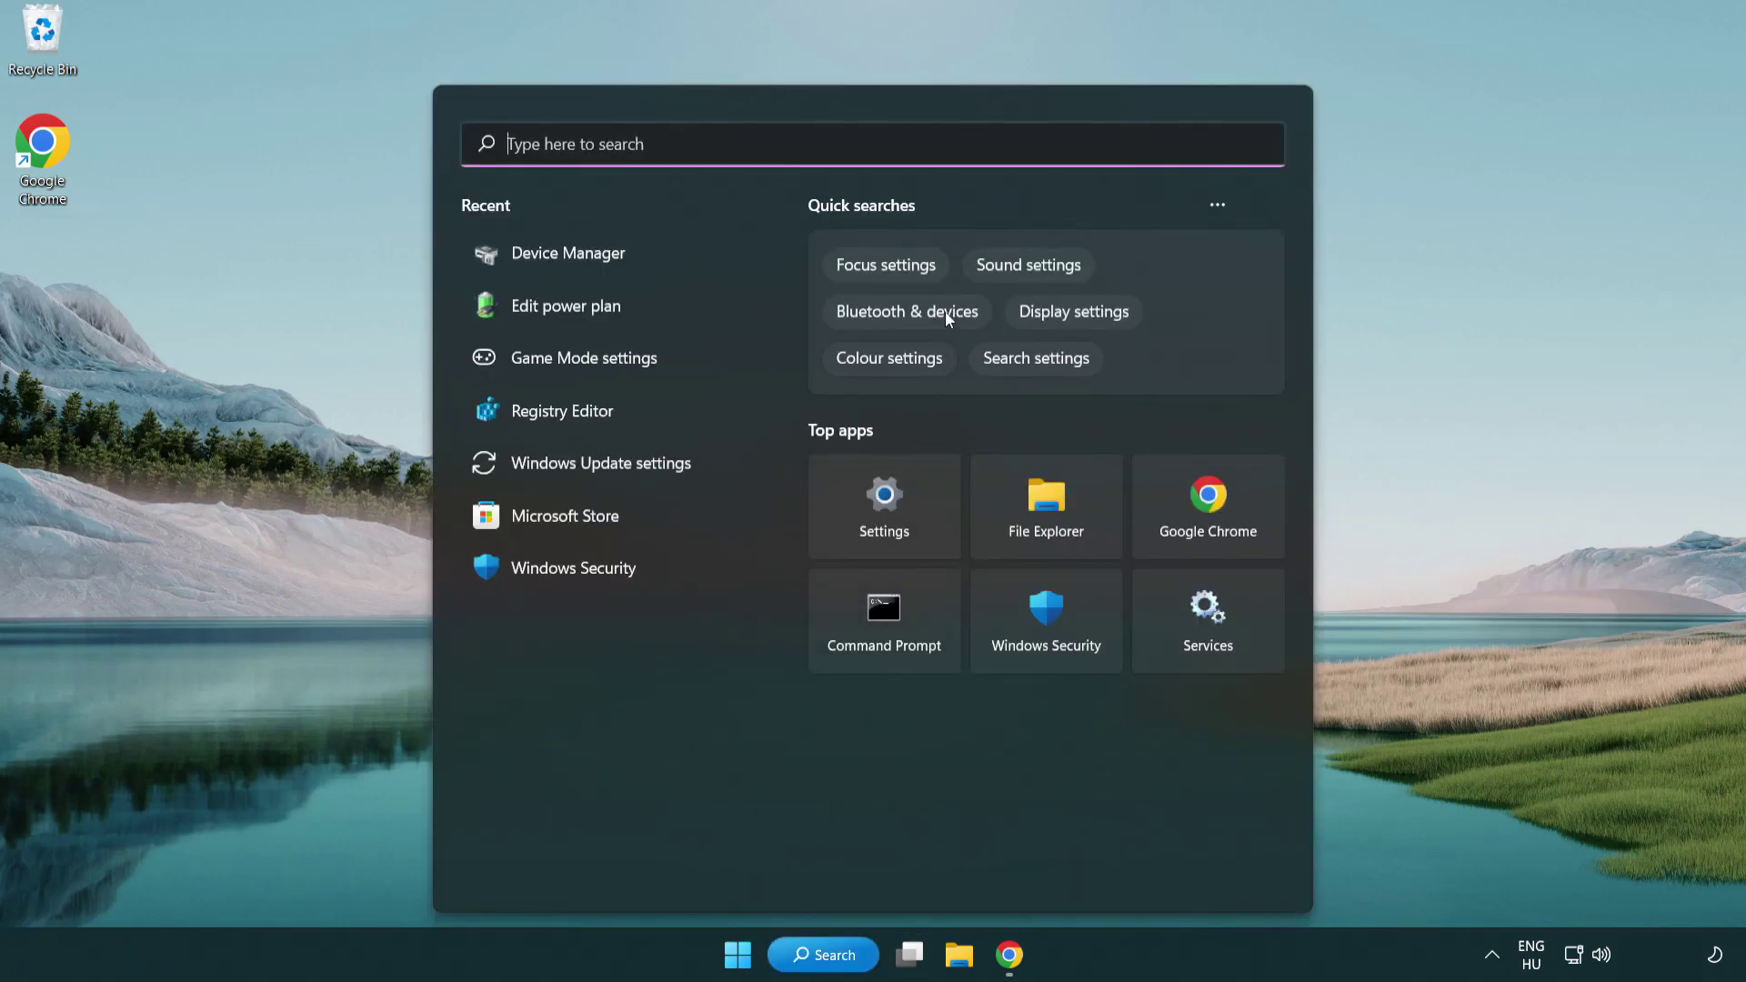
type("game mode")
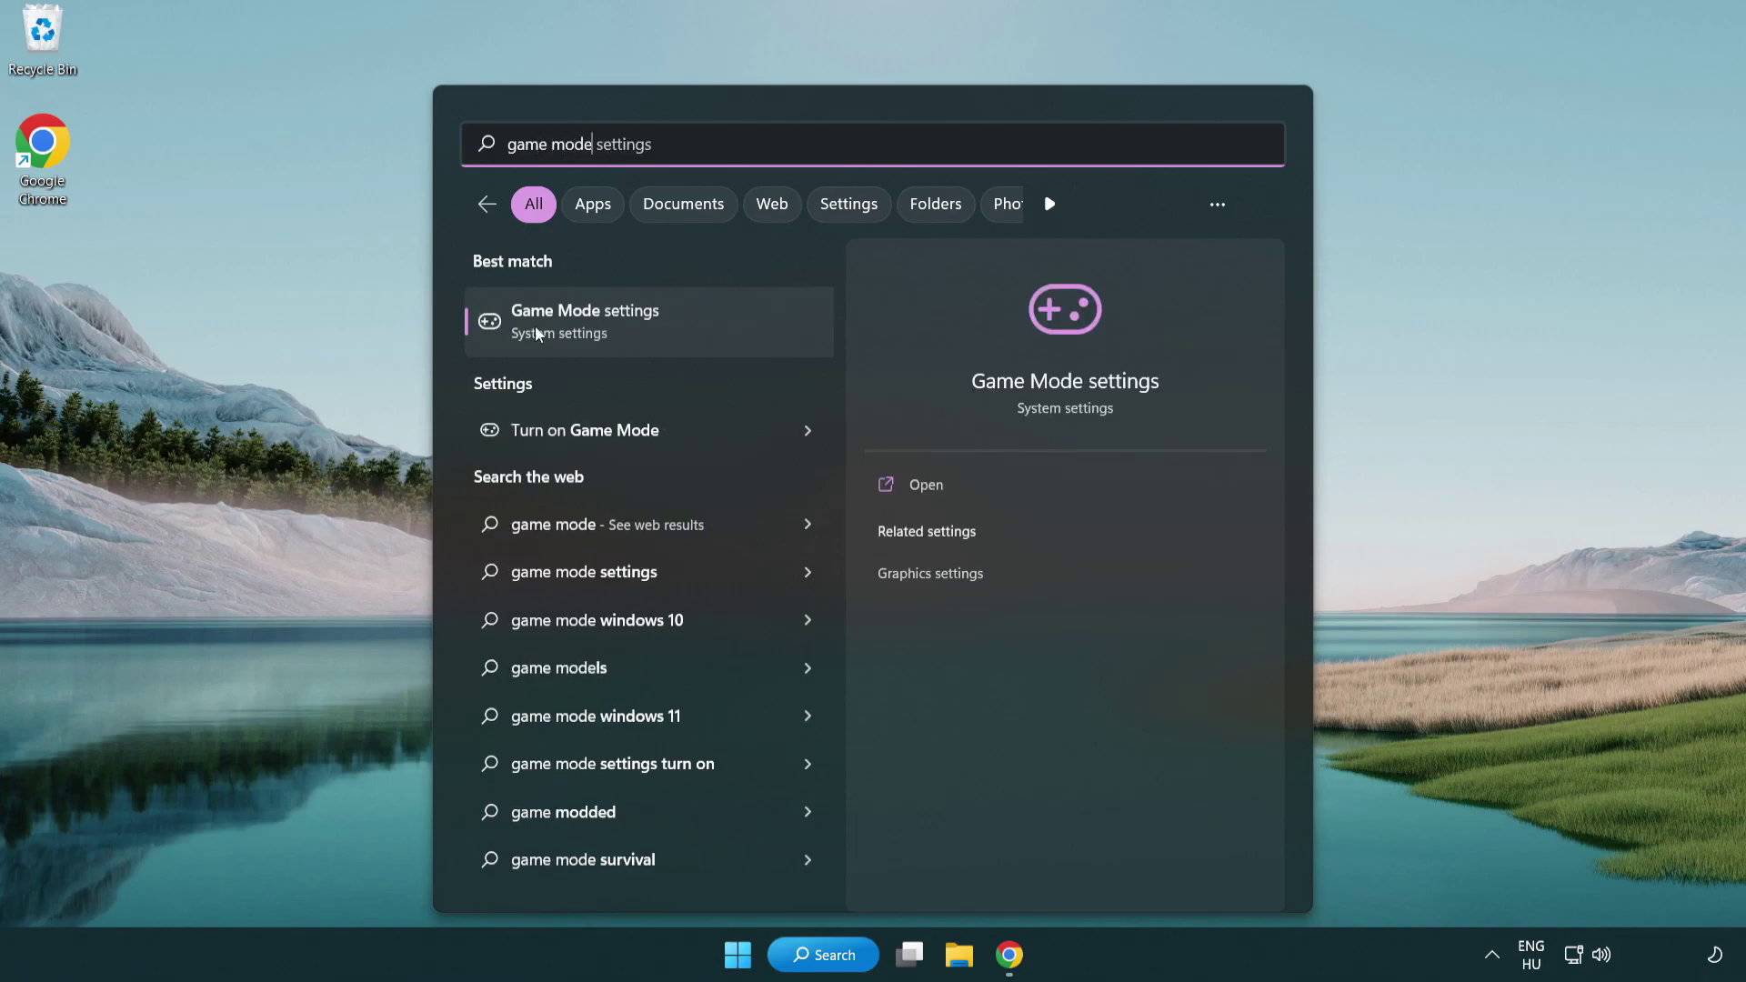
left_click(656, 327)
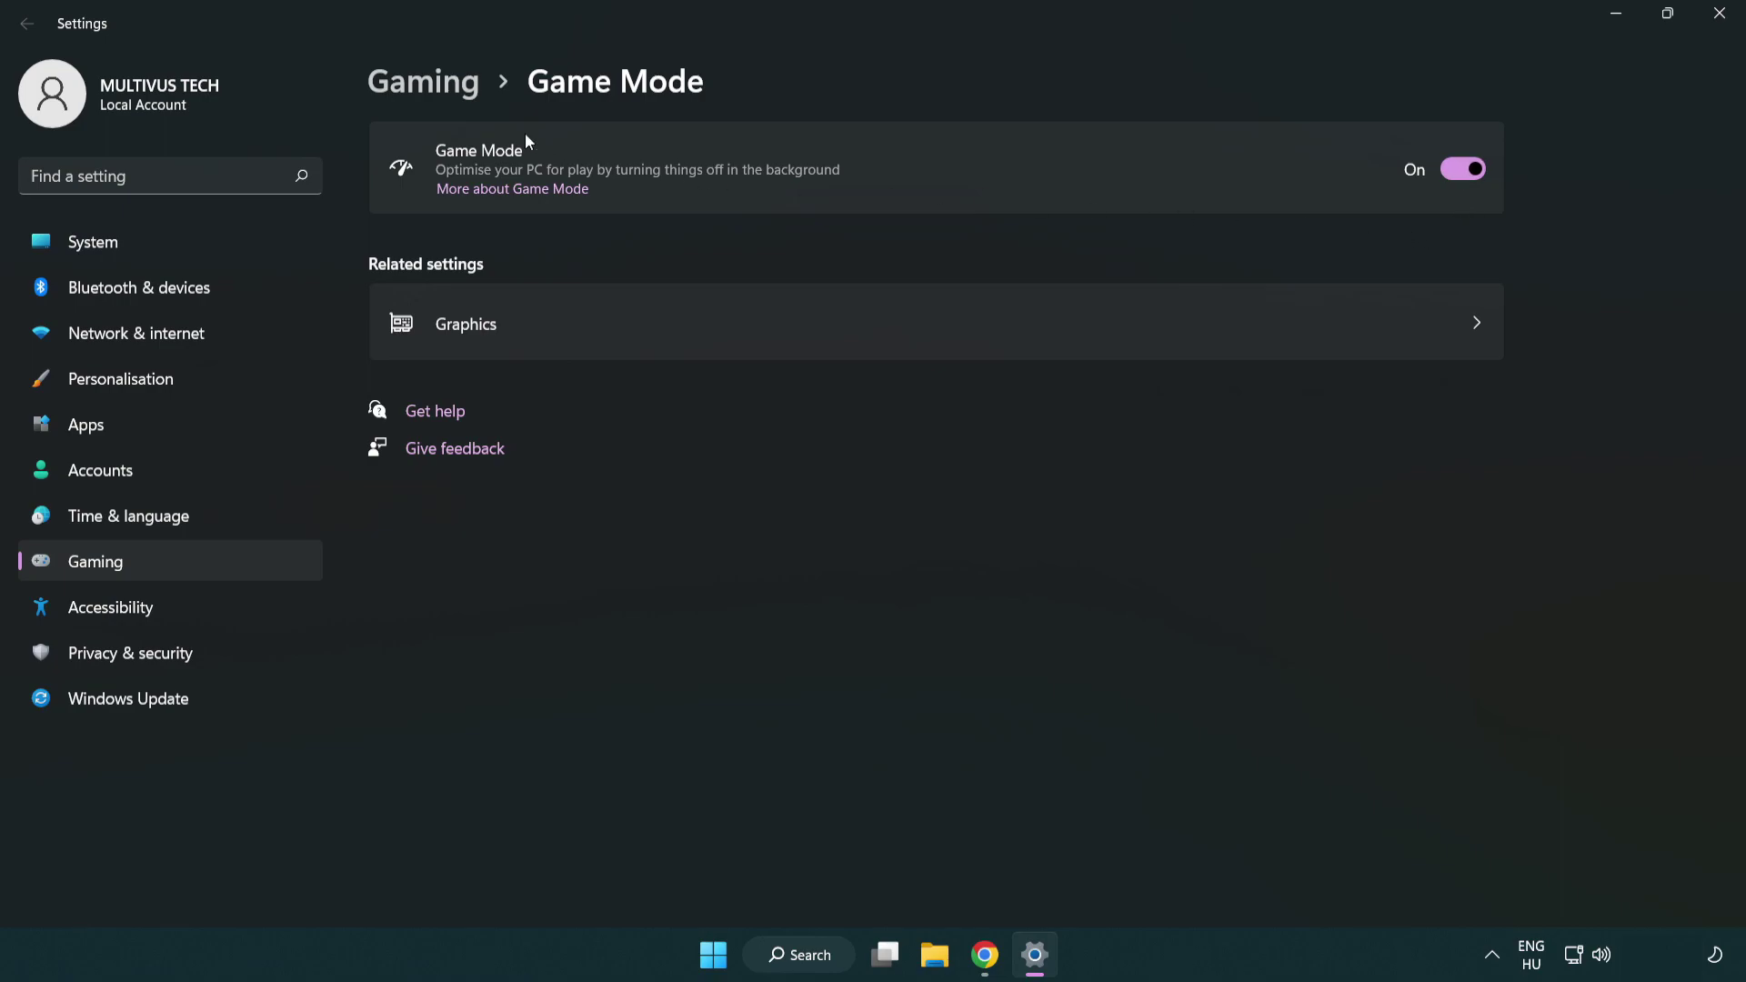
left_click(449, 91)
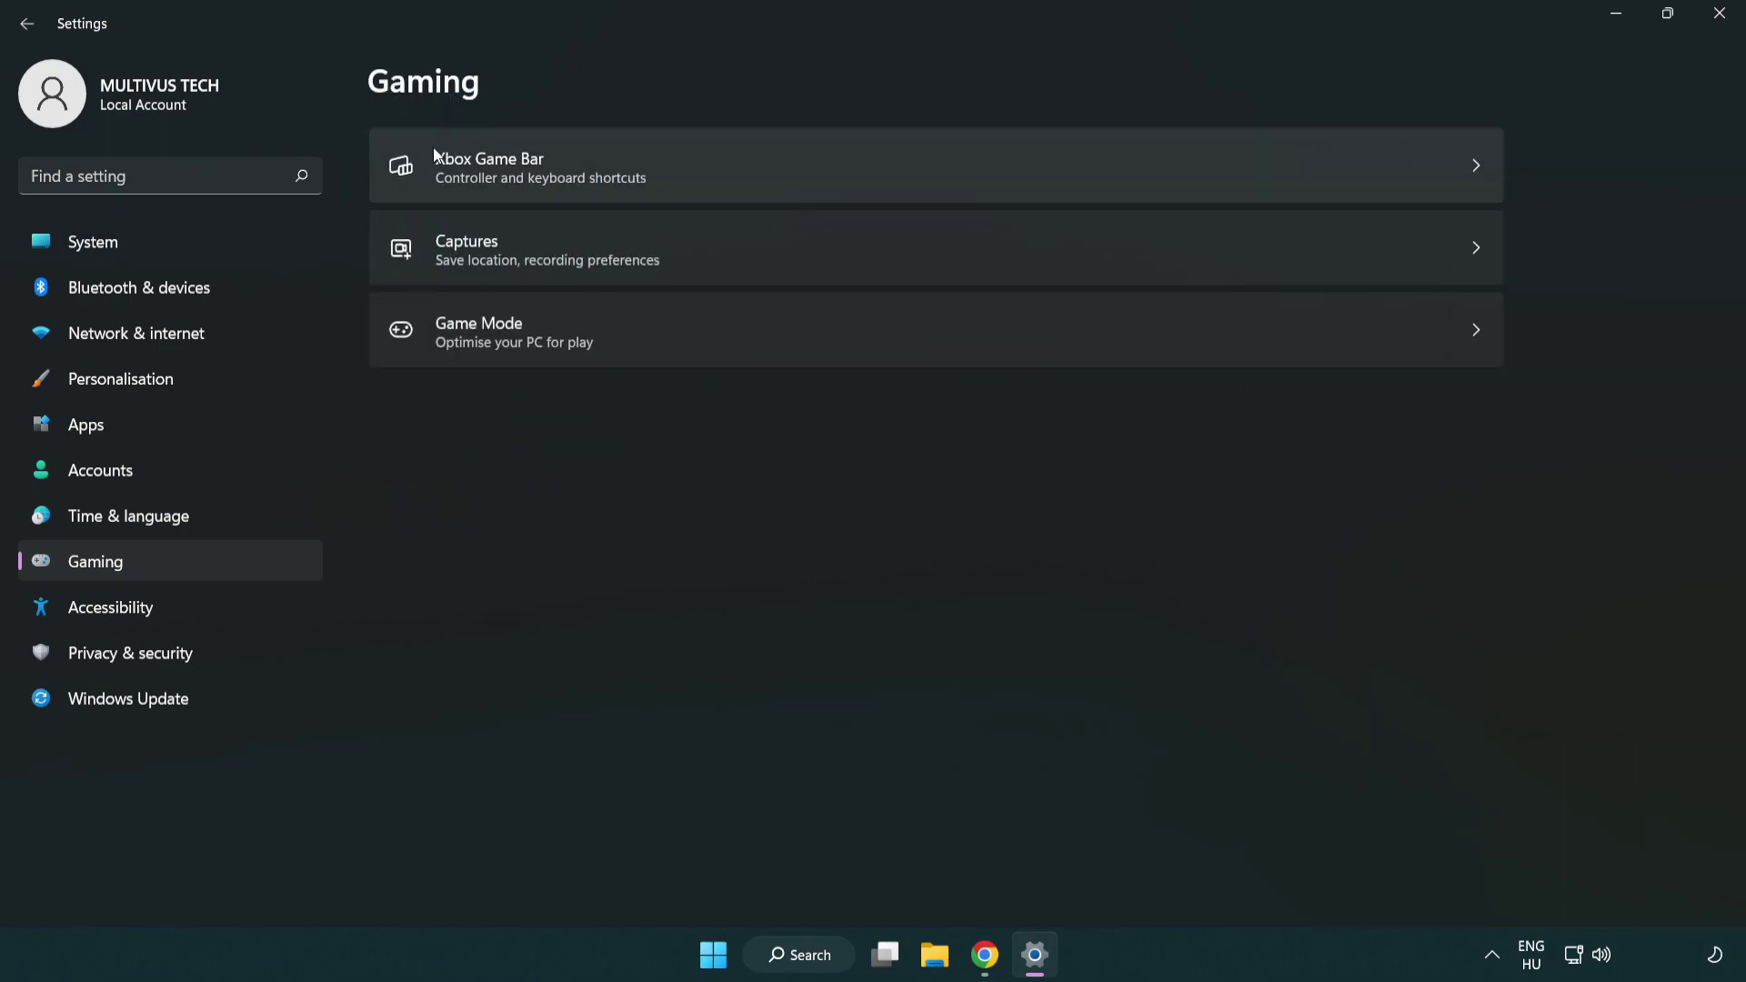
left_click(773, 171)
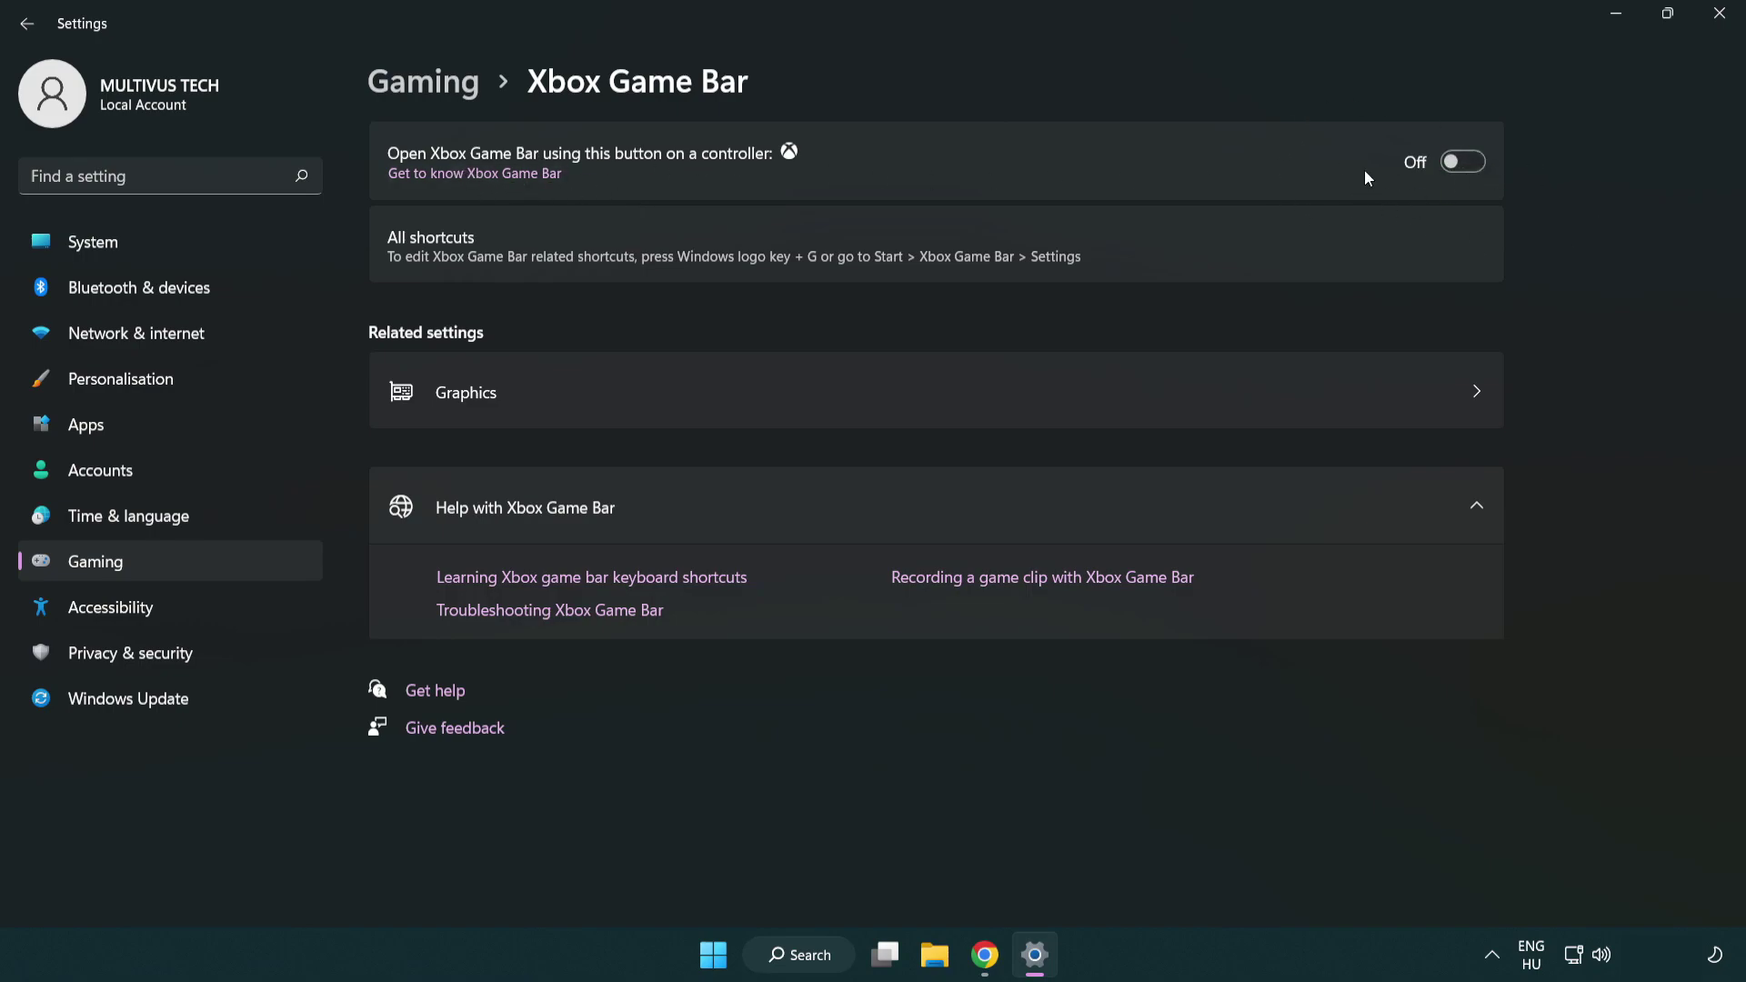
left_click(1720, 22)
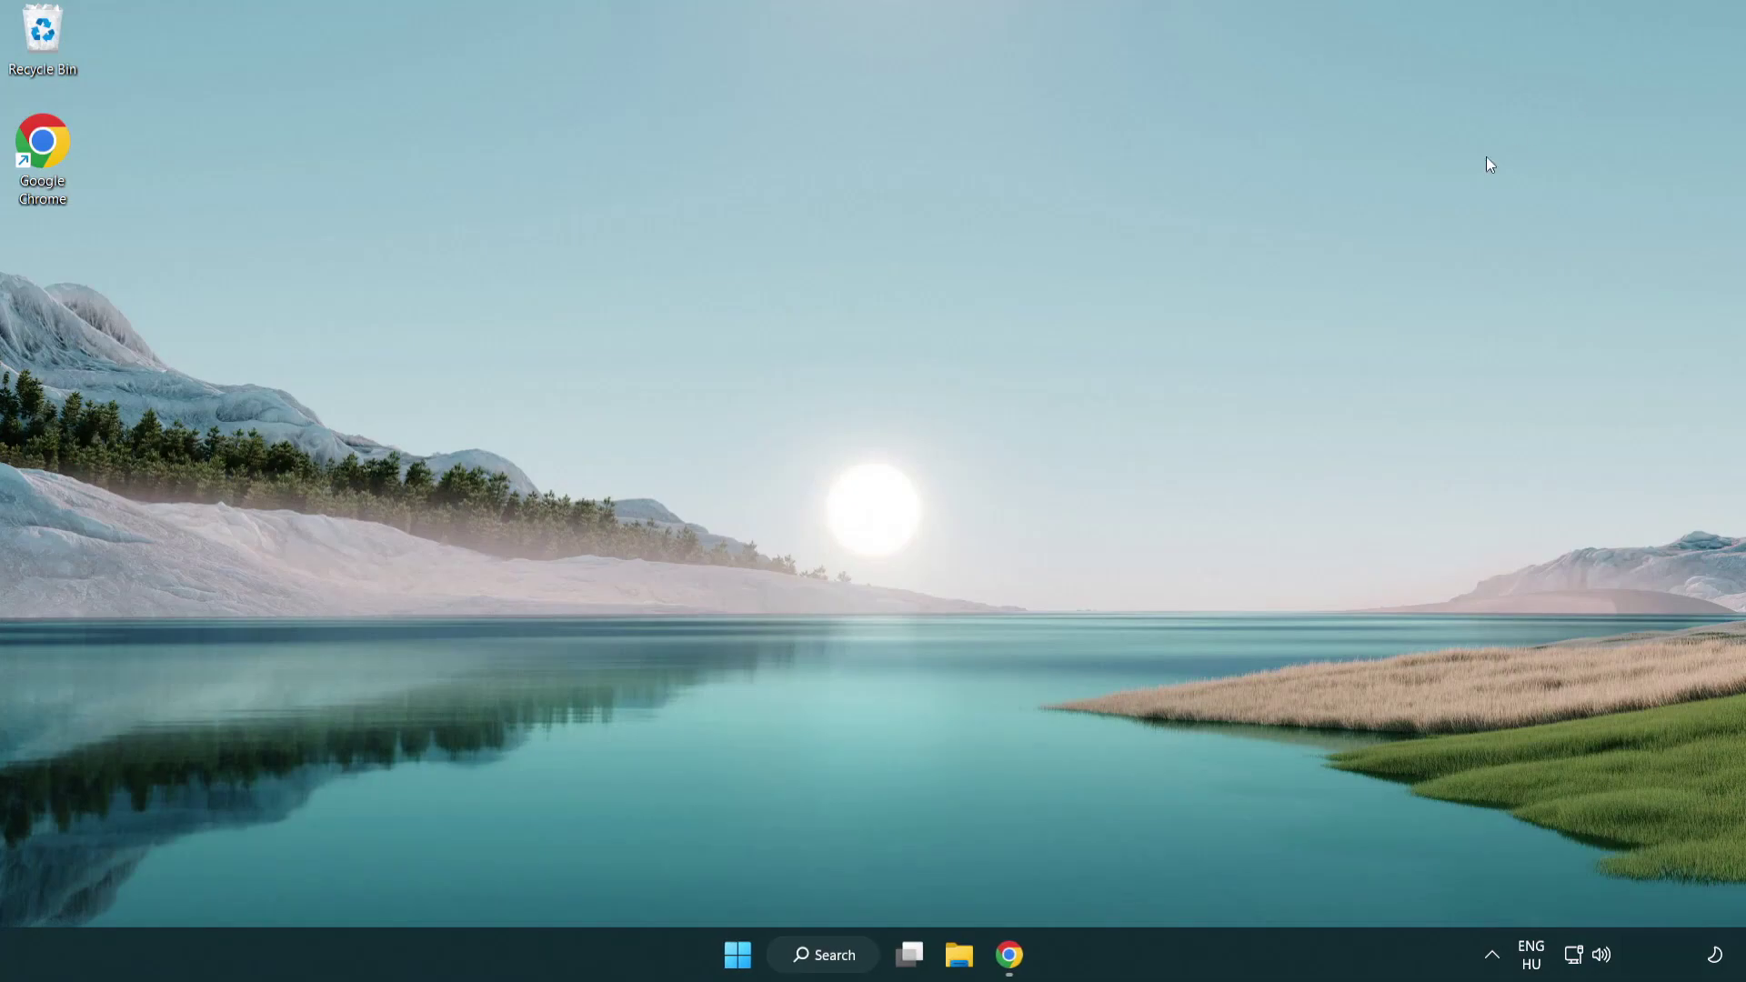
- Open Task Manager from the Start button menu and end the Google Chrome (8) process group
right_click(738, 953)
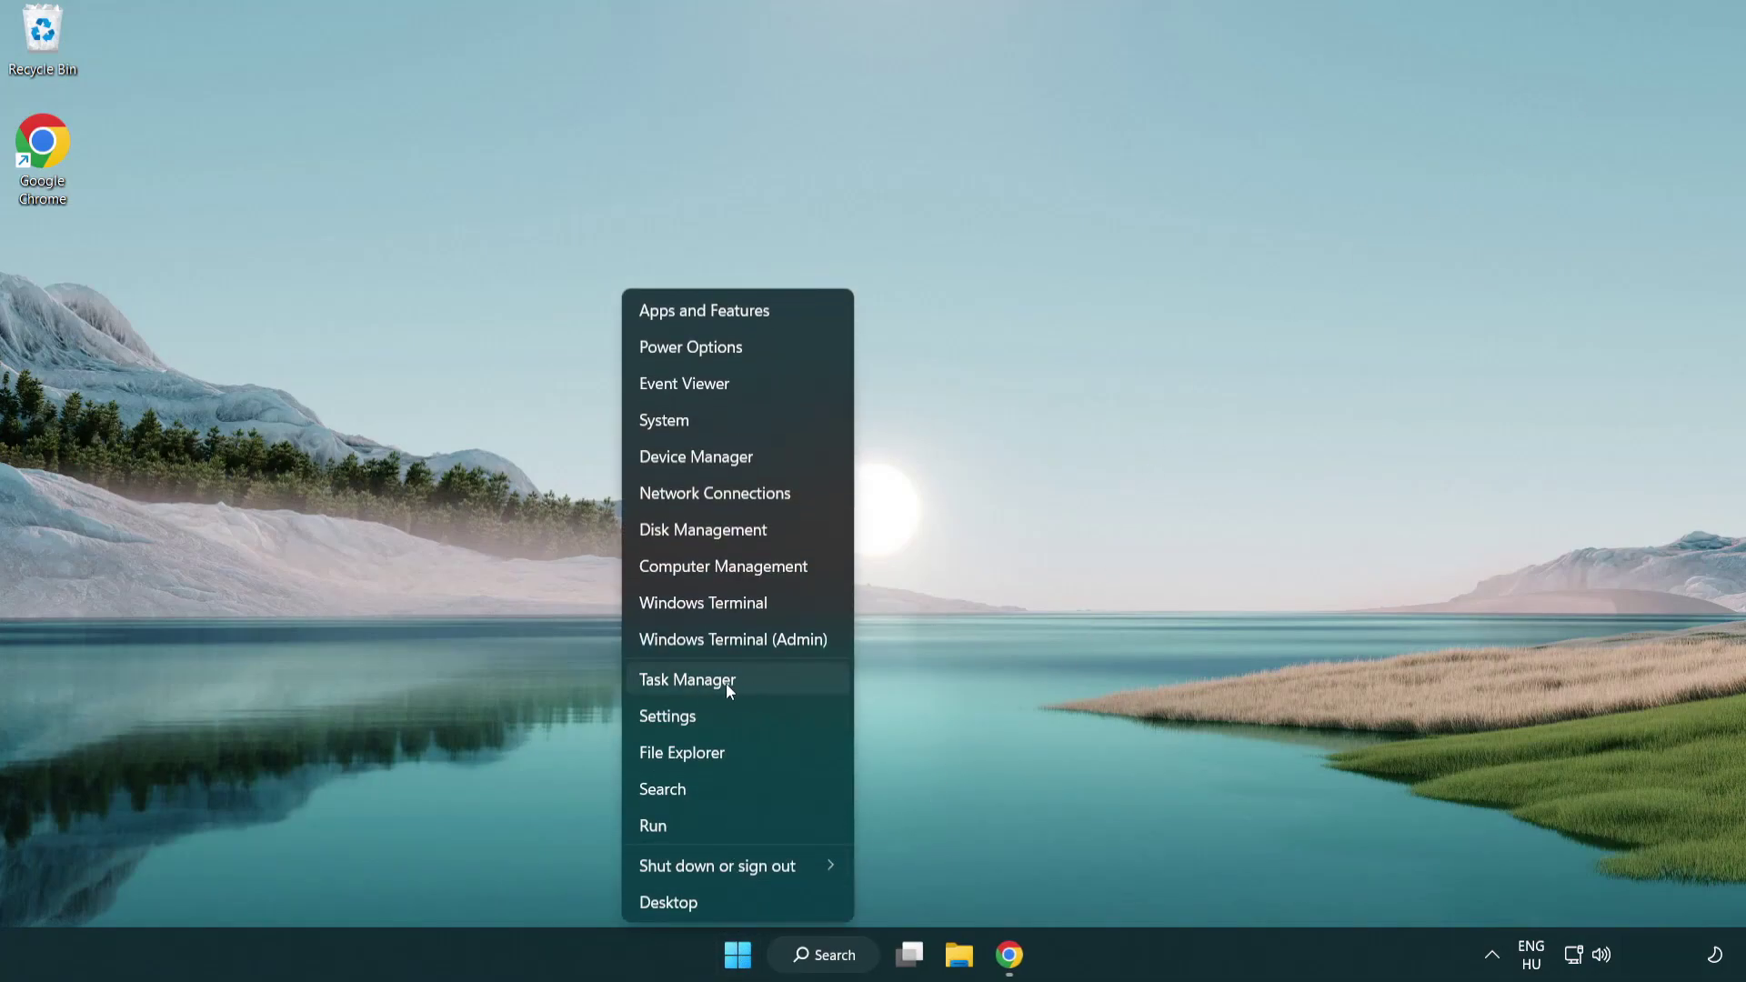
left_click(769, 682)
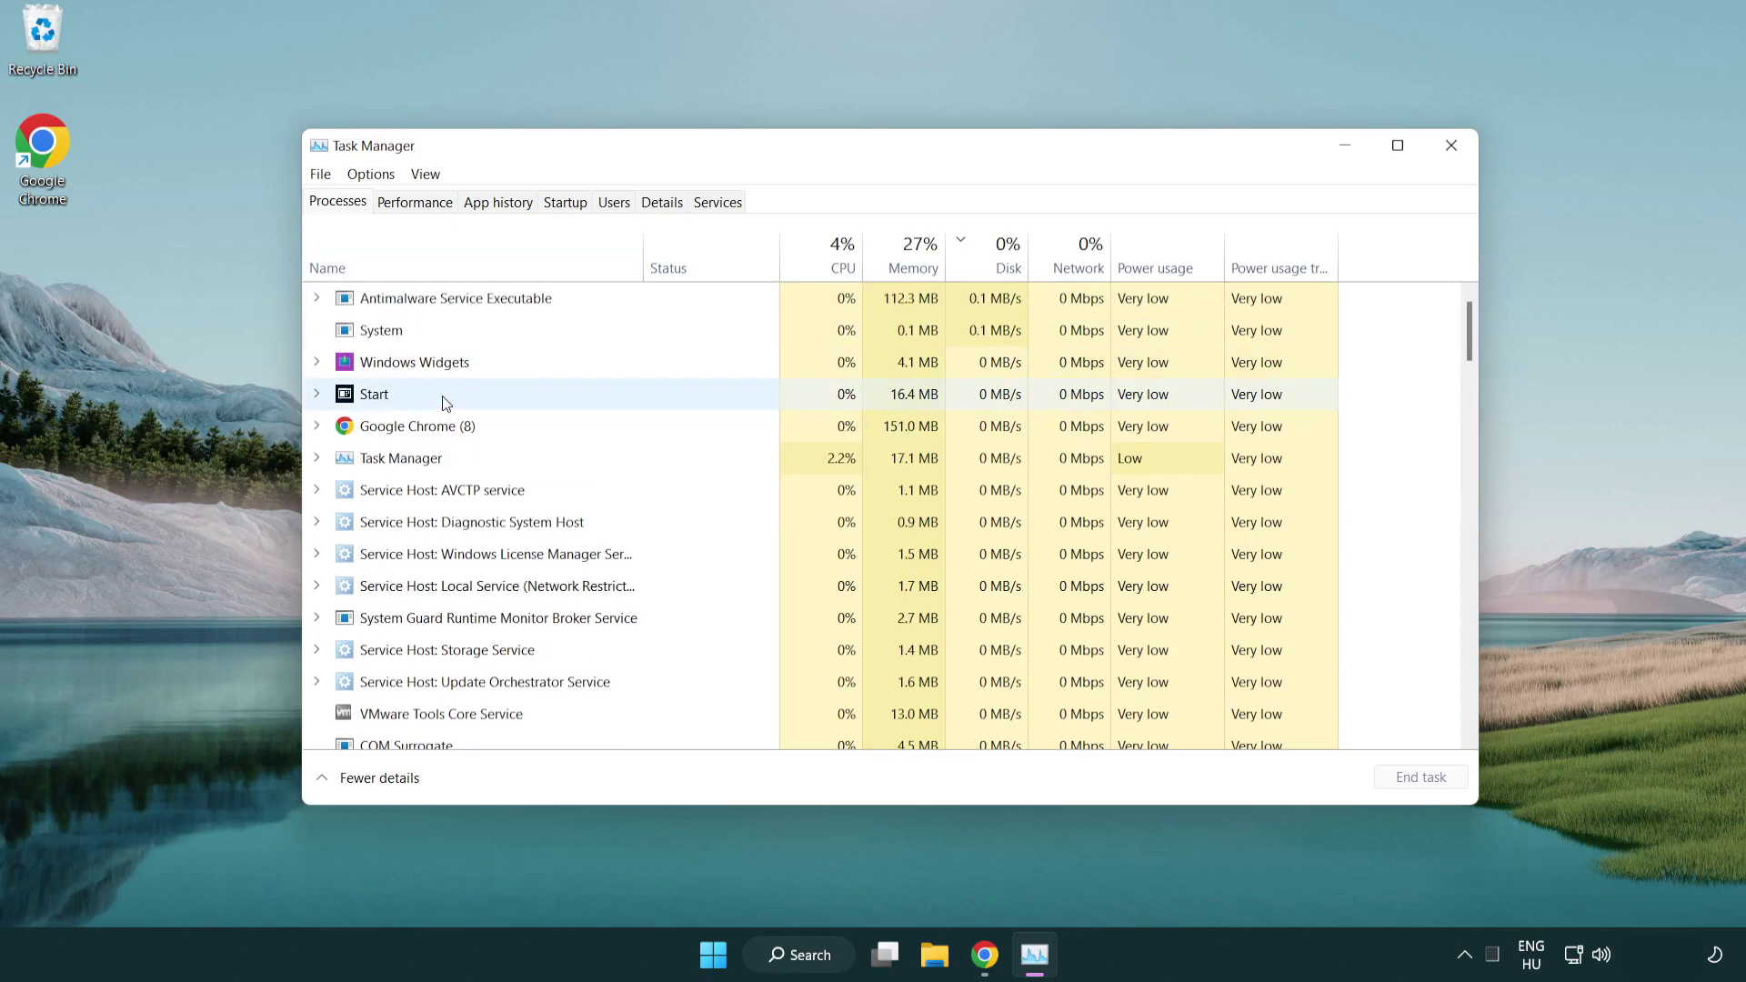
left_click(445, 427)
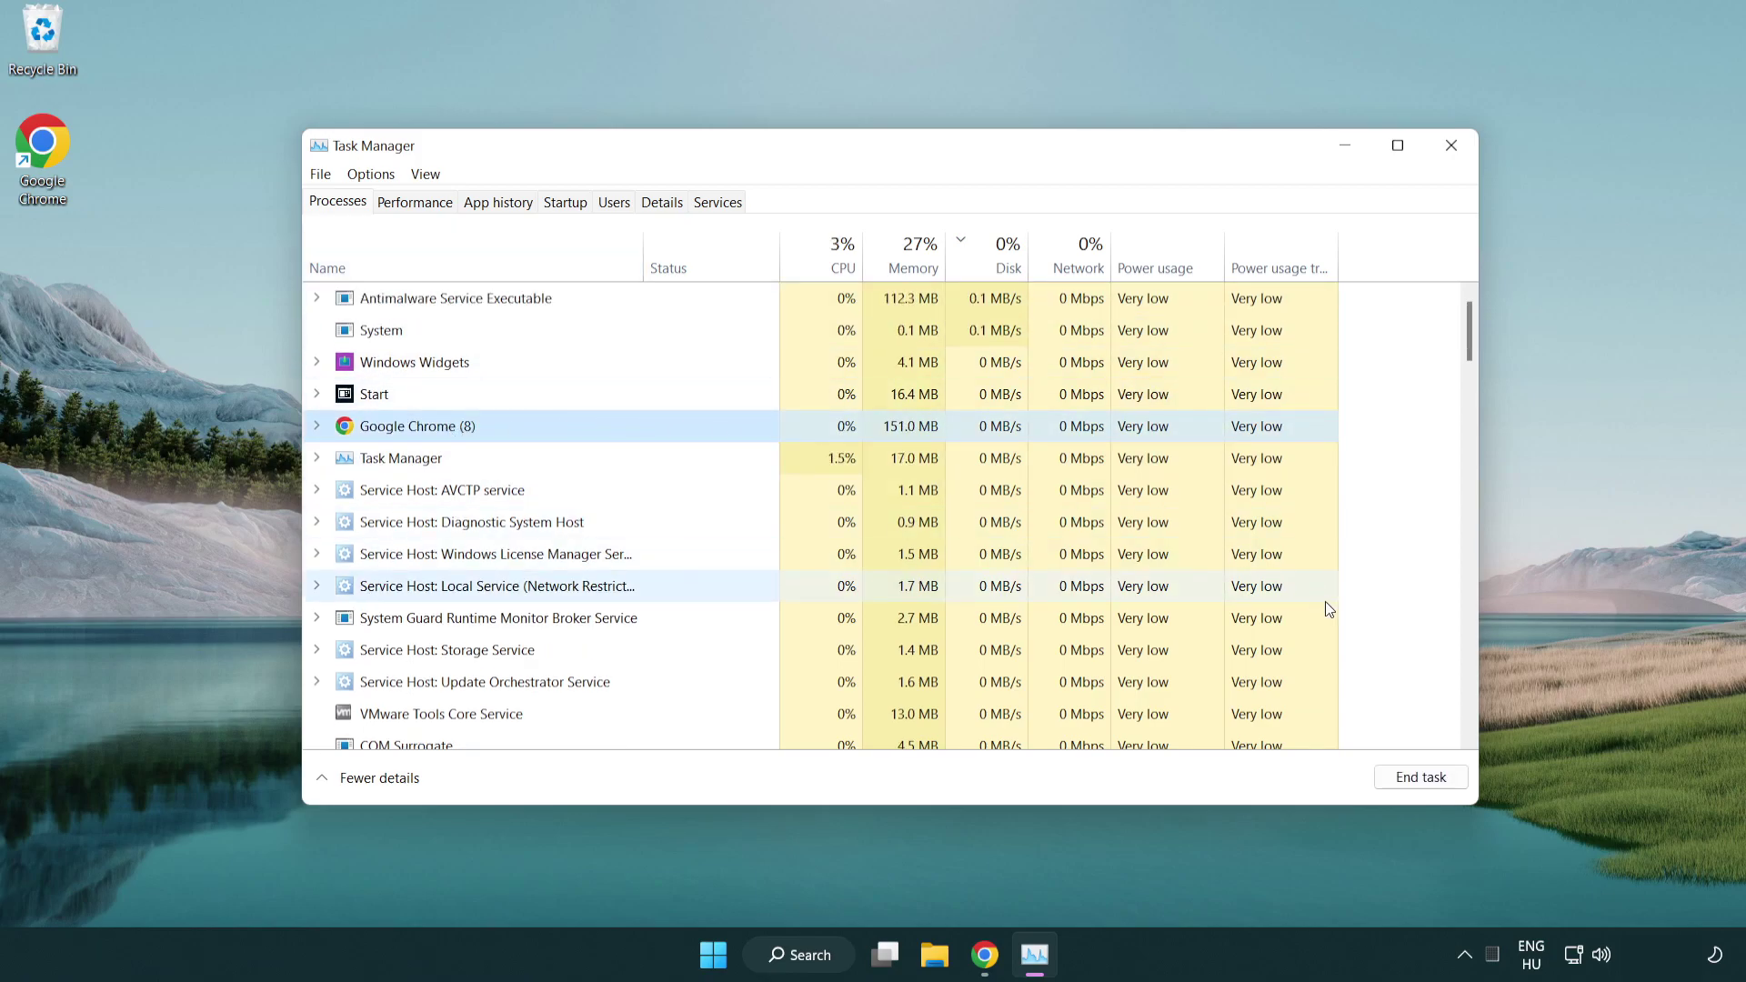
left_click(1425, 781)
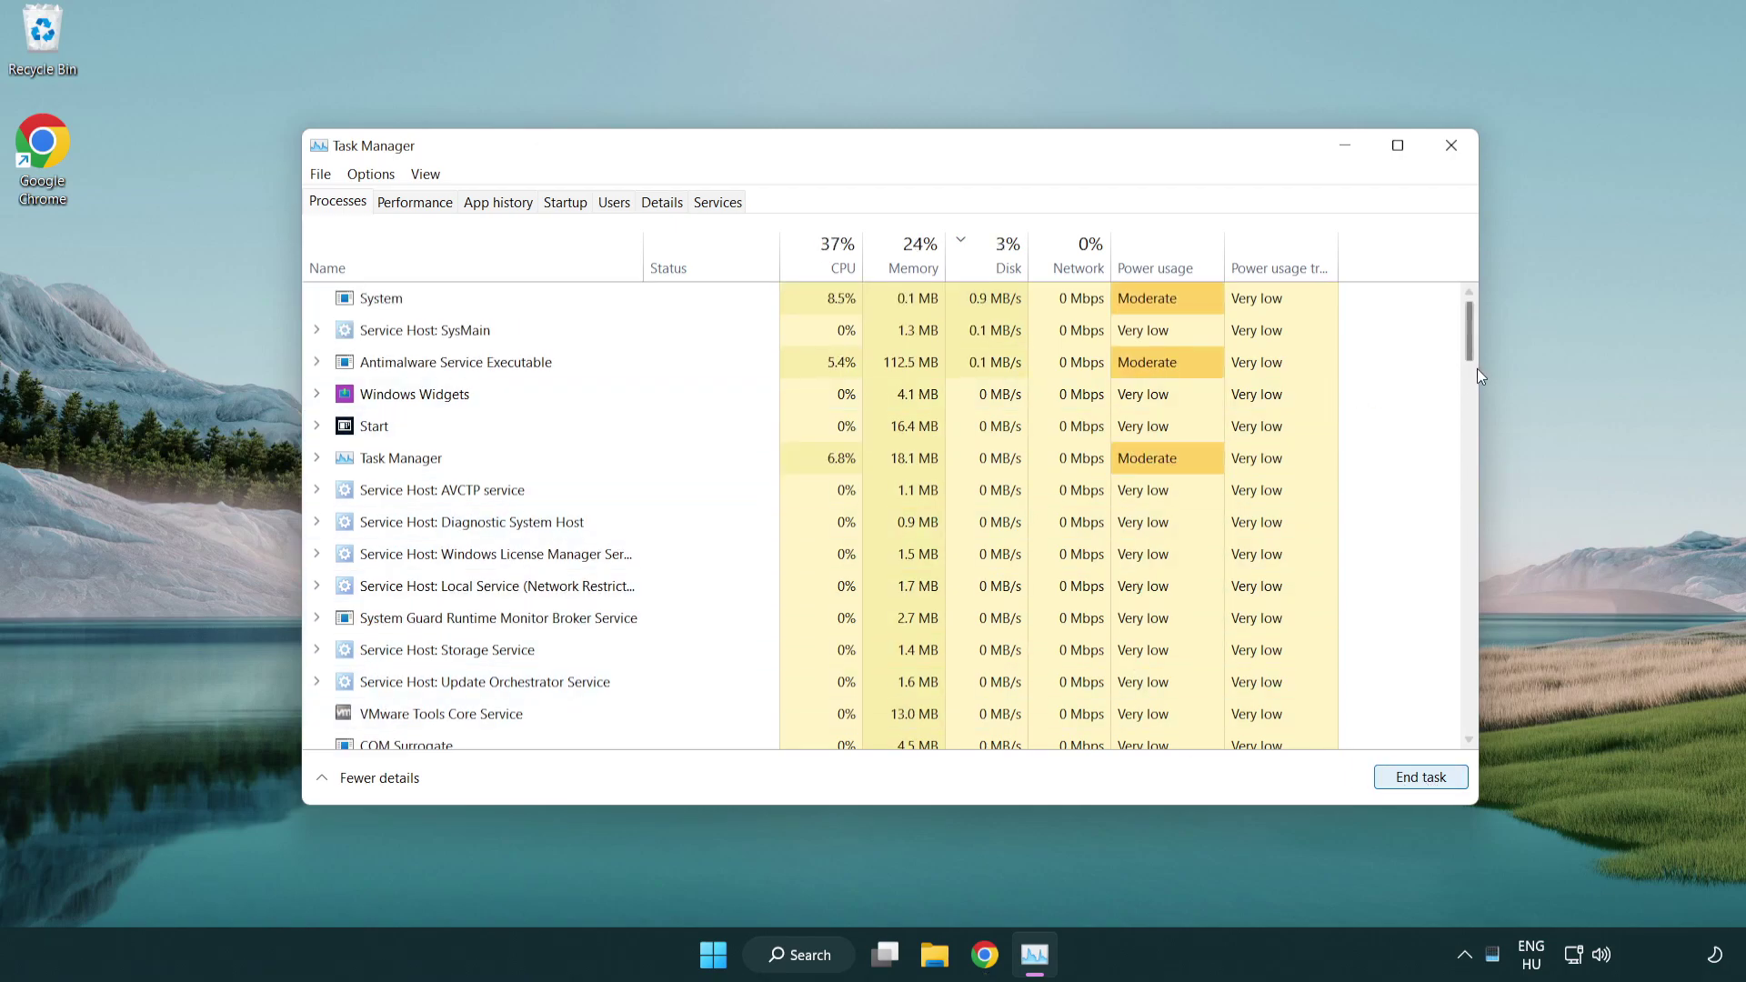
mouse_move(1470, 346)
left_mouse_down()
mouse_move(1469, 608)
mouse_move(1462, 329)
left_mouse_up()
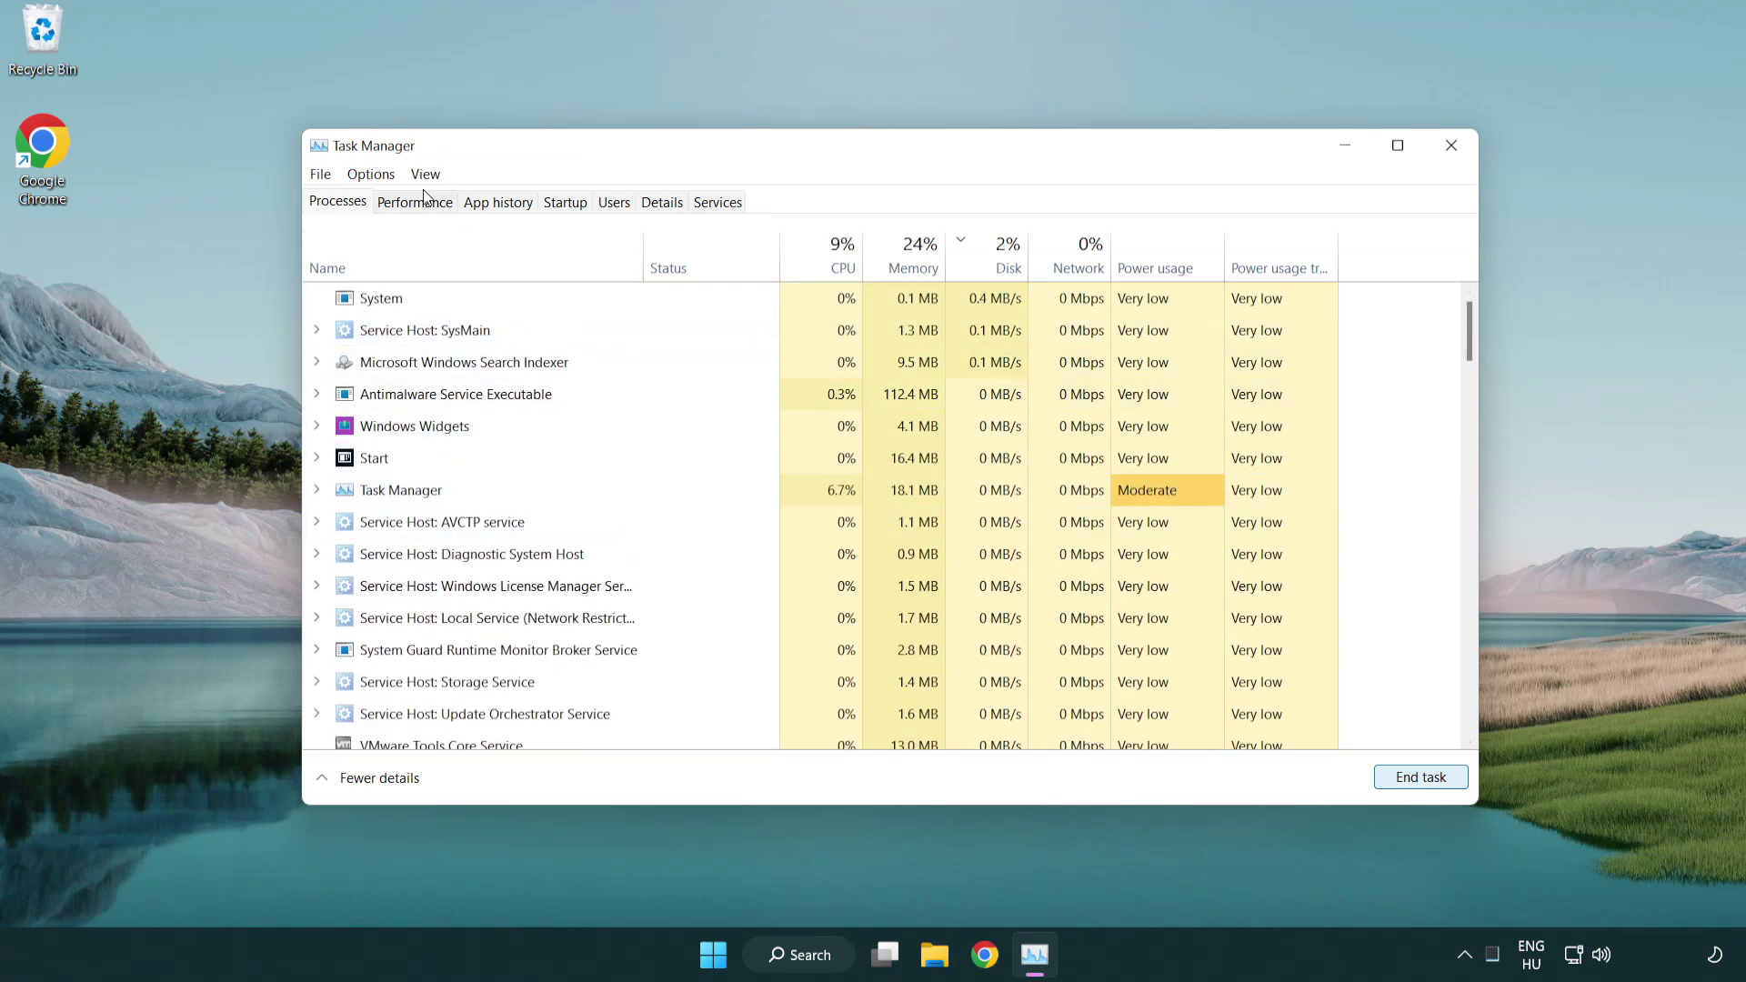
- Disable Cortana, Phone Link and Terminal in the Startup apps list, then close Task Manager
left_click(576, 207)
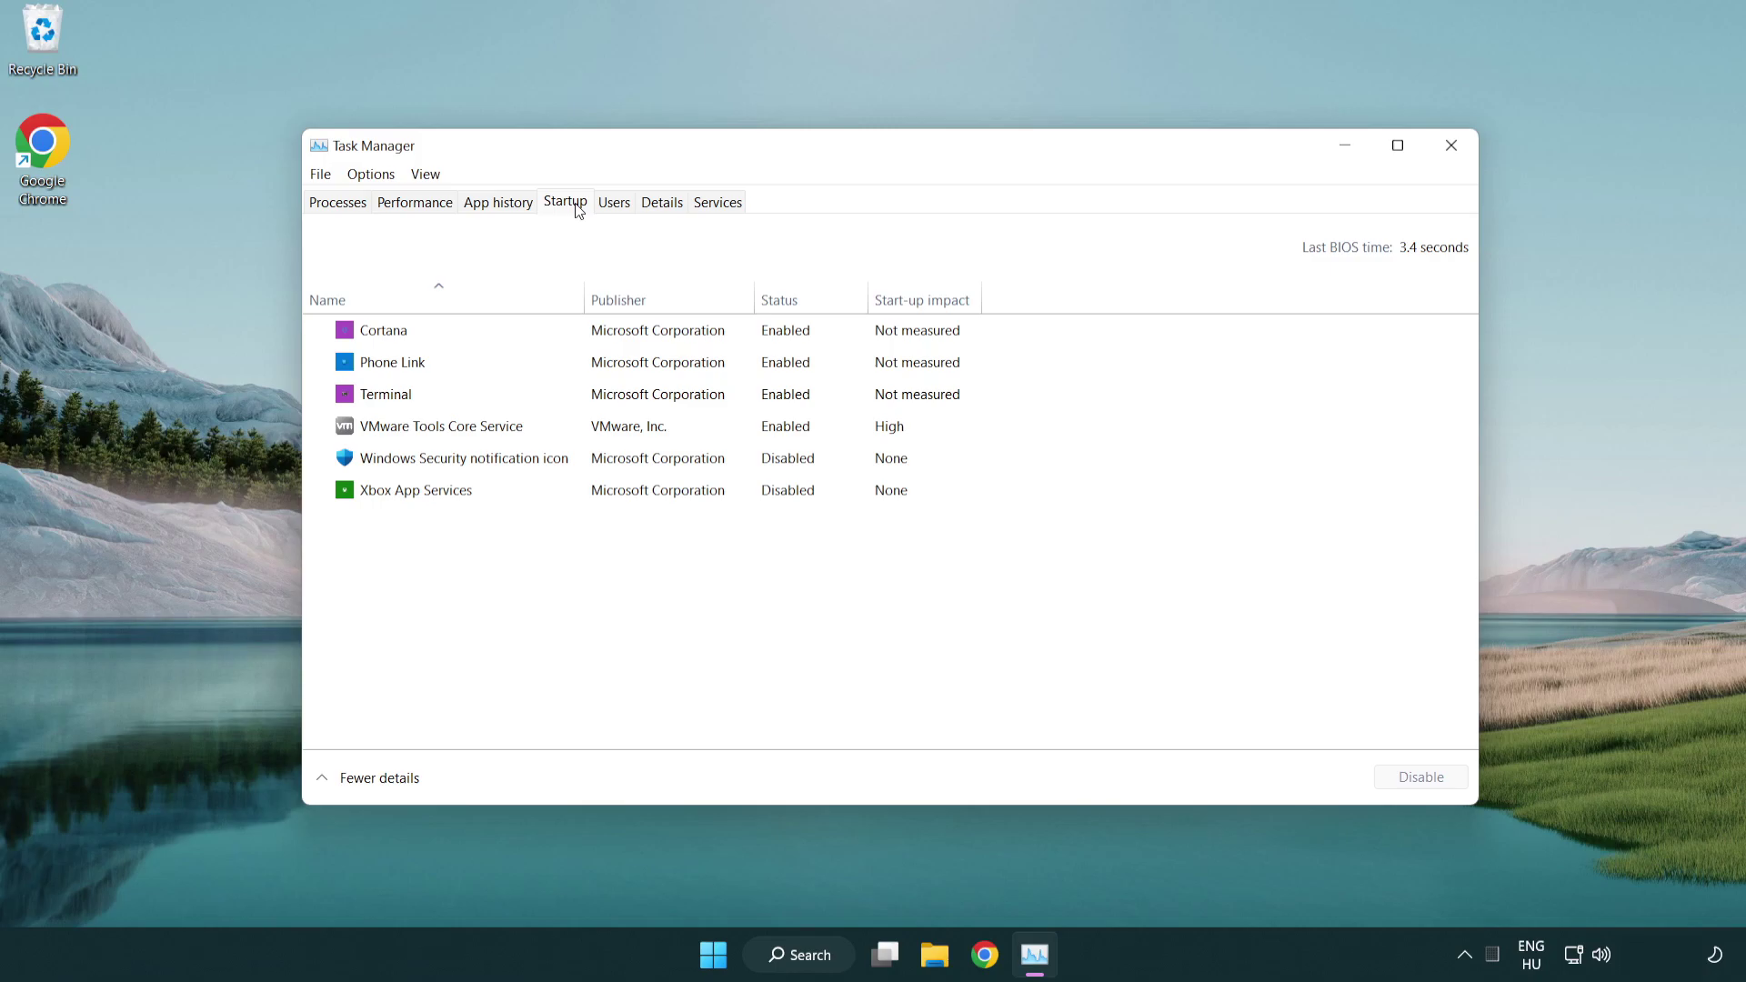
left_click(625, 333)
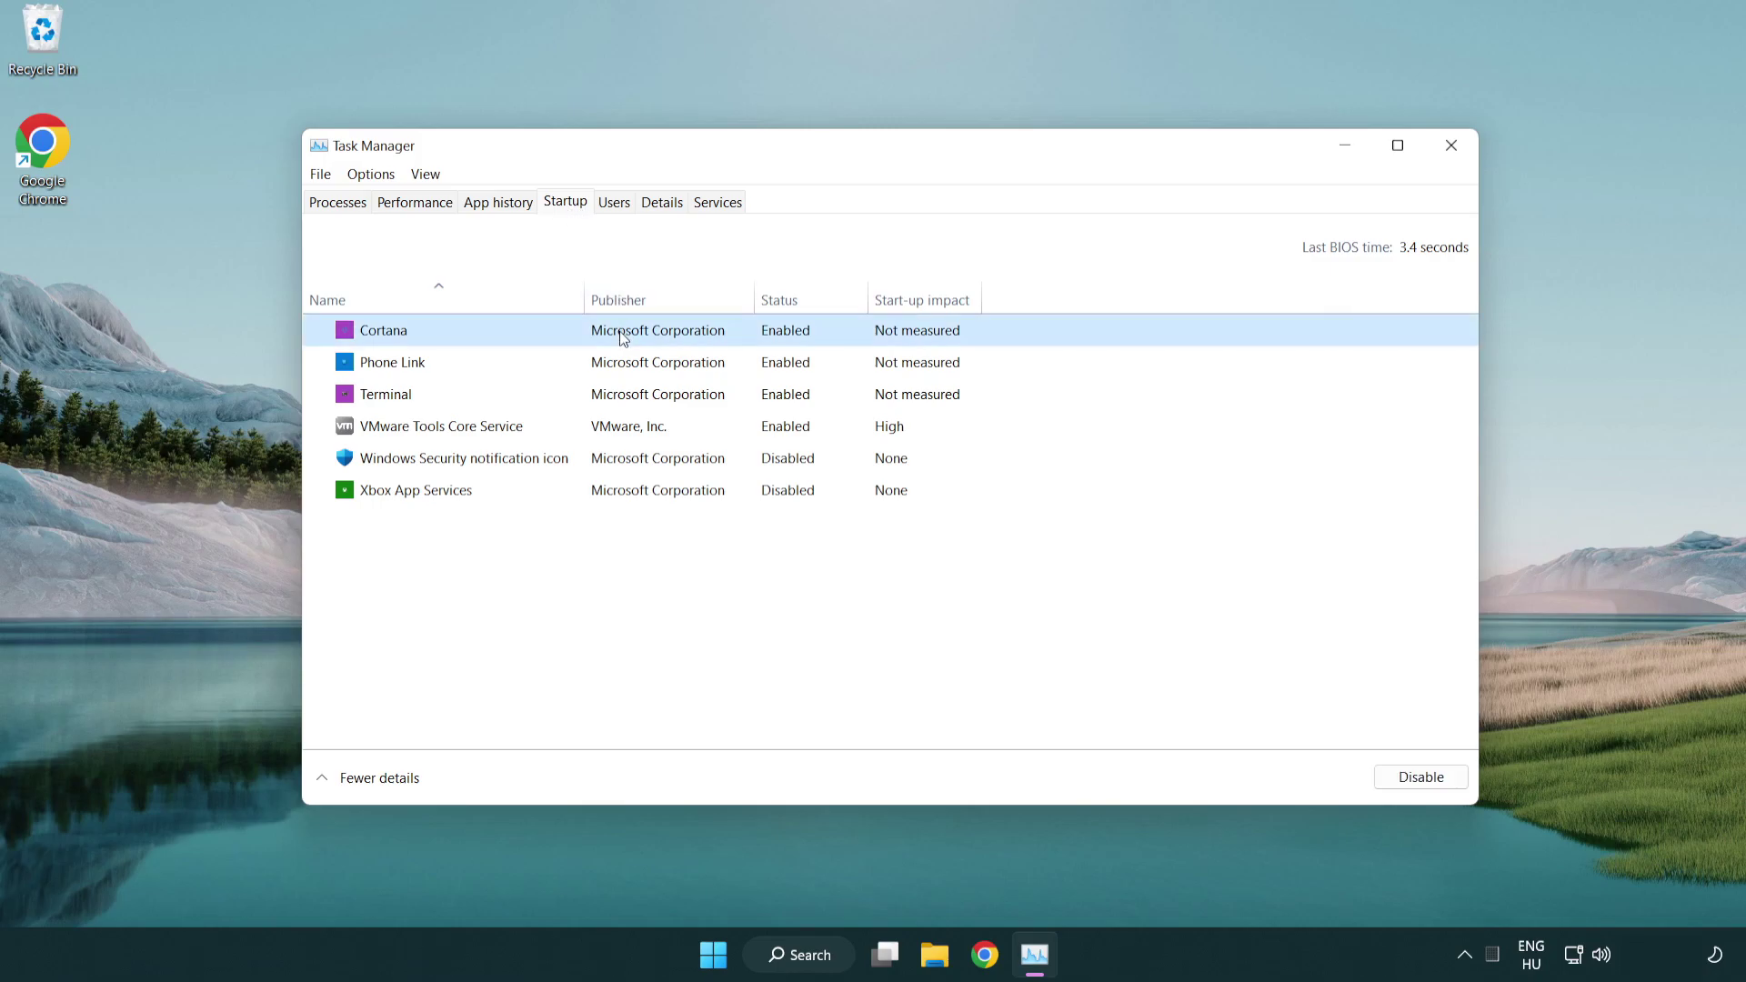
left_click(1455, 779)
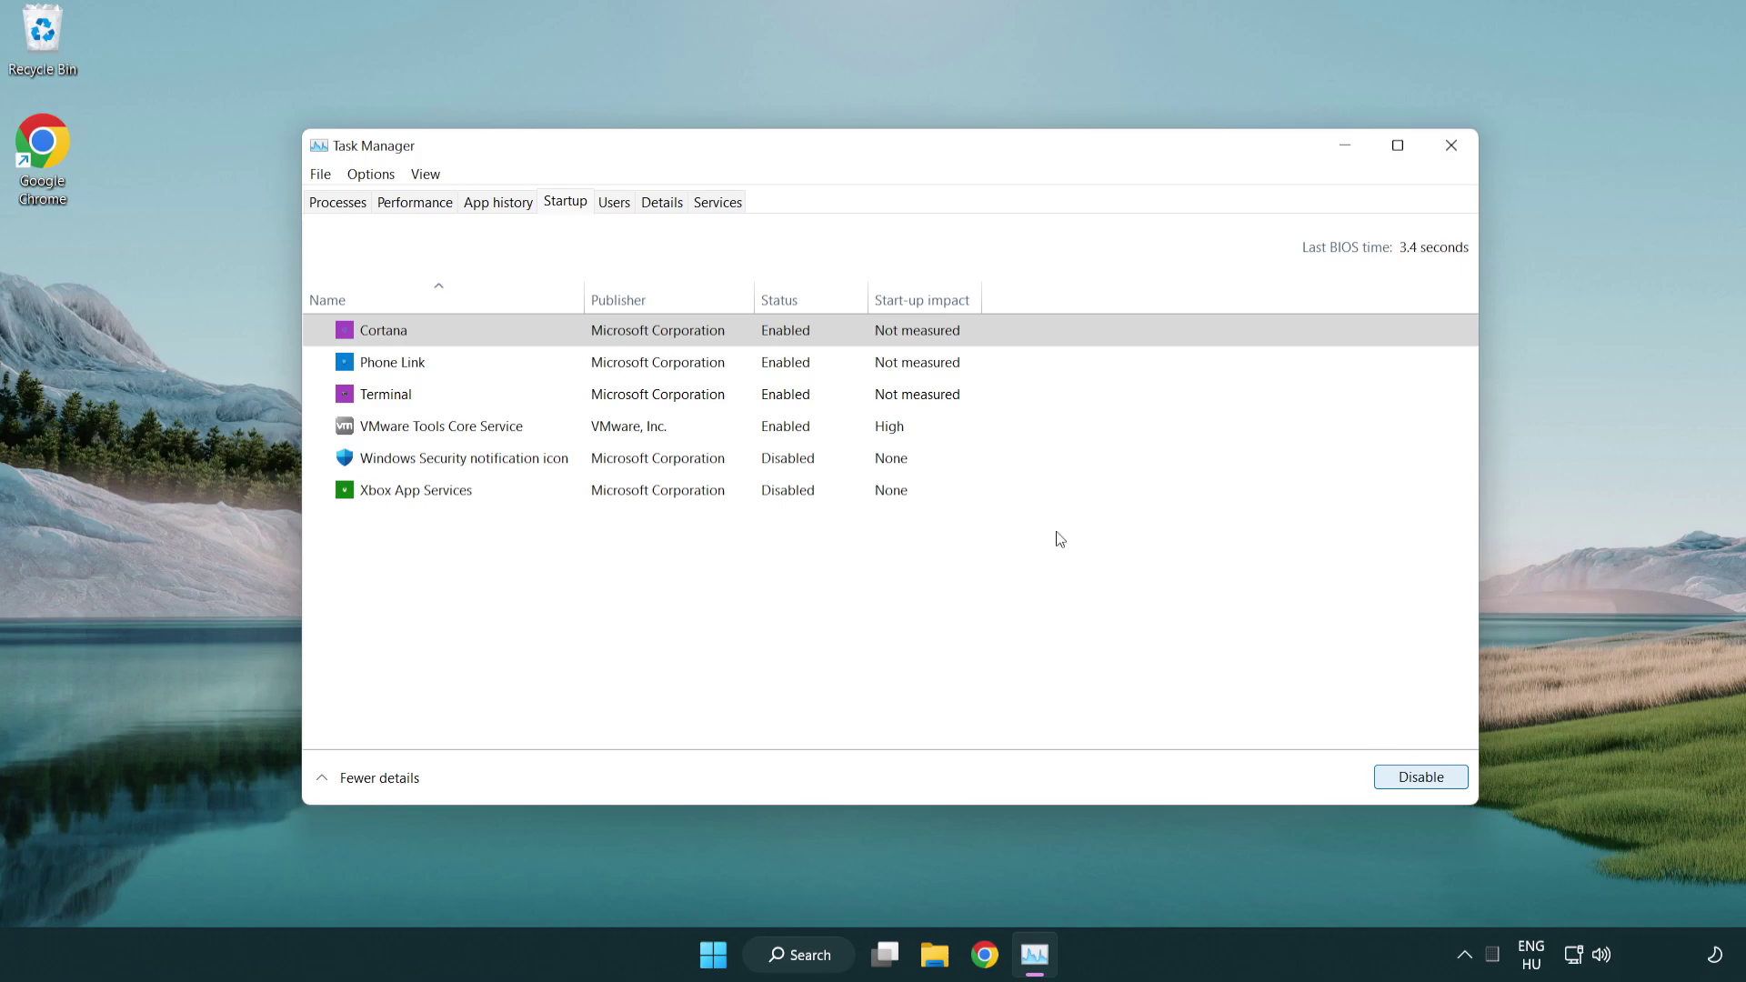
left_click(694, 364)
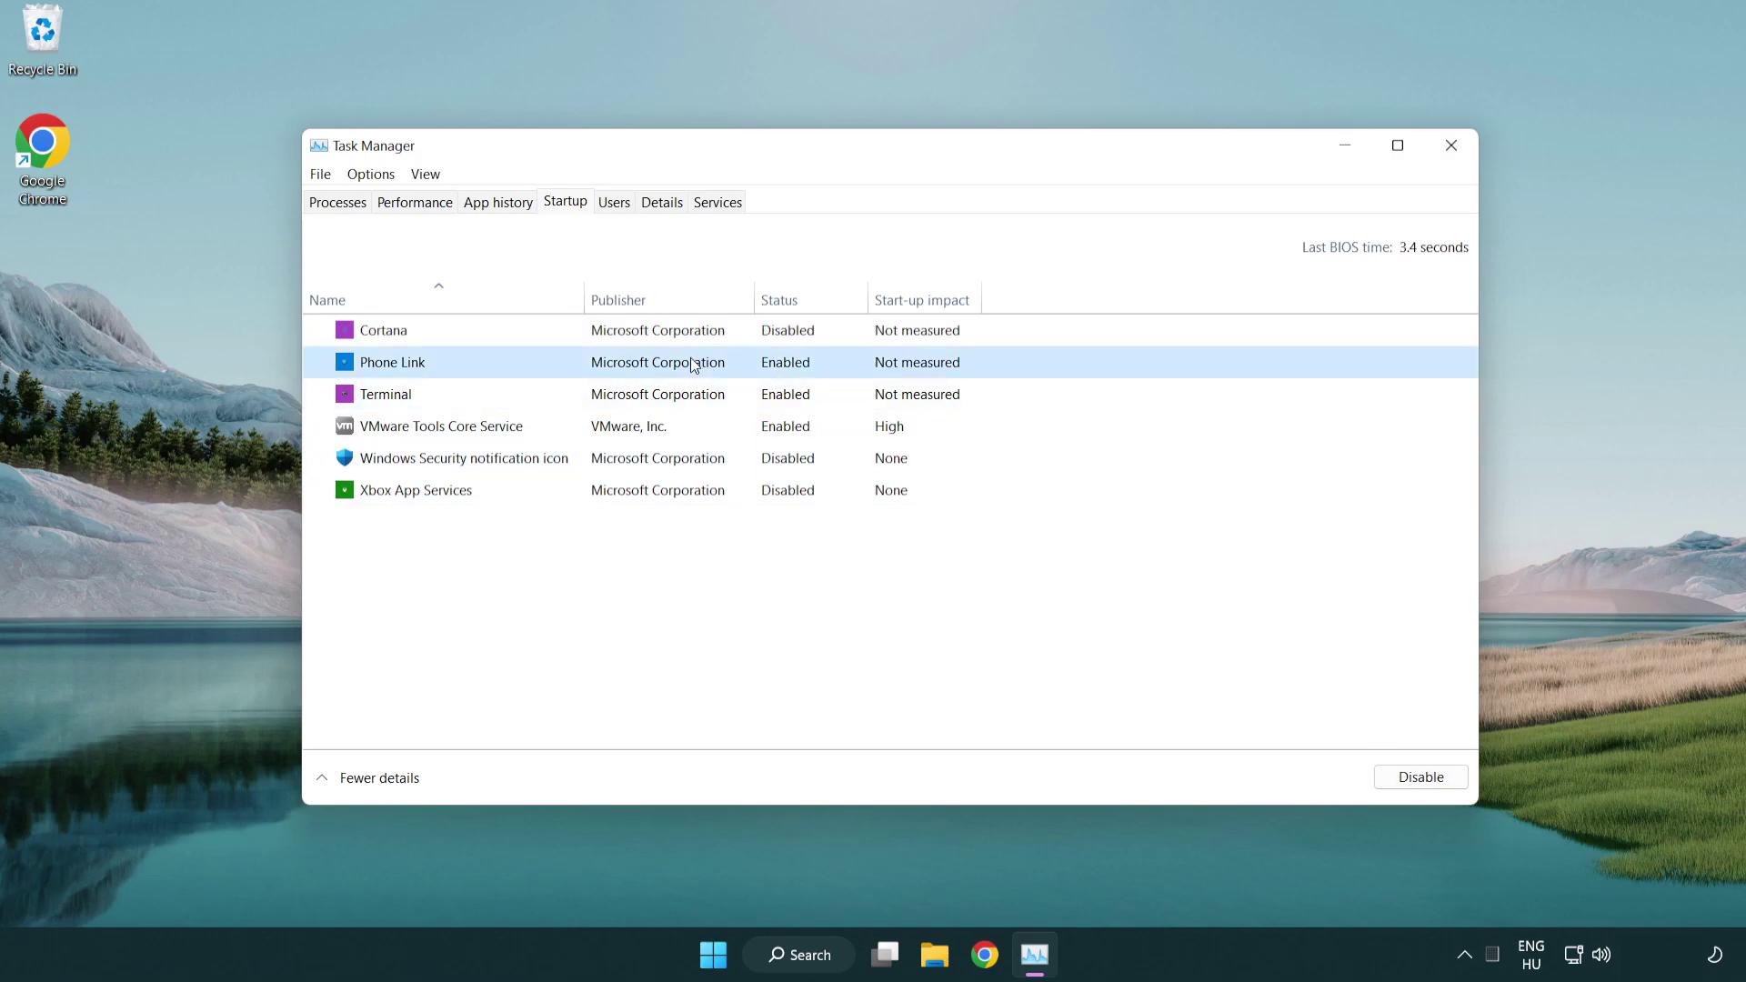
left_click(1409, 776)
left_click(593, 397)
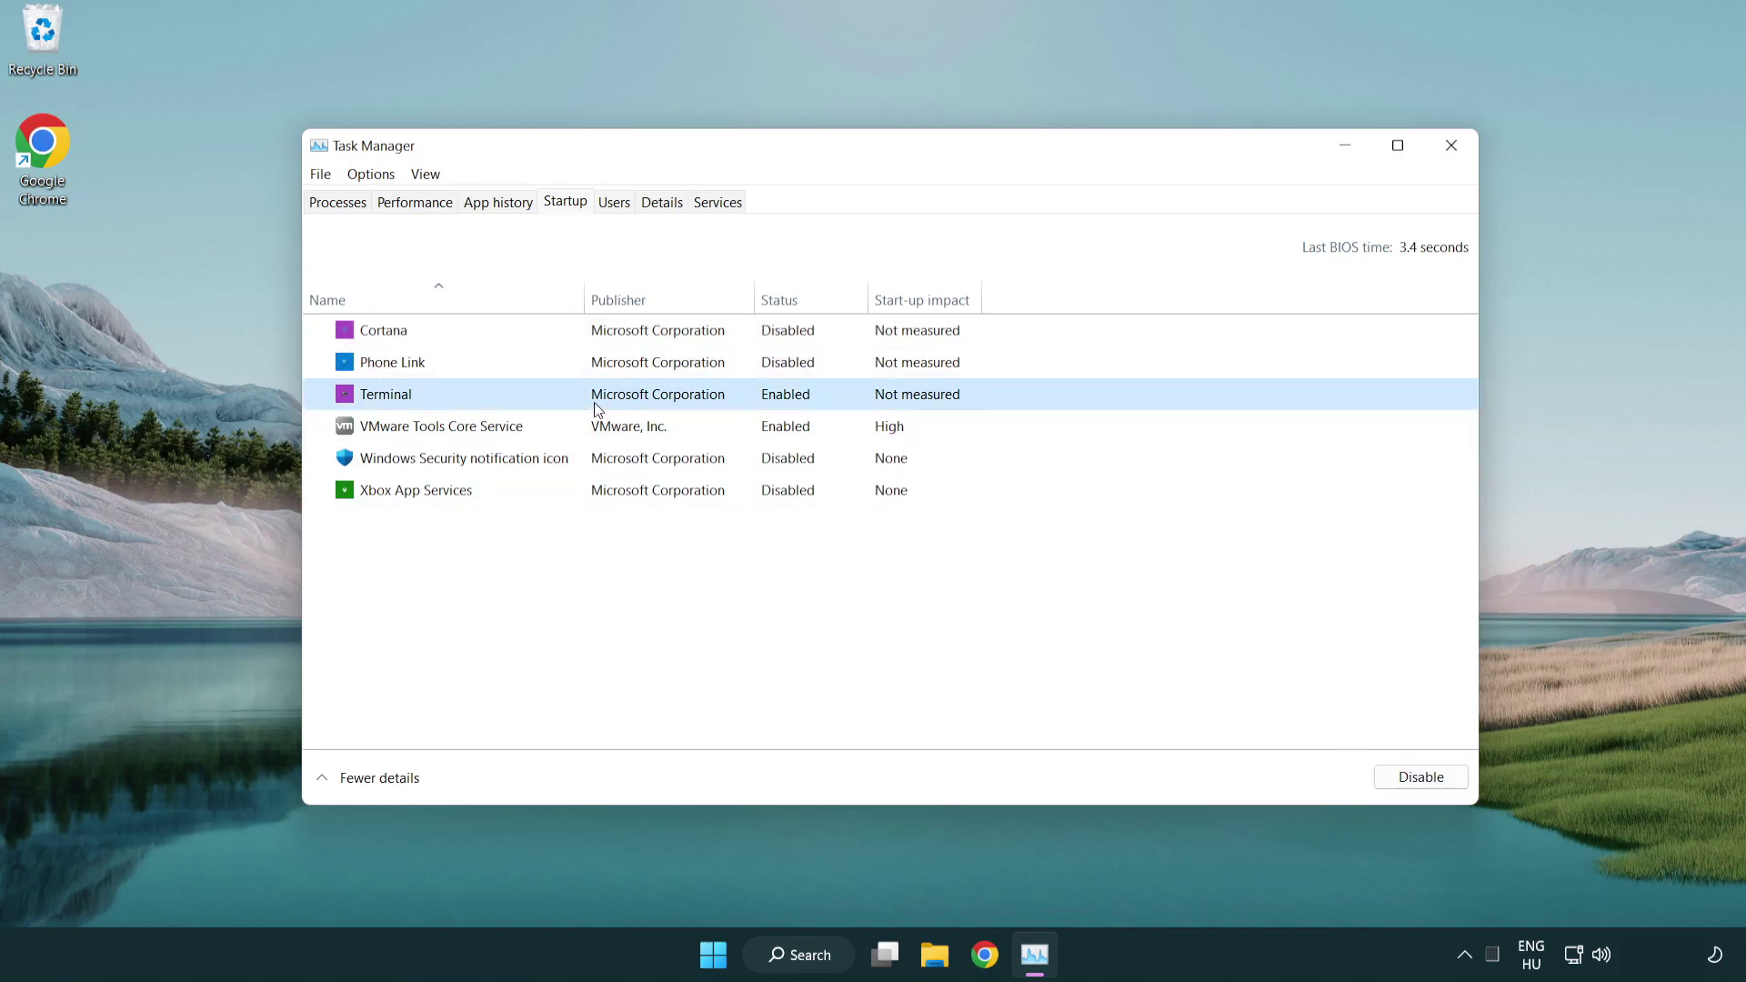
left_click(1455, 782)
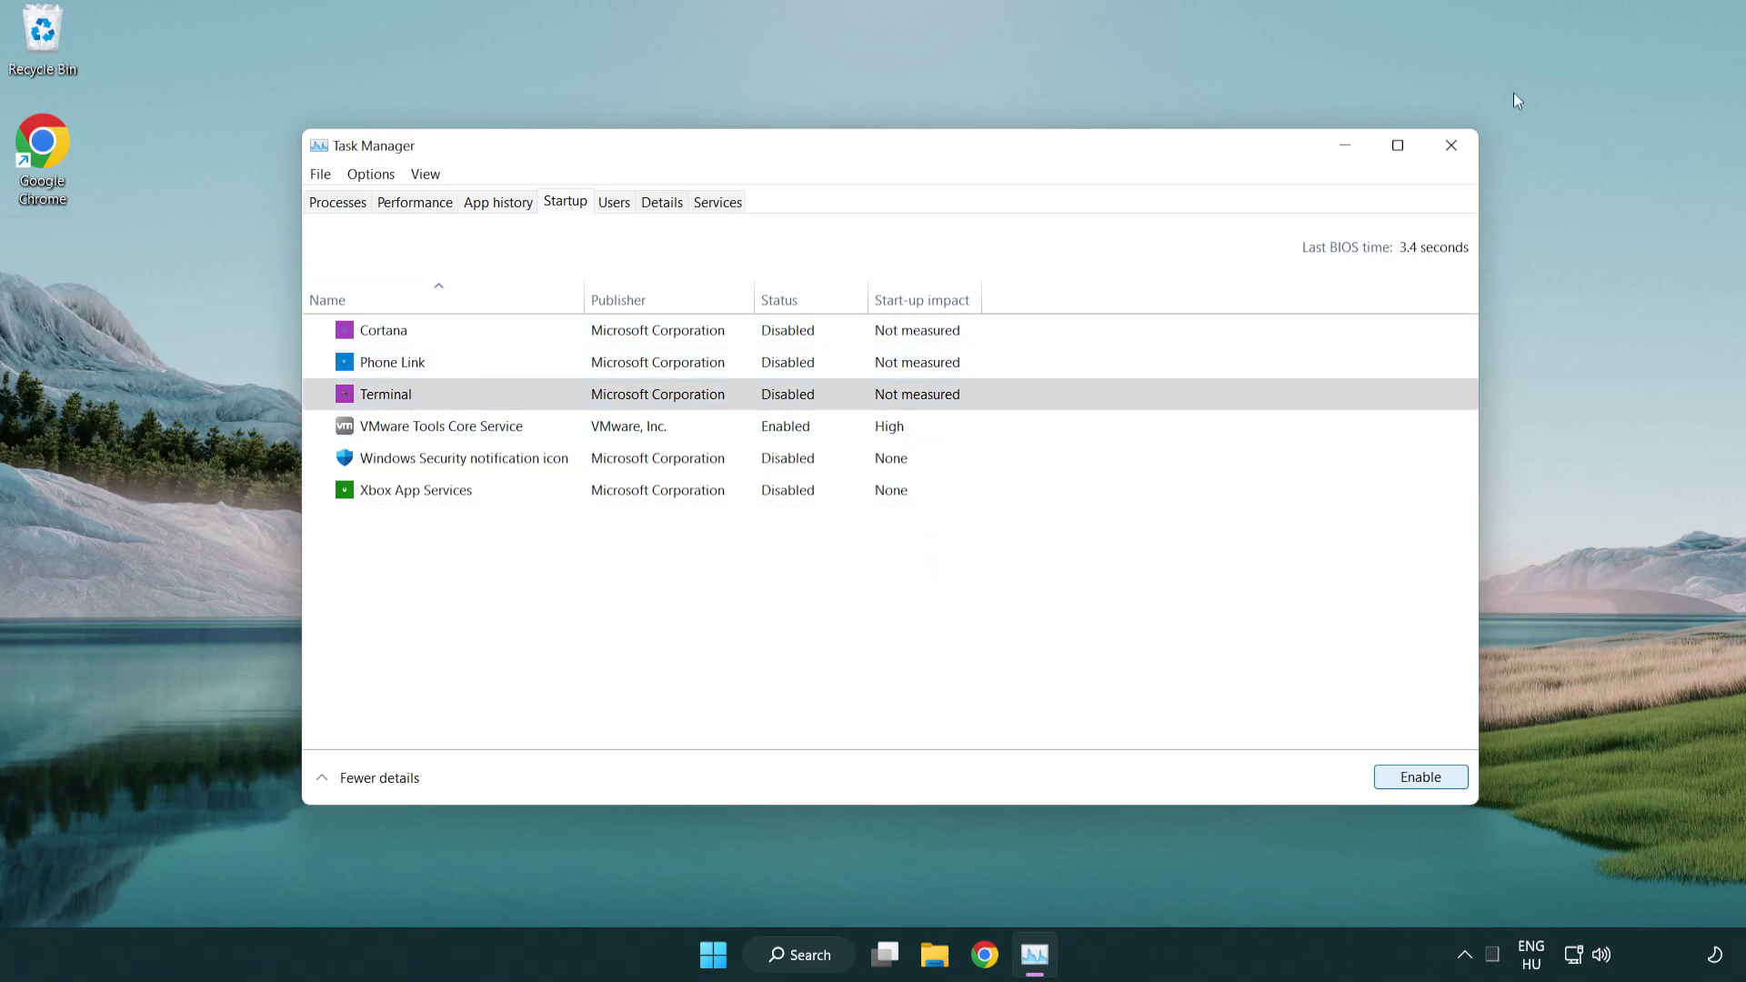
left_click(1453, 147)
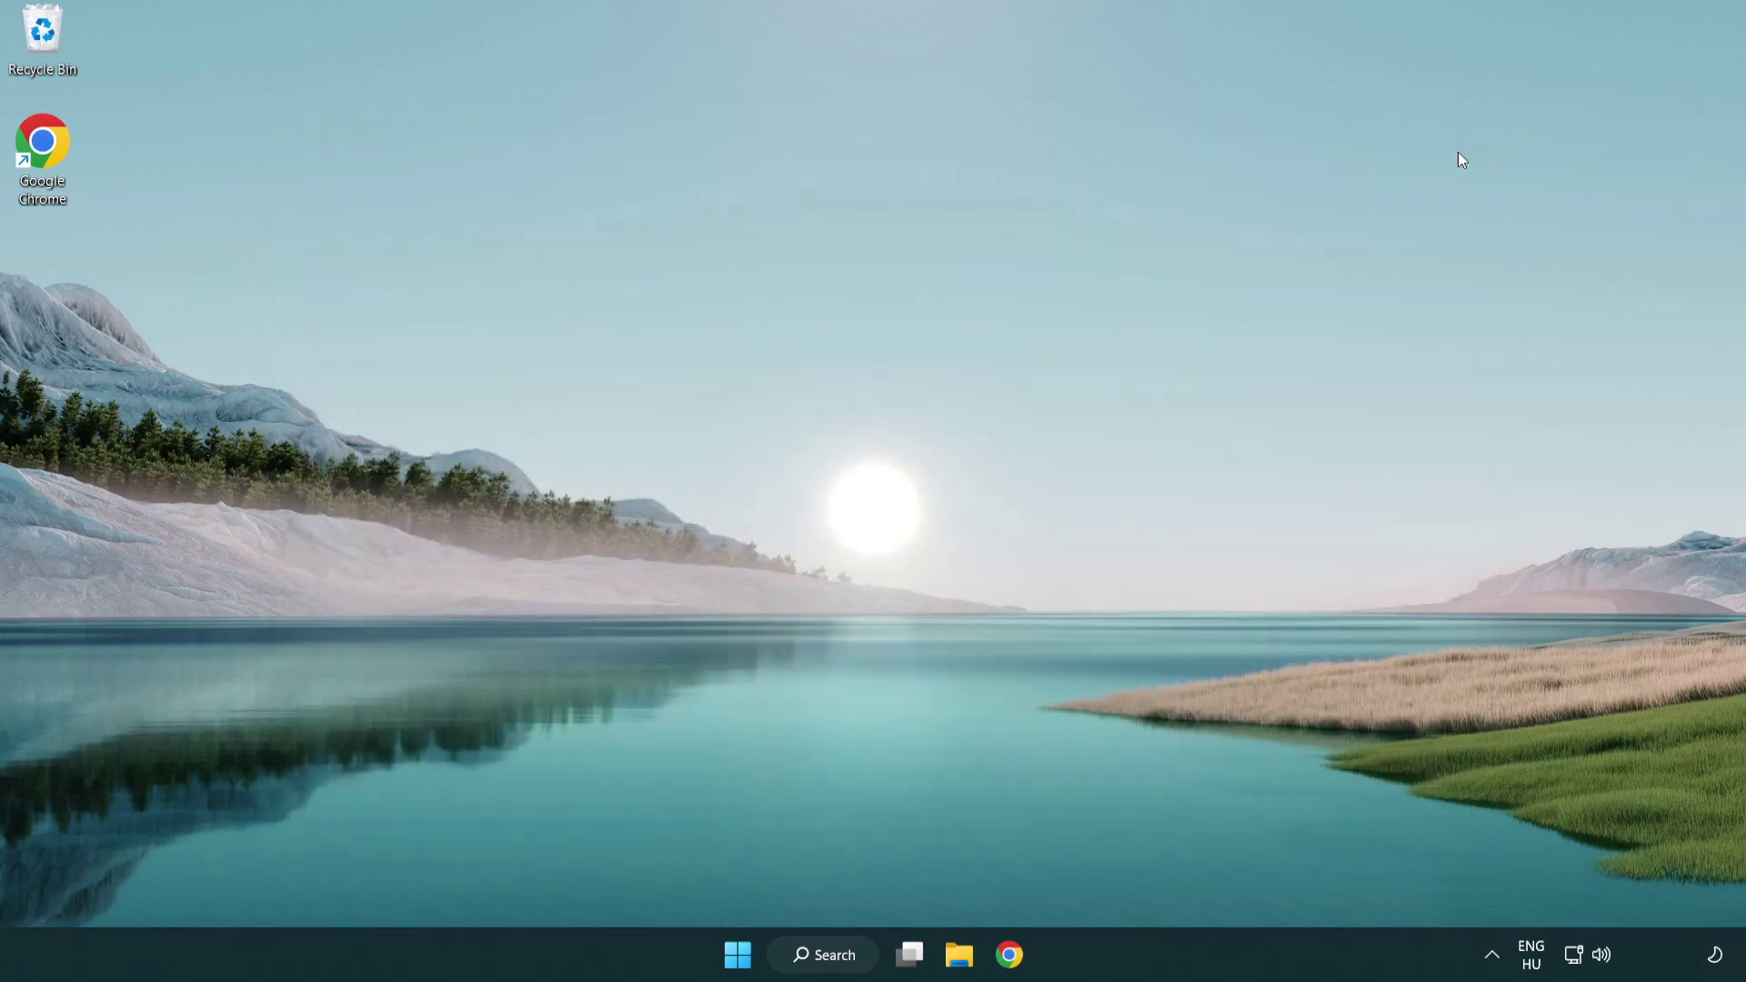
- Search 'update', run Check for updates in Windows Update, and close Settings once up to date
left_click(832, 954)
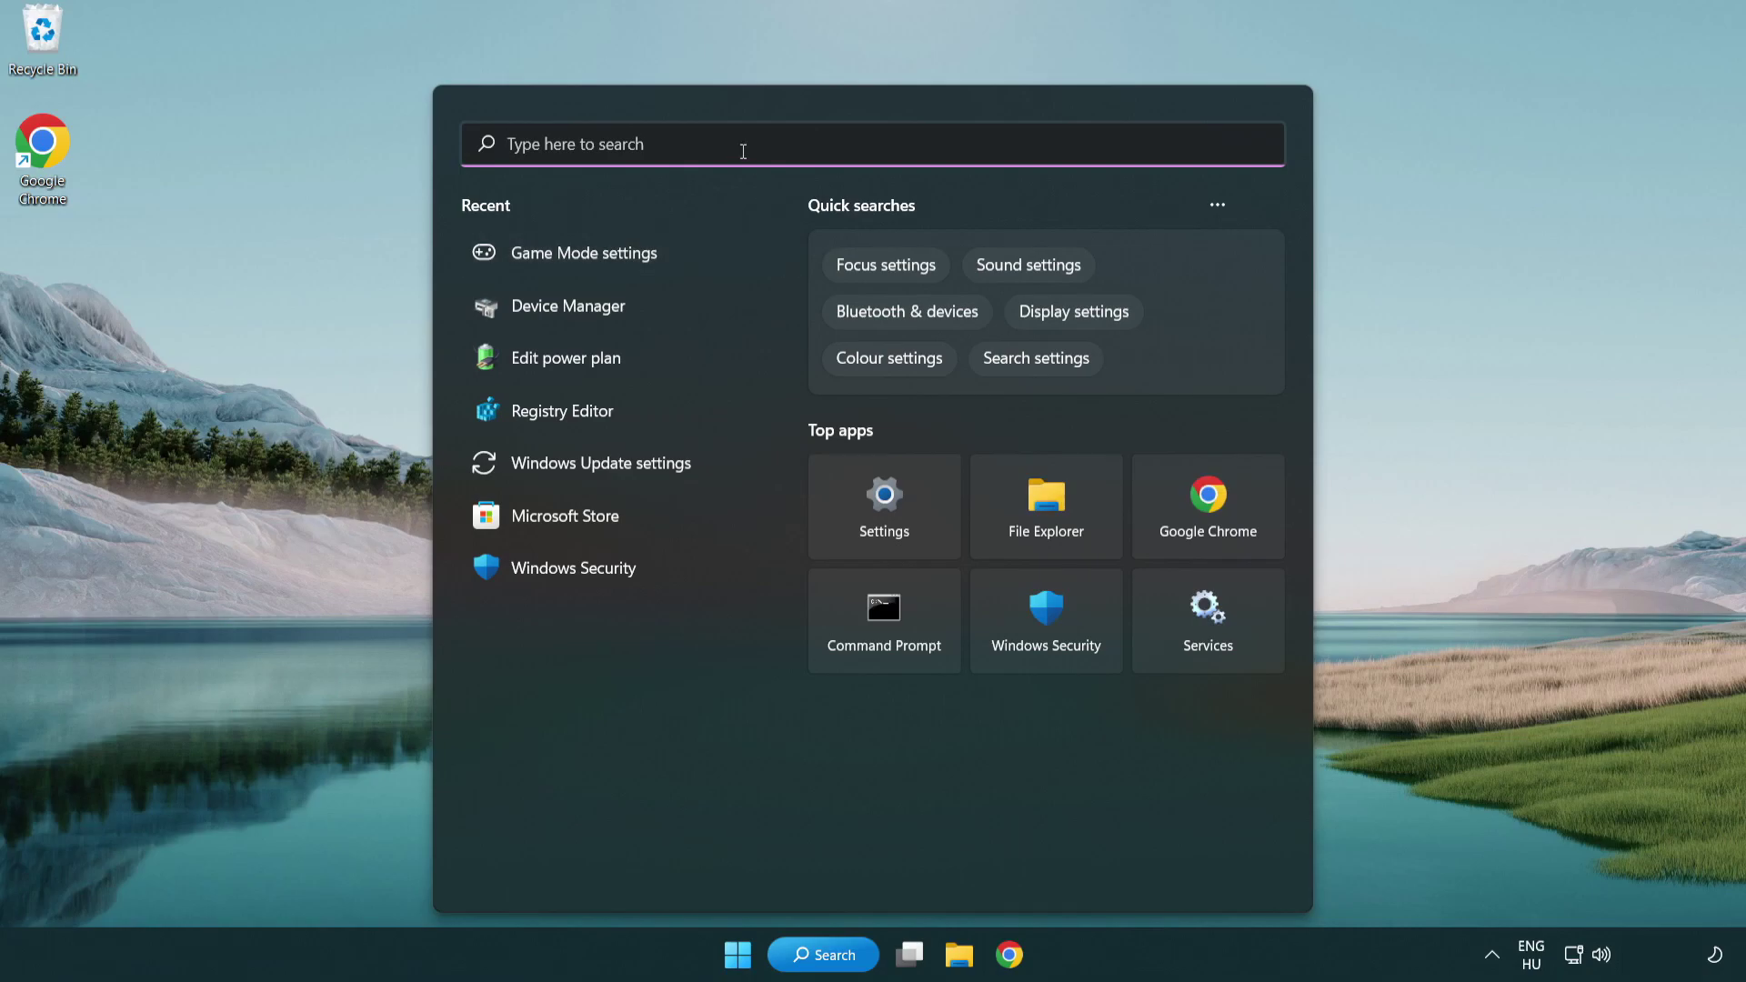
type("update")
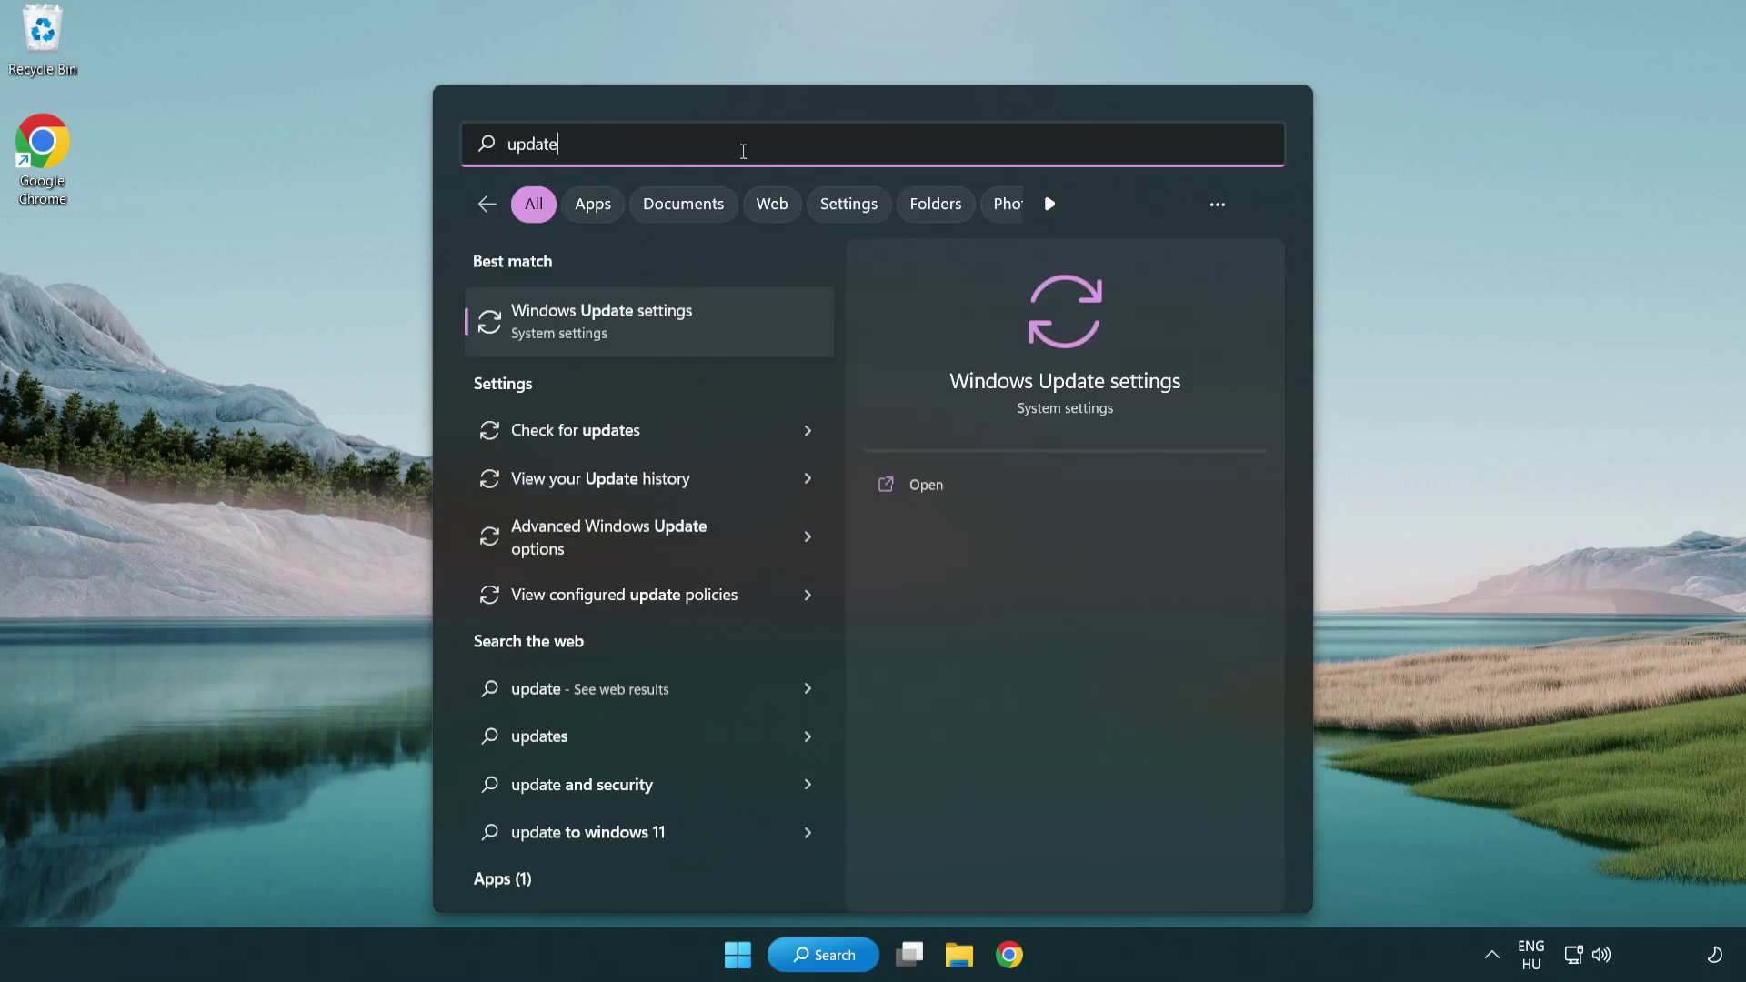
left_click(675, 330)
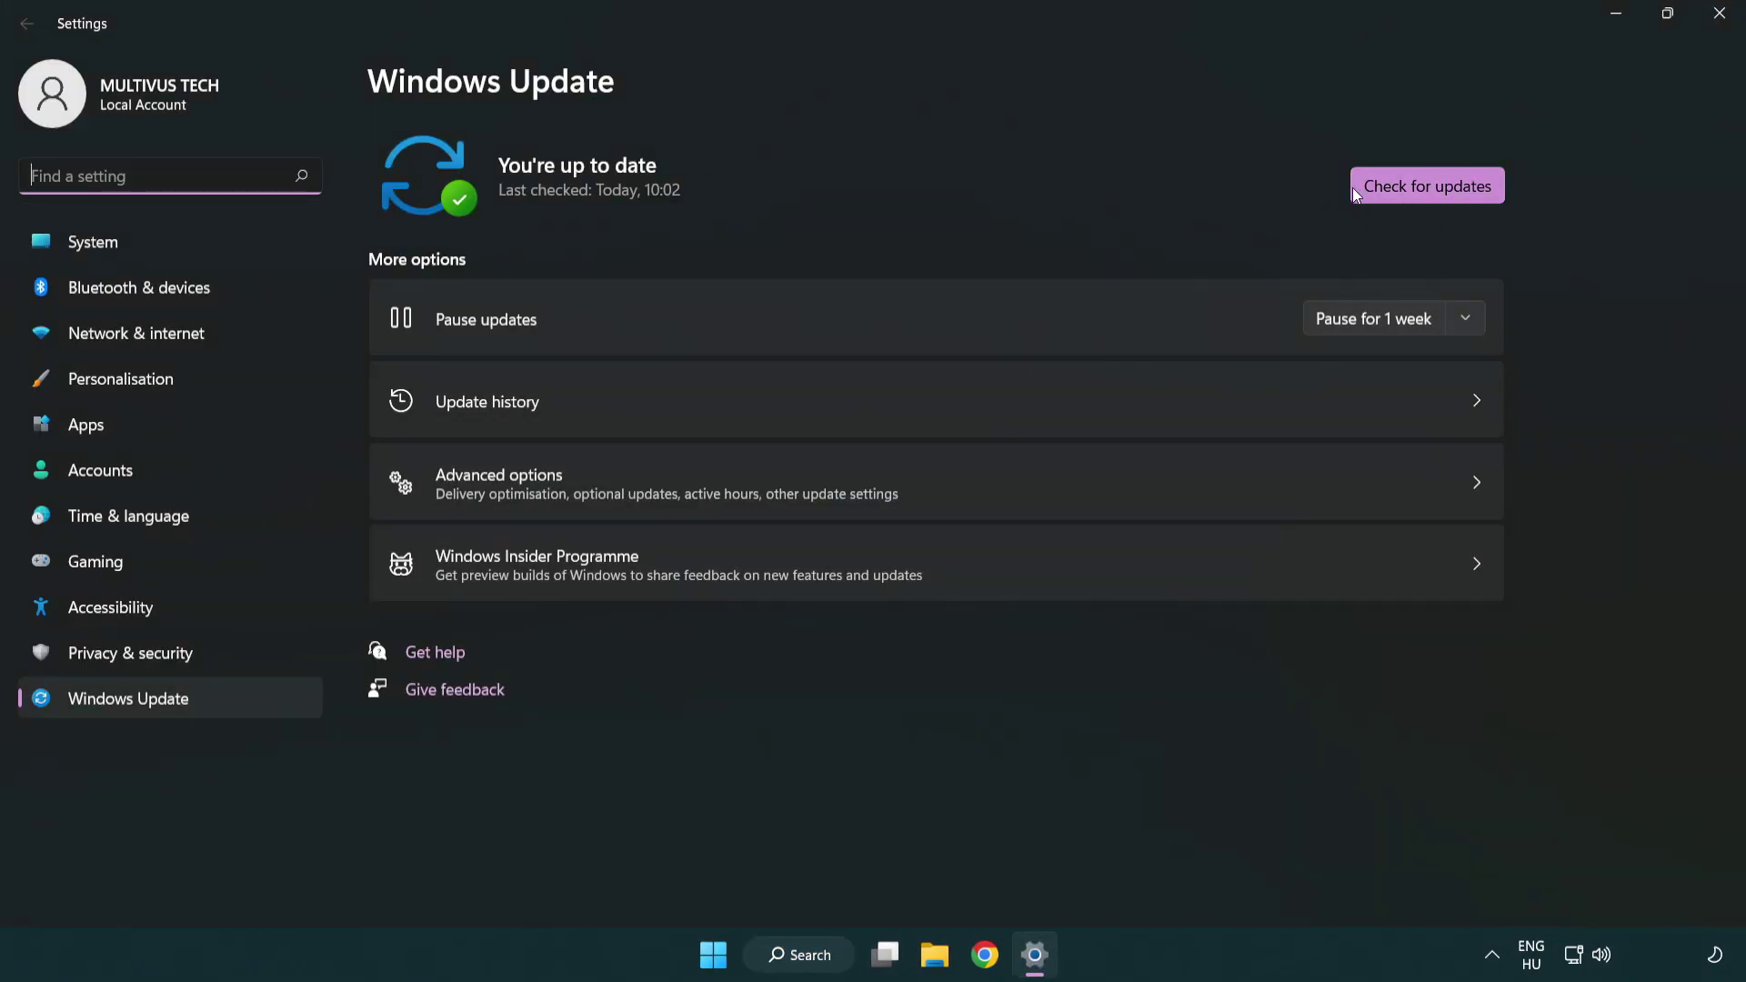
left_click(1439, 189)
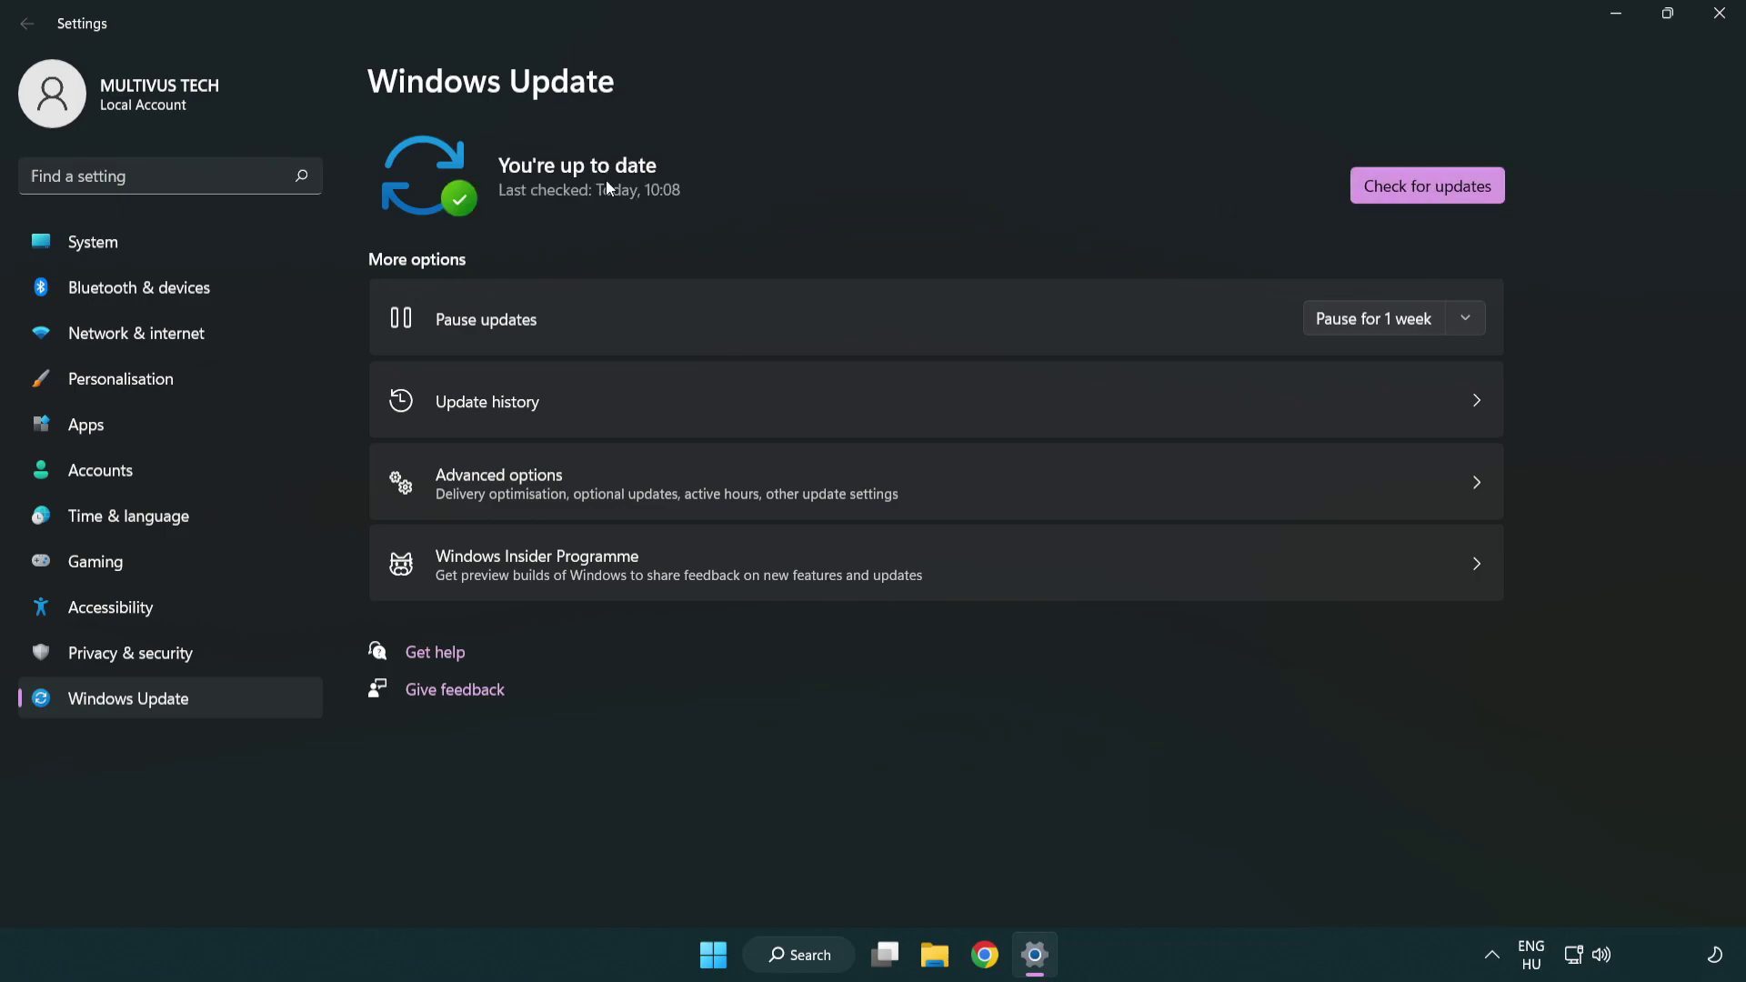
left_click(1721, 27)
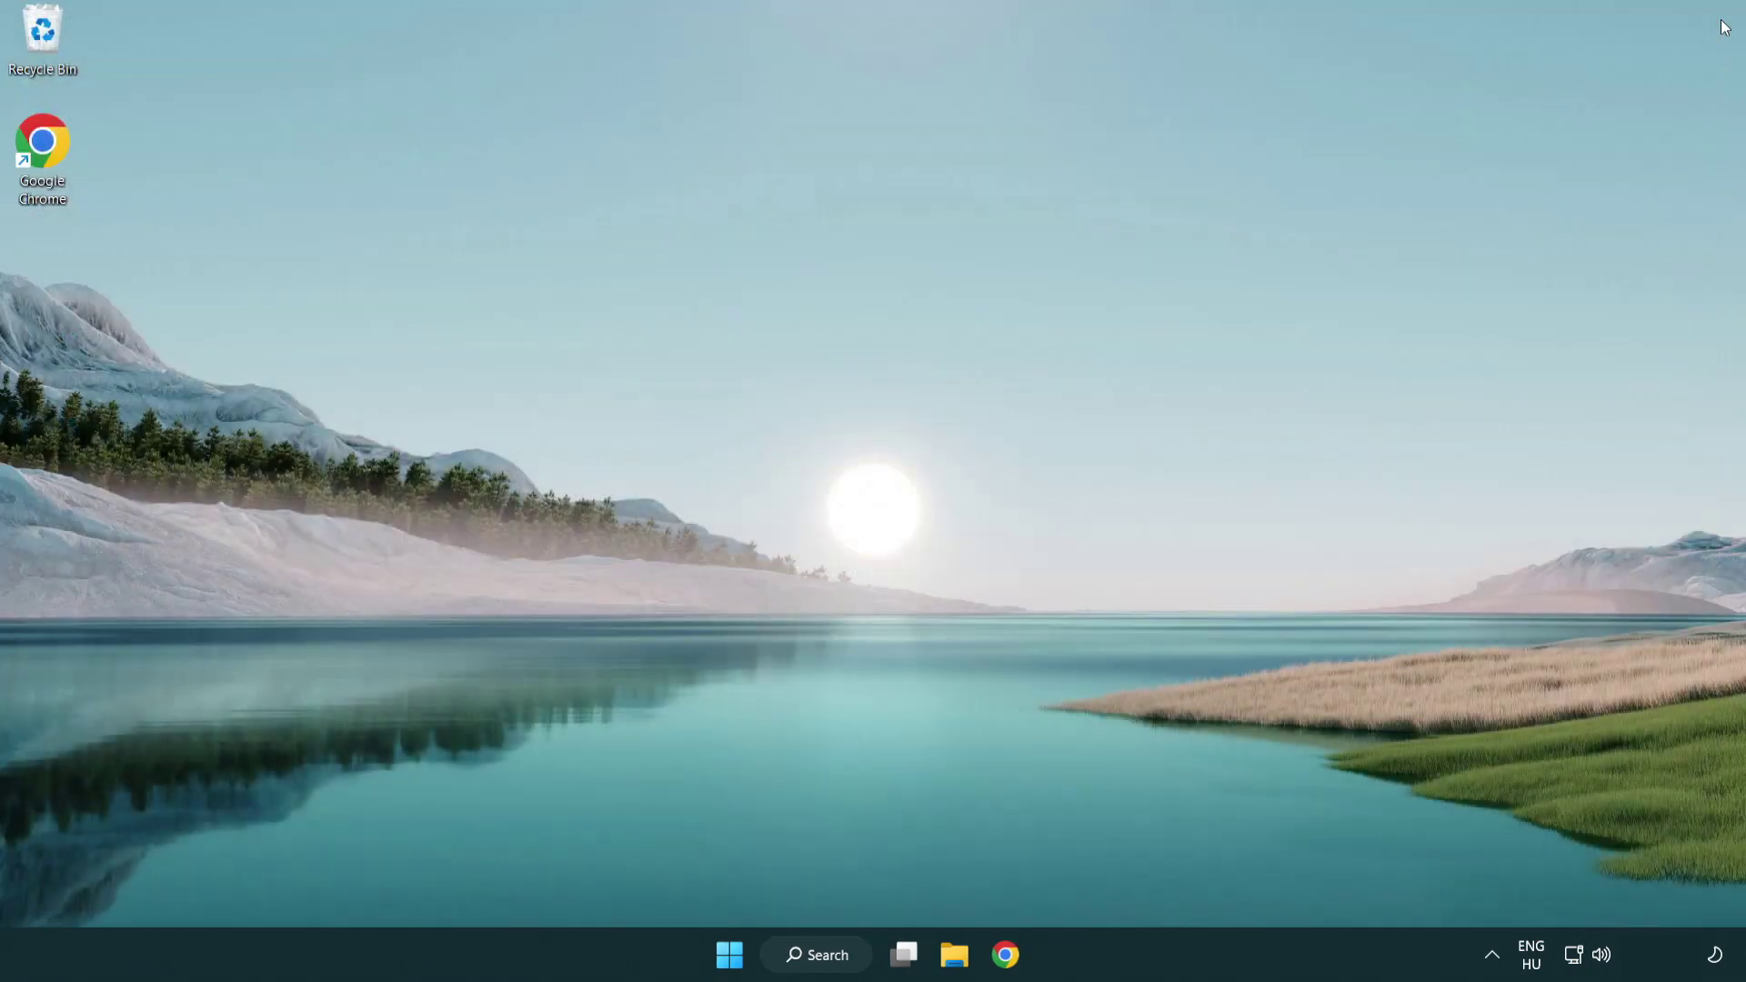
- Search for 'regedit' and launch Registry Editor from the best match
left_click(798, 955)
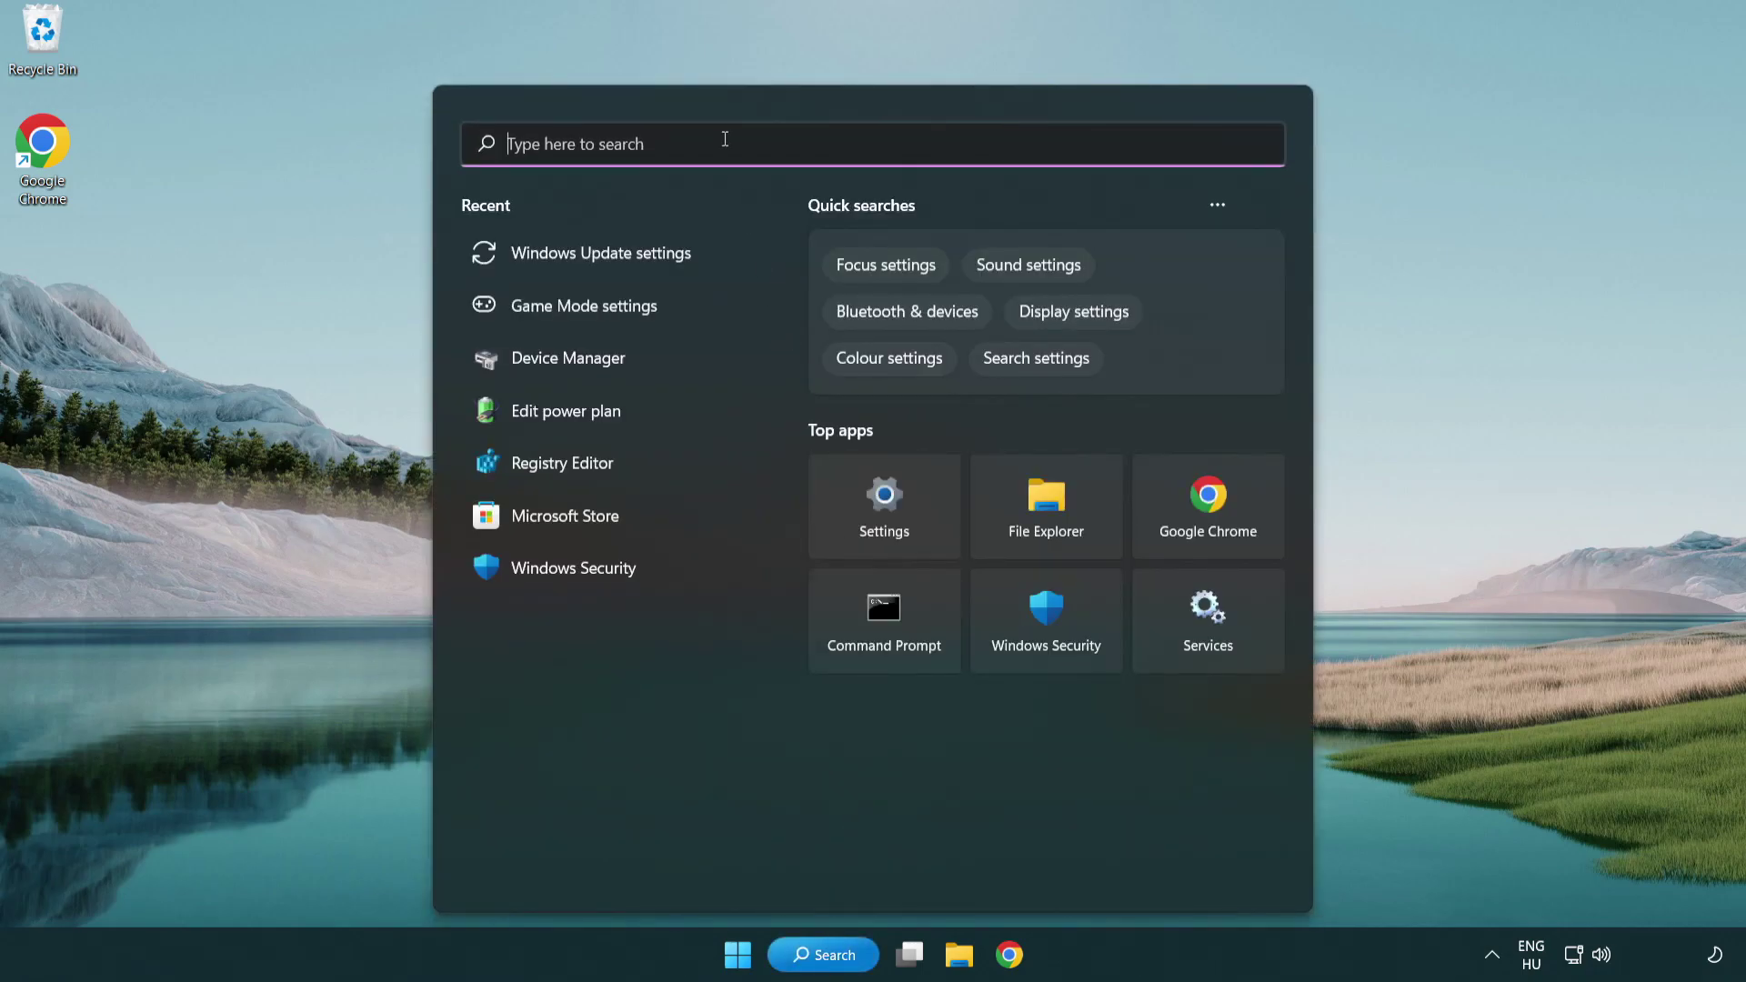
type("regedit")
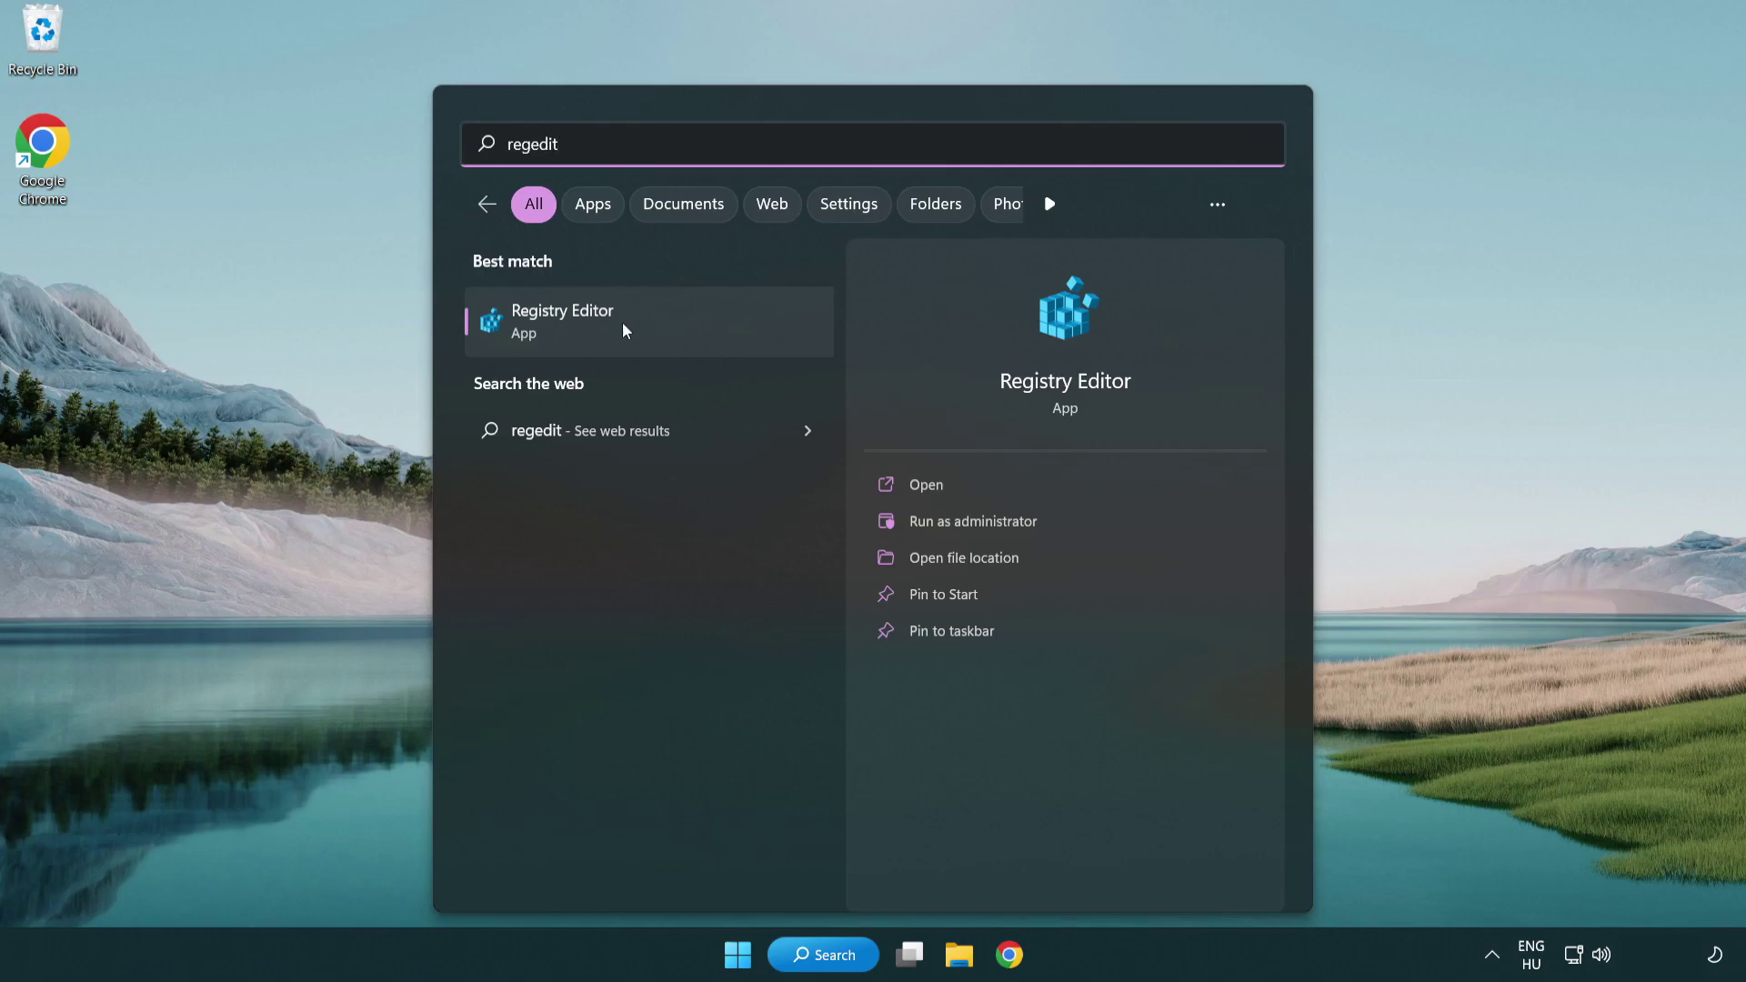
left_click(672, 329)
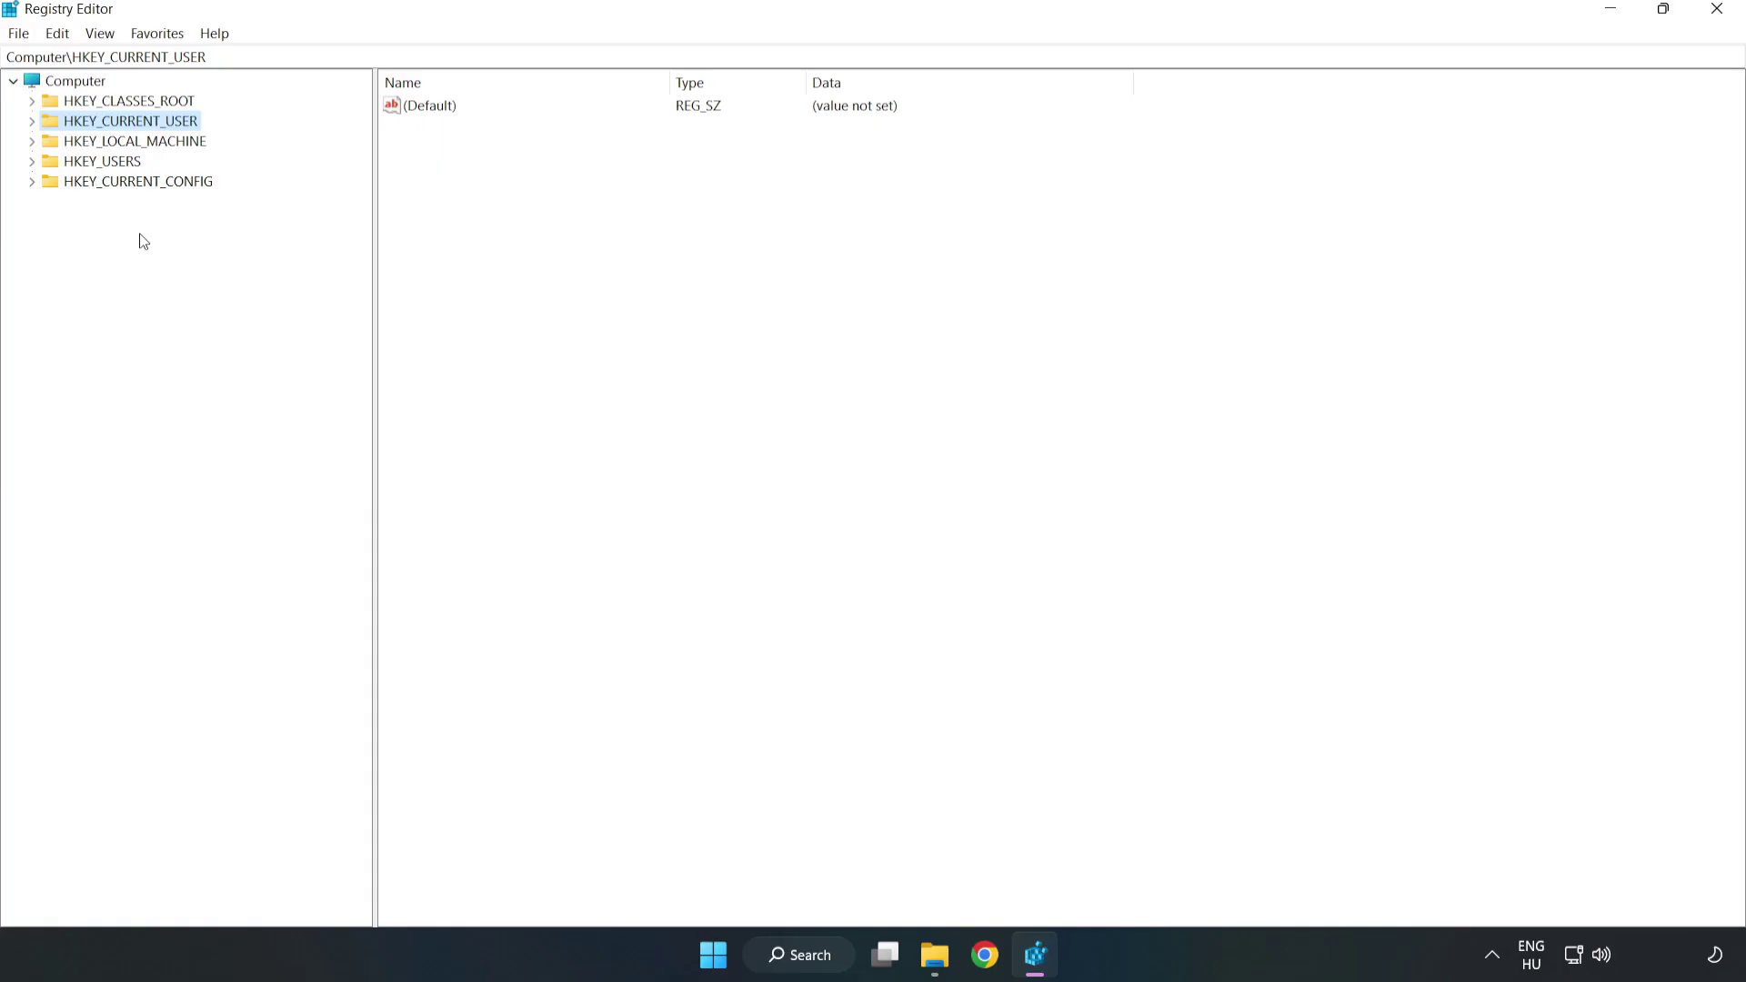
- Navigate to HKEY_CURRENT_USER\System\GameConfigStore to show its values
left_click(32, 121)
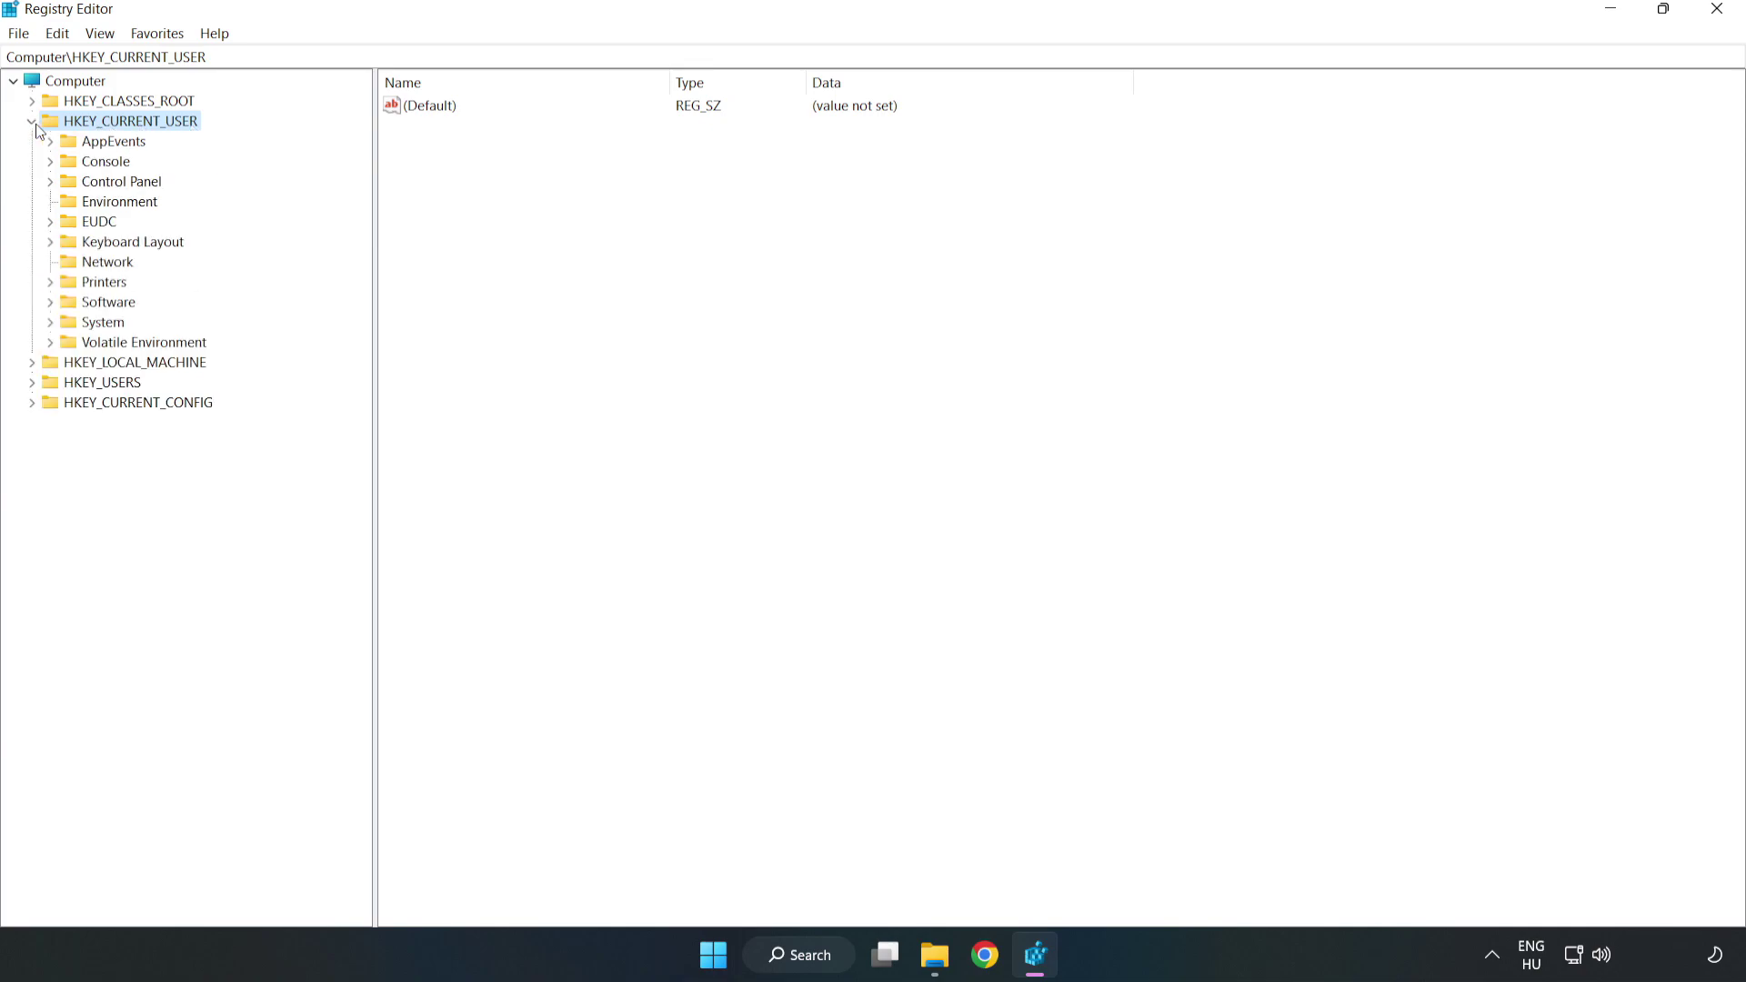
left_click(50, 322)
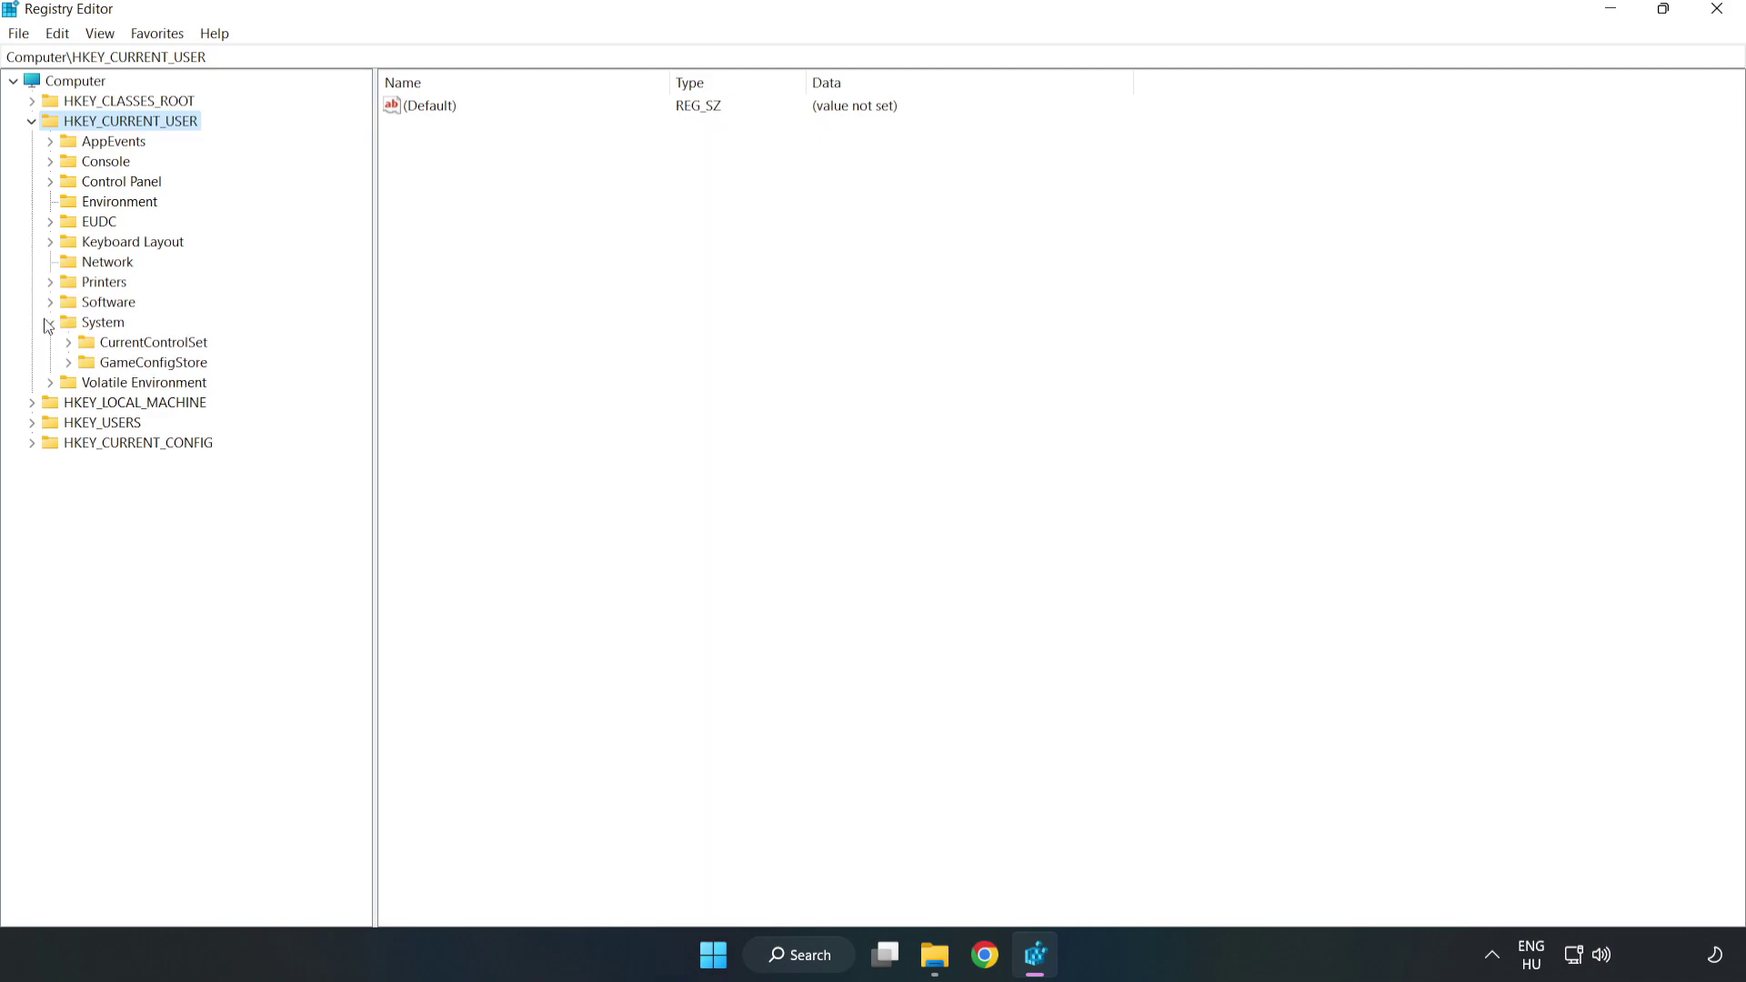
left_click(147, 364)
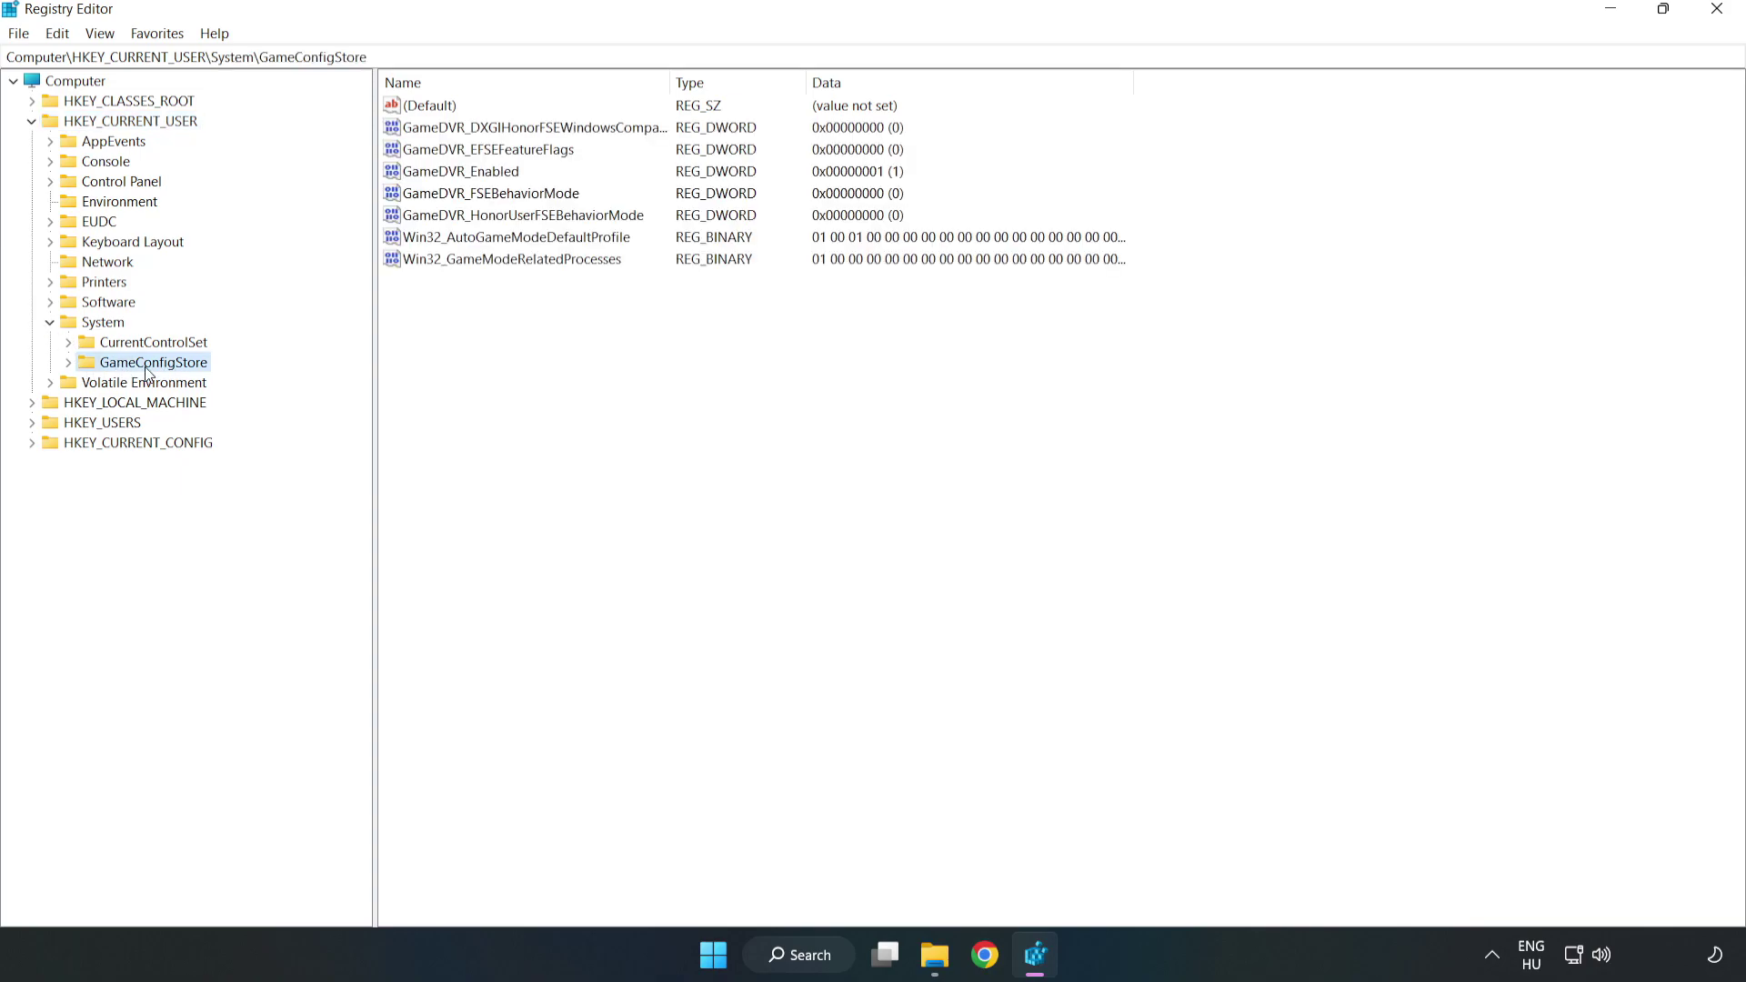
- Set GameDVR_Enabled value data to 0, then collapse the HKEY_CURRENT_USER branch
left_click(431, 175)
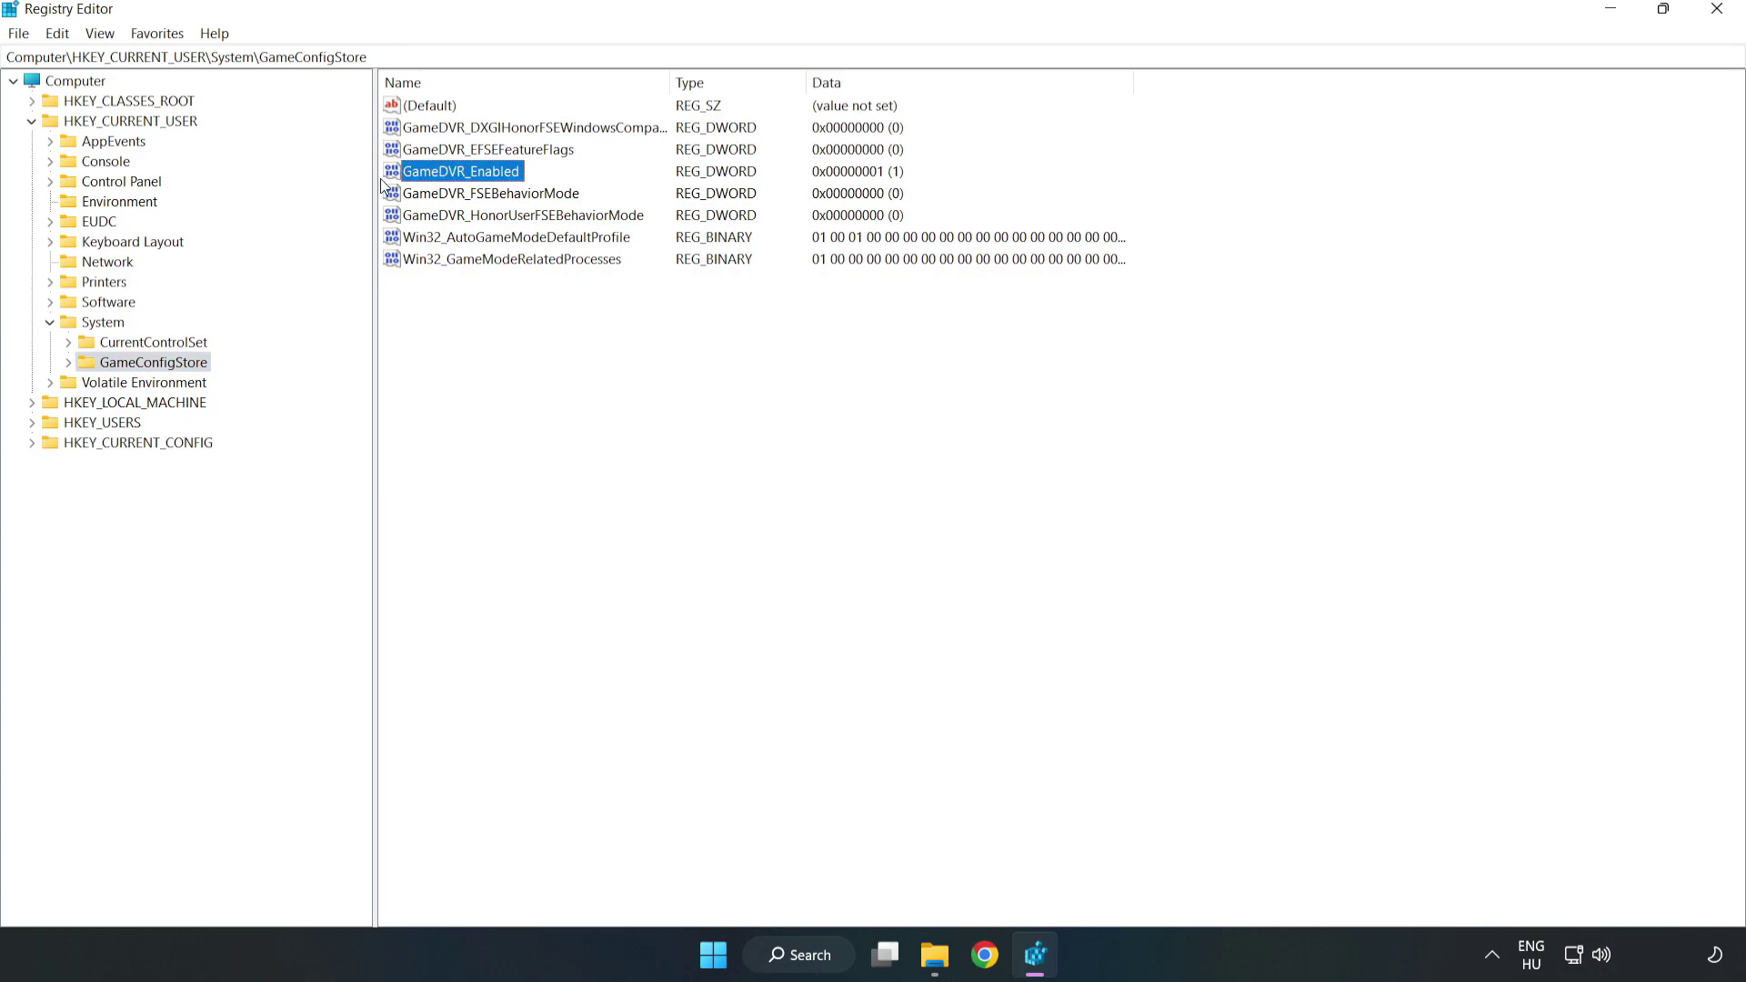
right_click(478, 180)
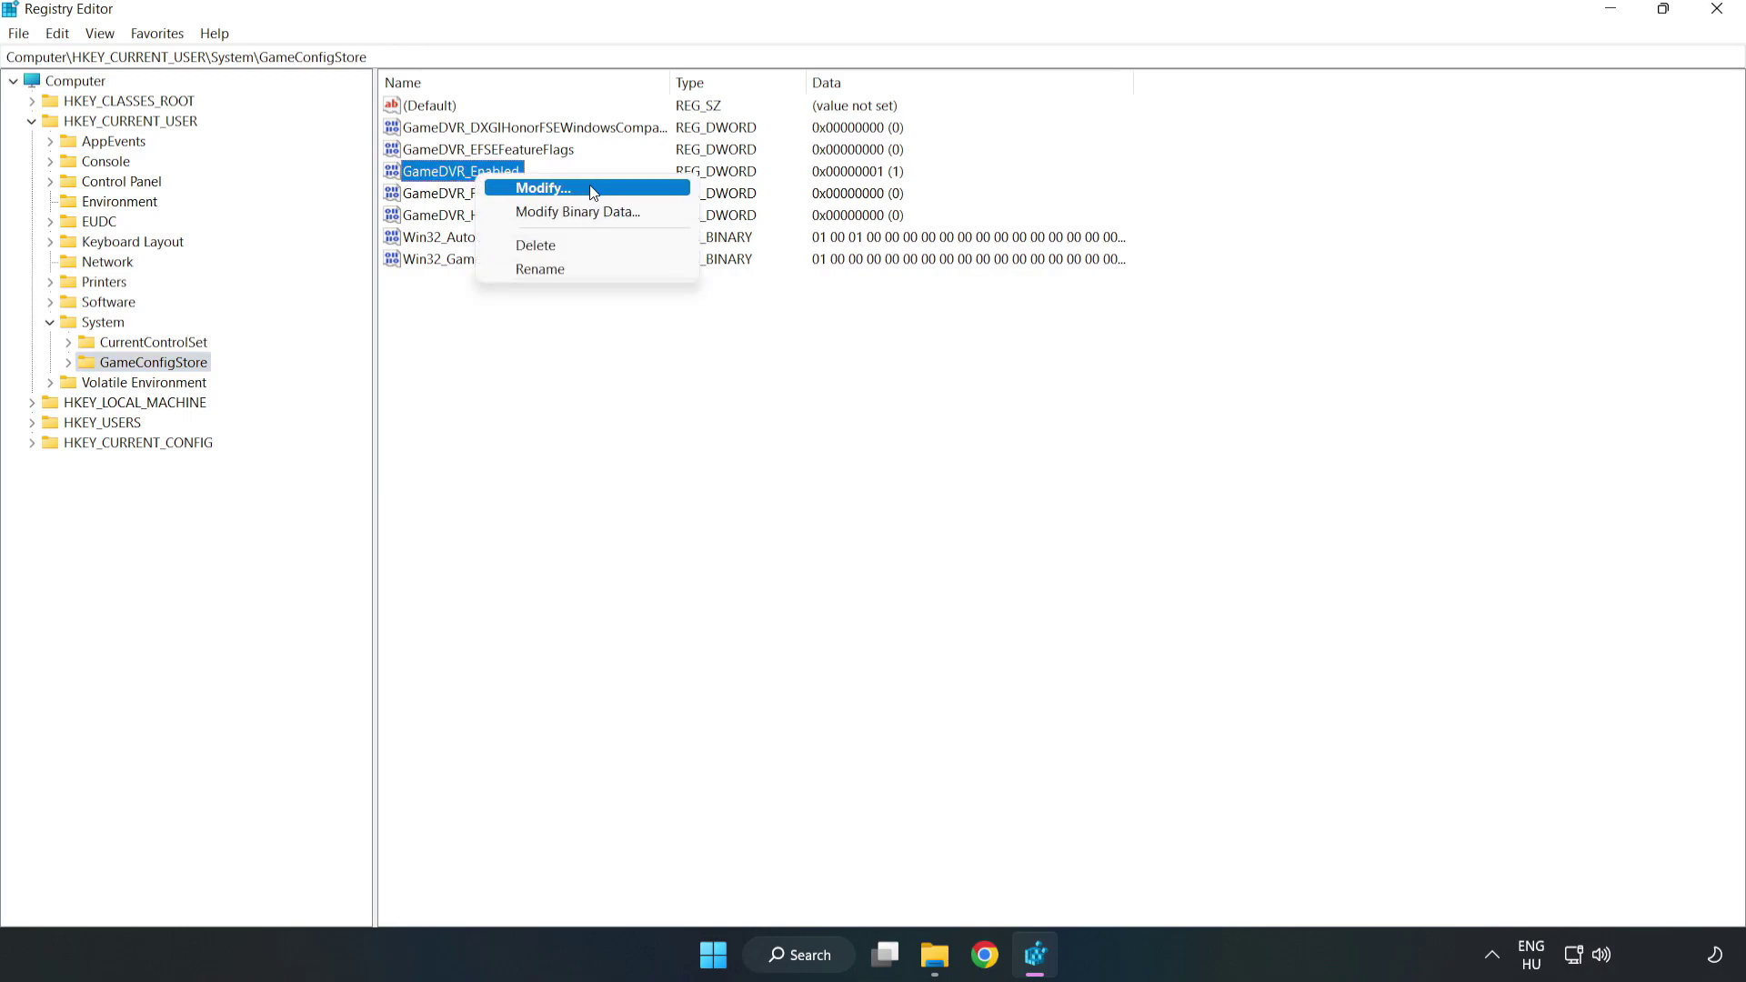
left_click(558, 188)
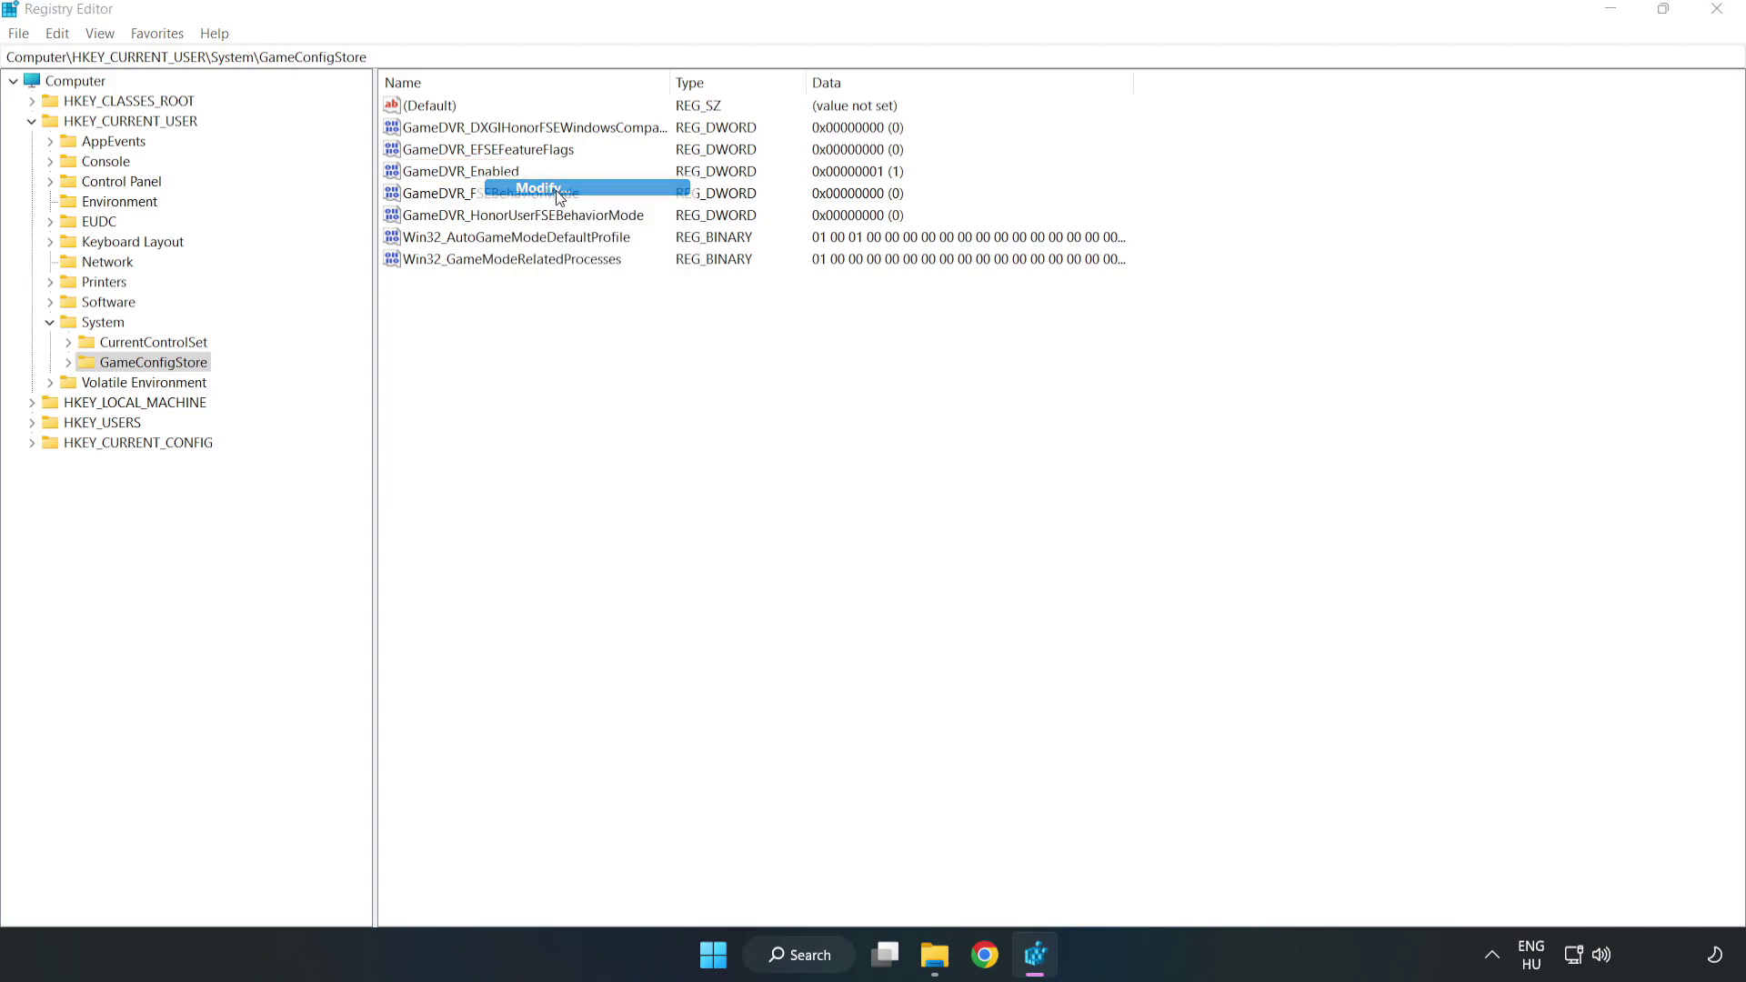
left_click_drag(351, 124, 973, 371)
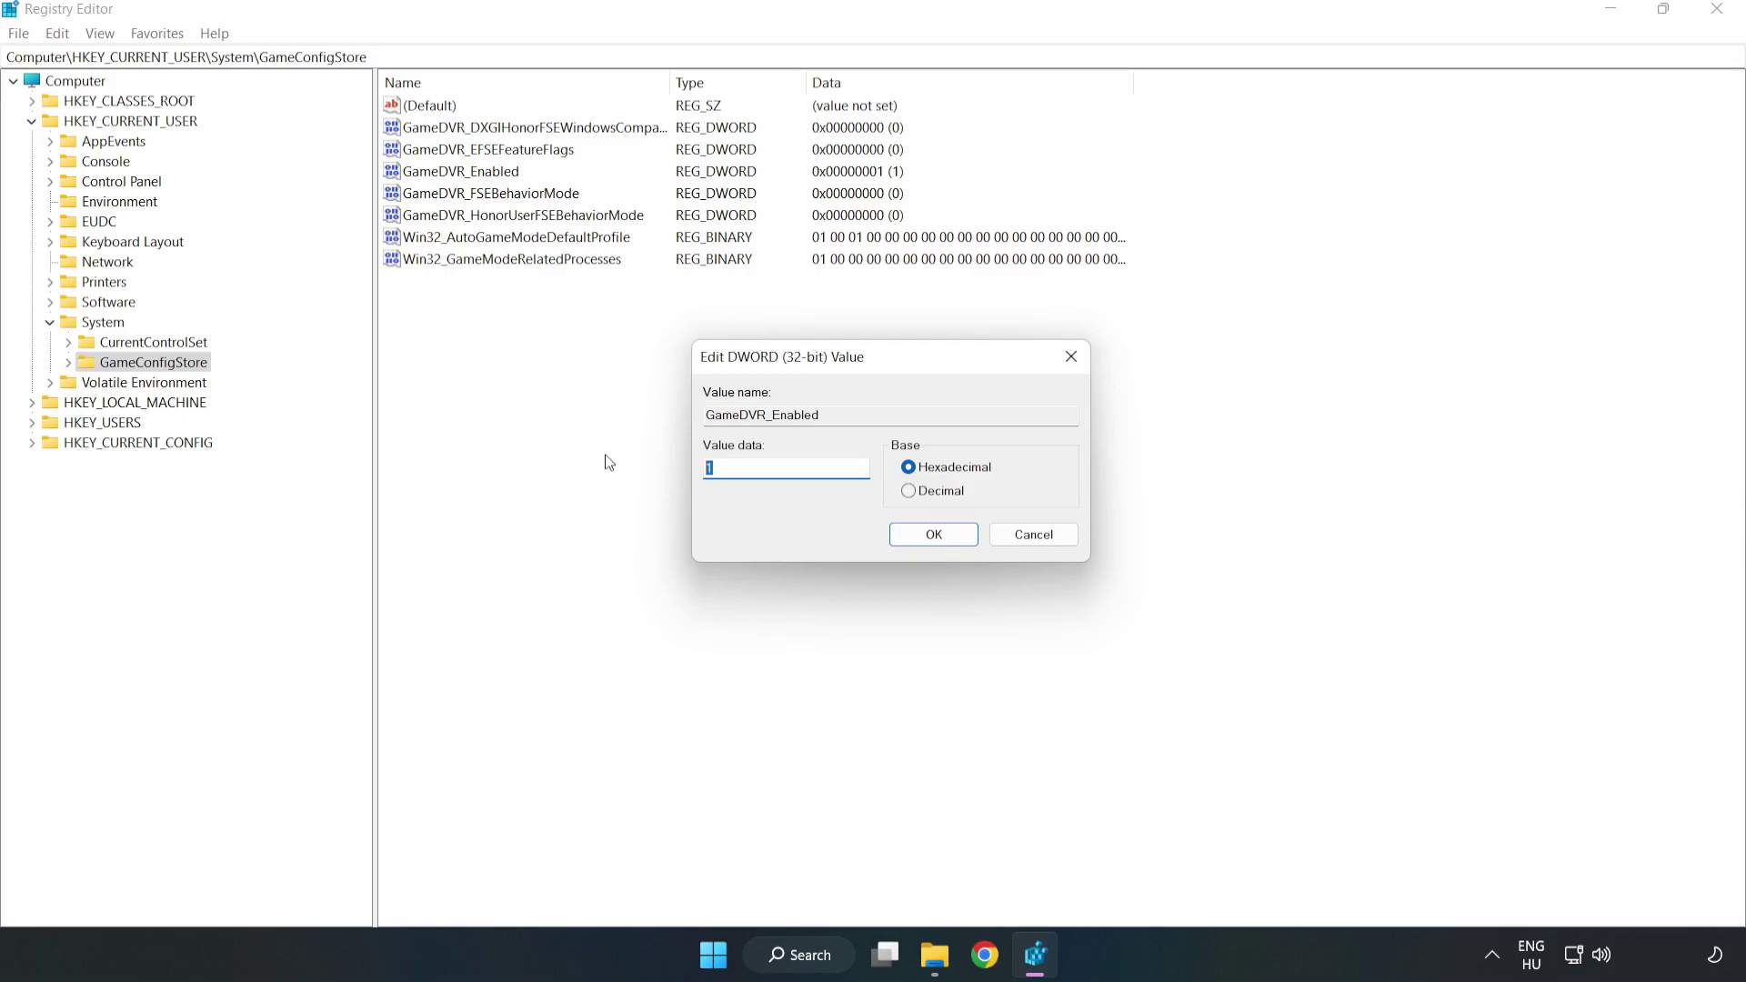
type("0")
left_click(934, 536)
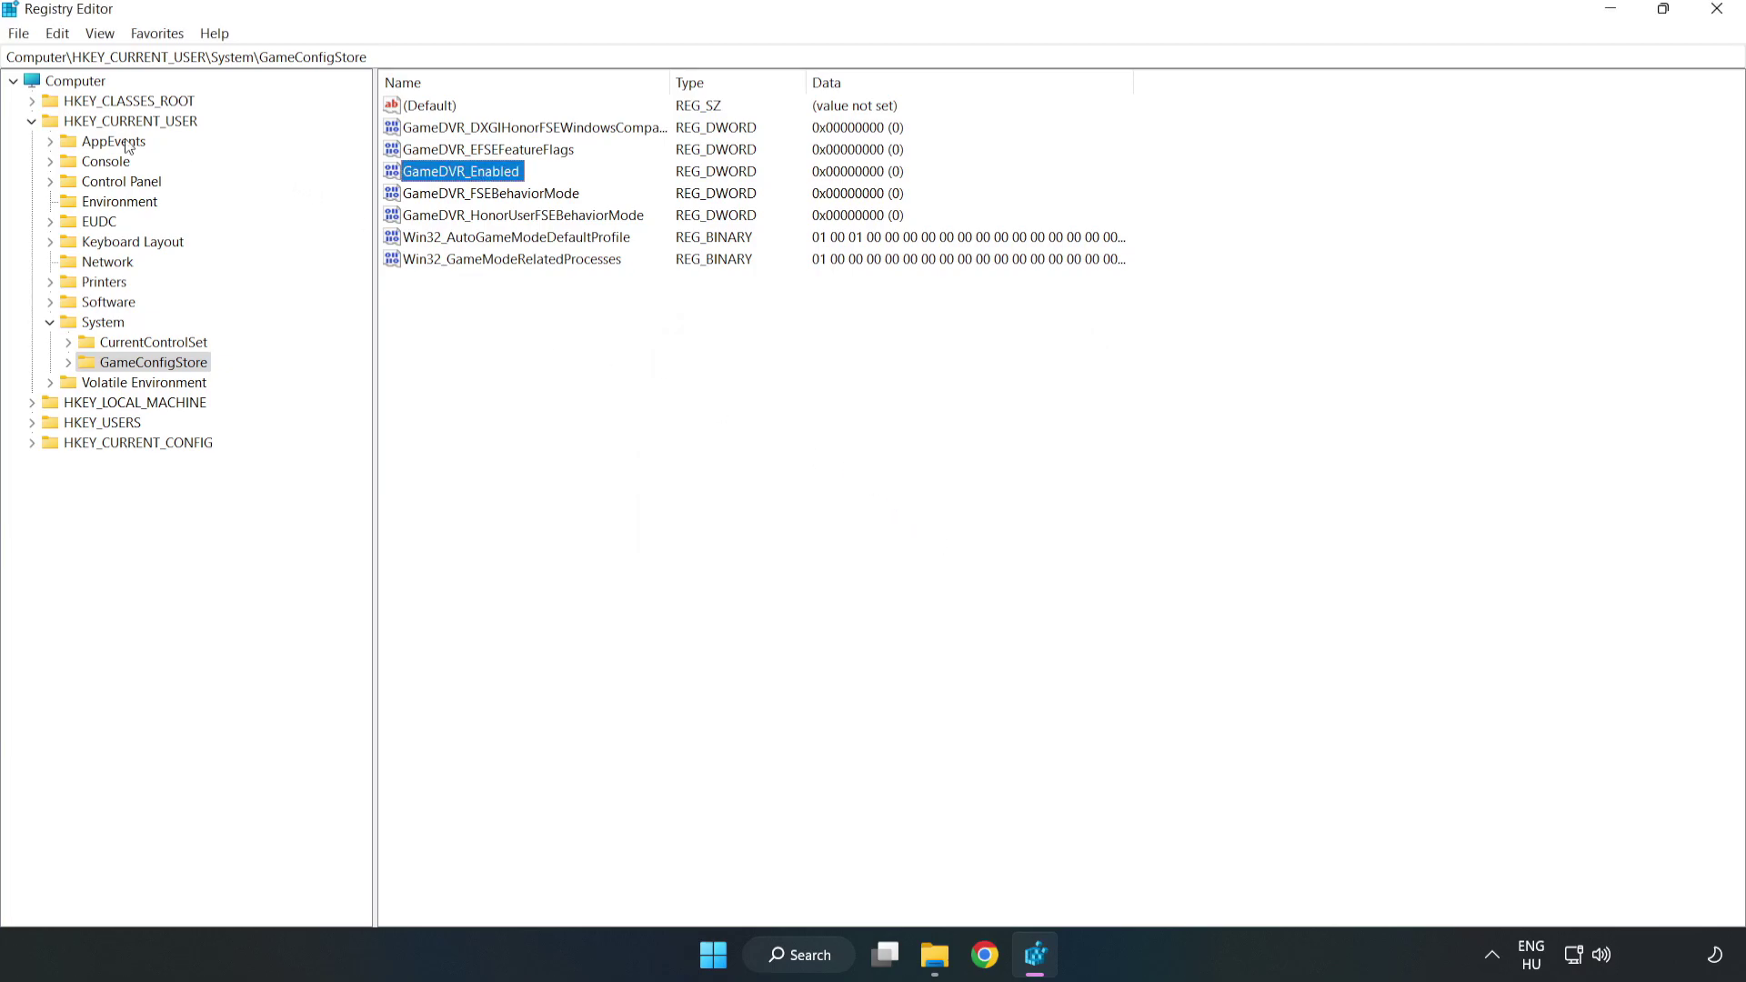
left_click(32, 121)
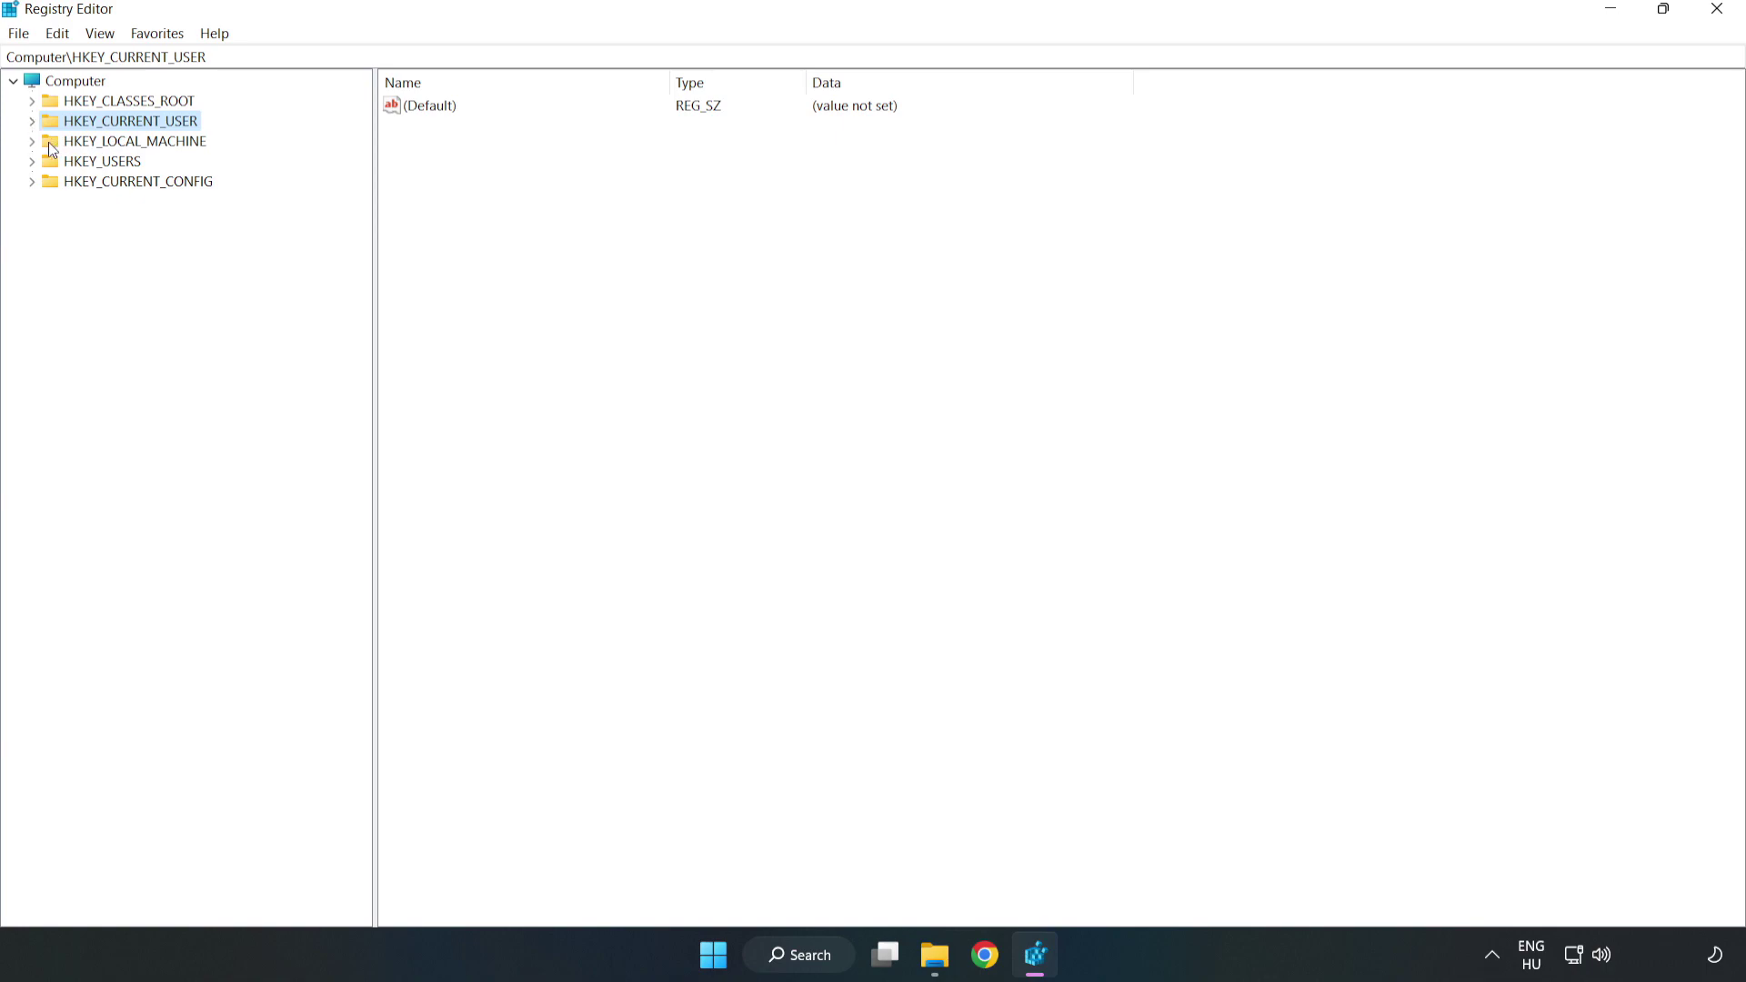
- Expand HKLM\SOFTWARE\Microsoft\PolicyManager\default\ApplicationManagement and select the AllowGameDVR key
left_click(42, 144)
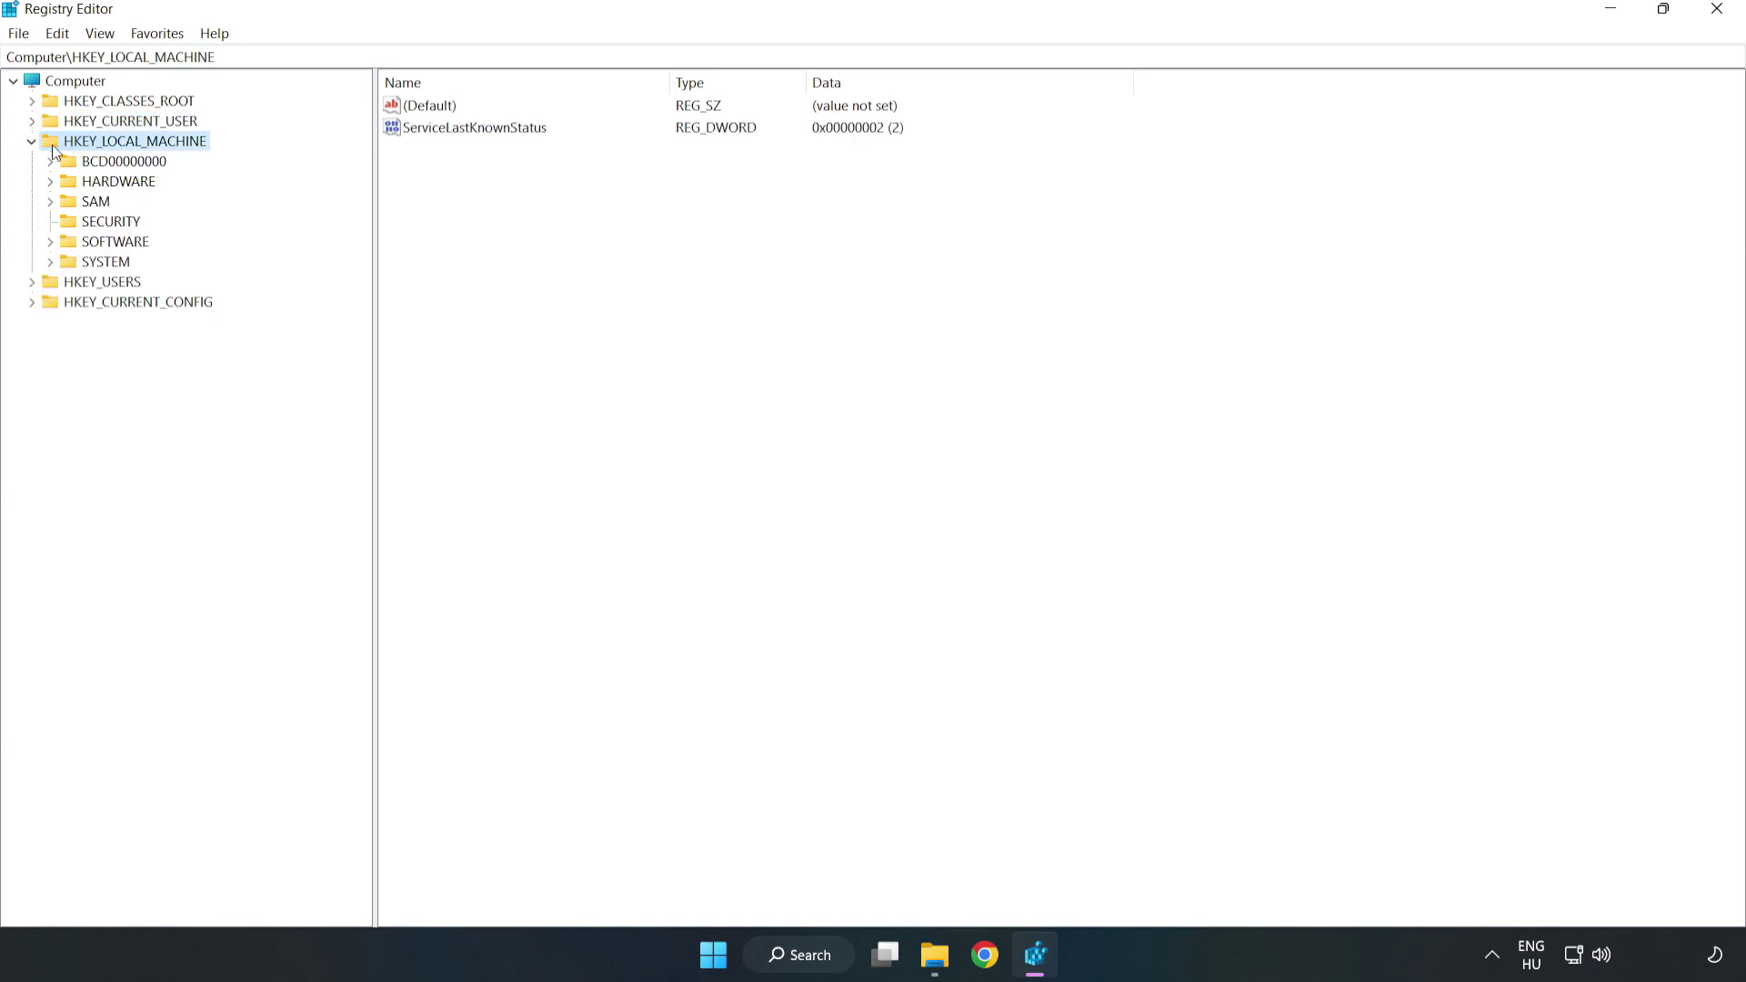
left_click(50, 242)
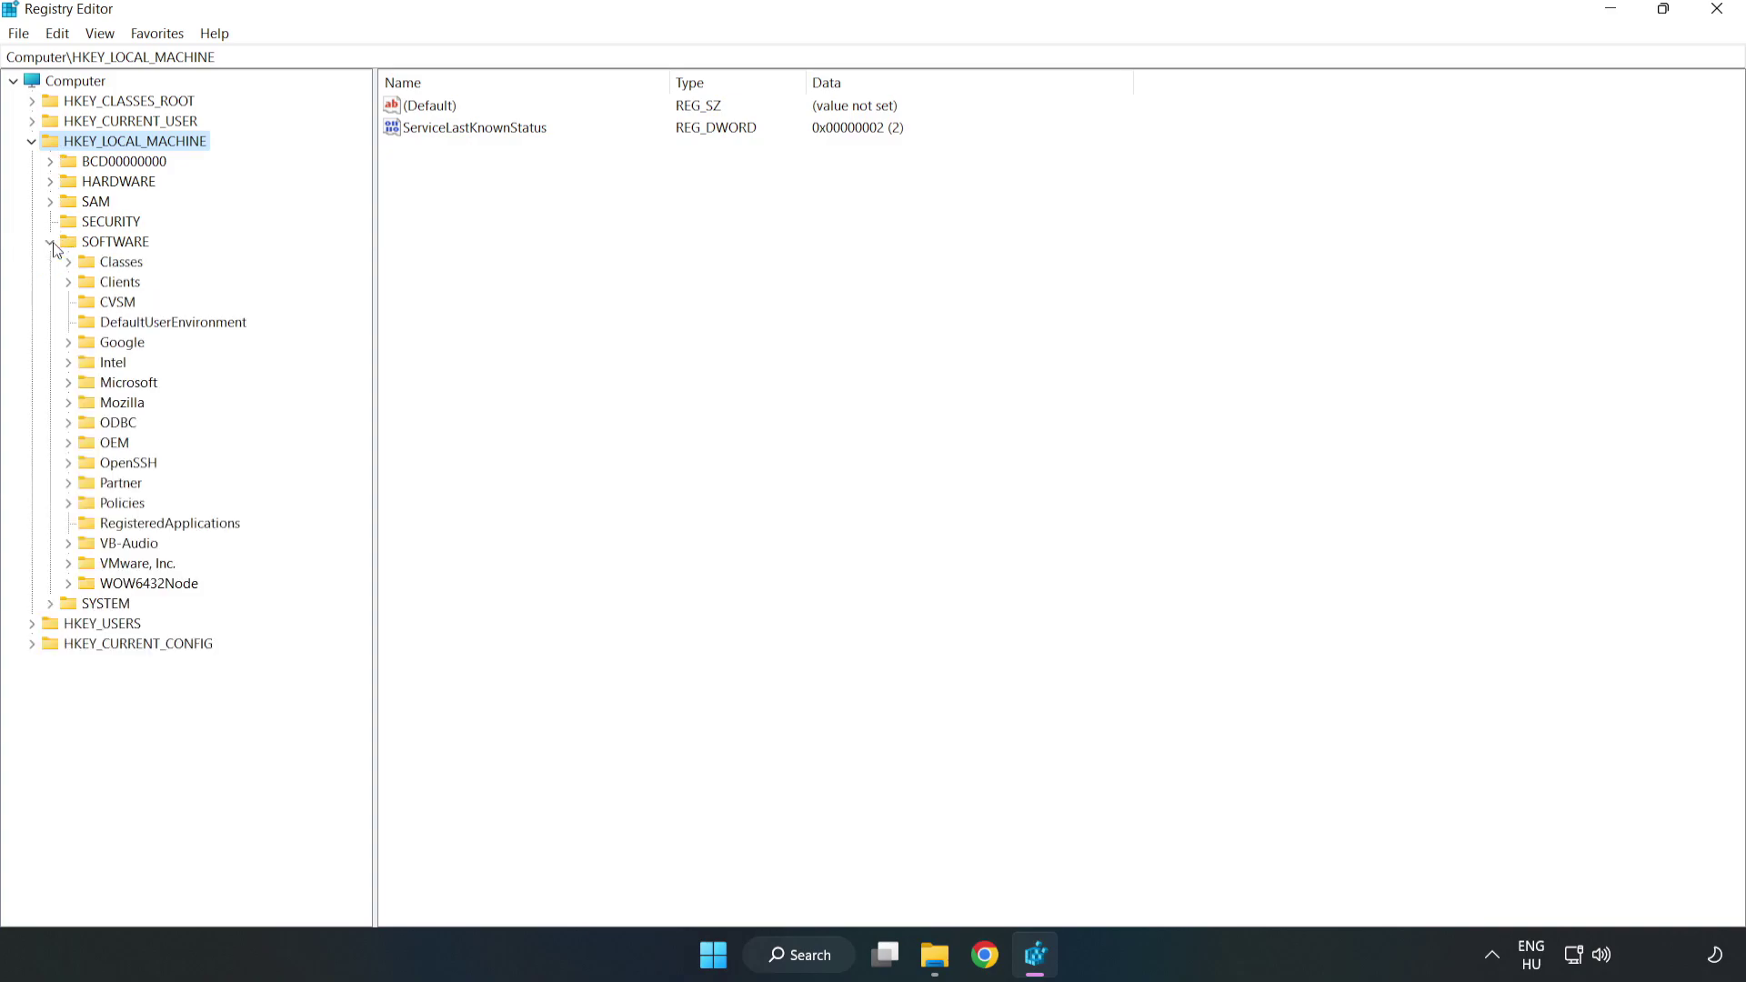
left_click(68, 382)
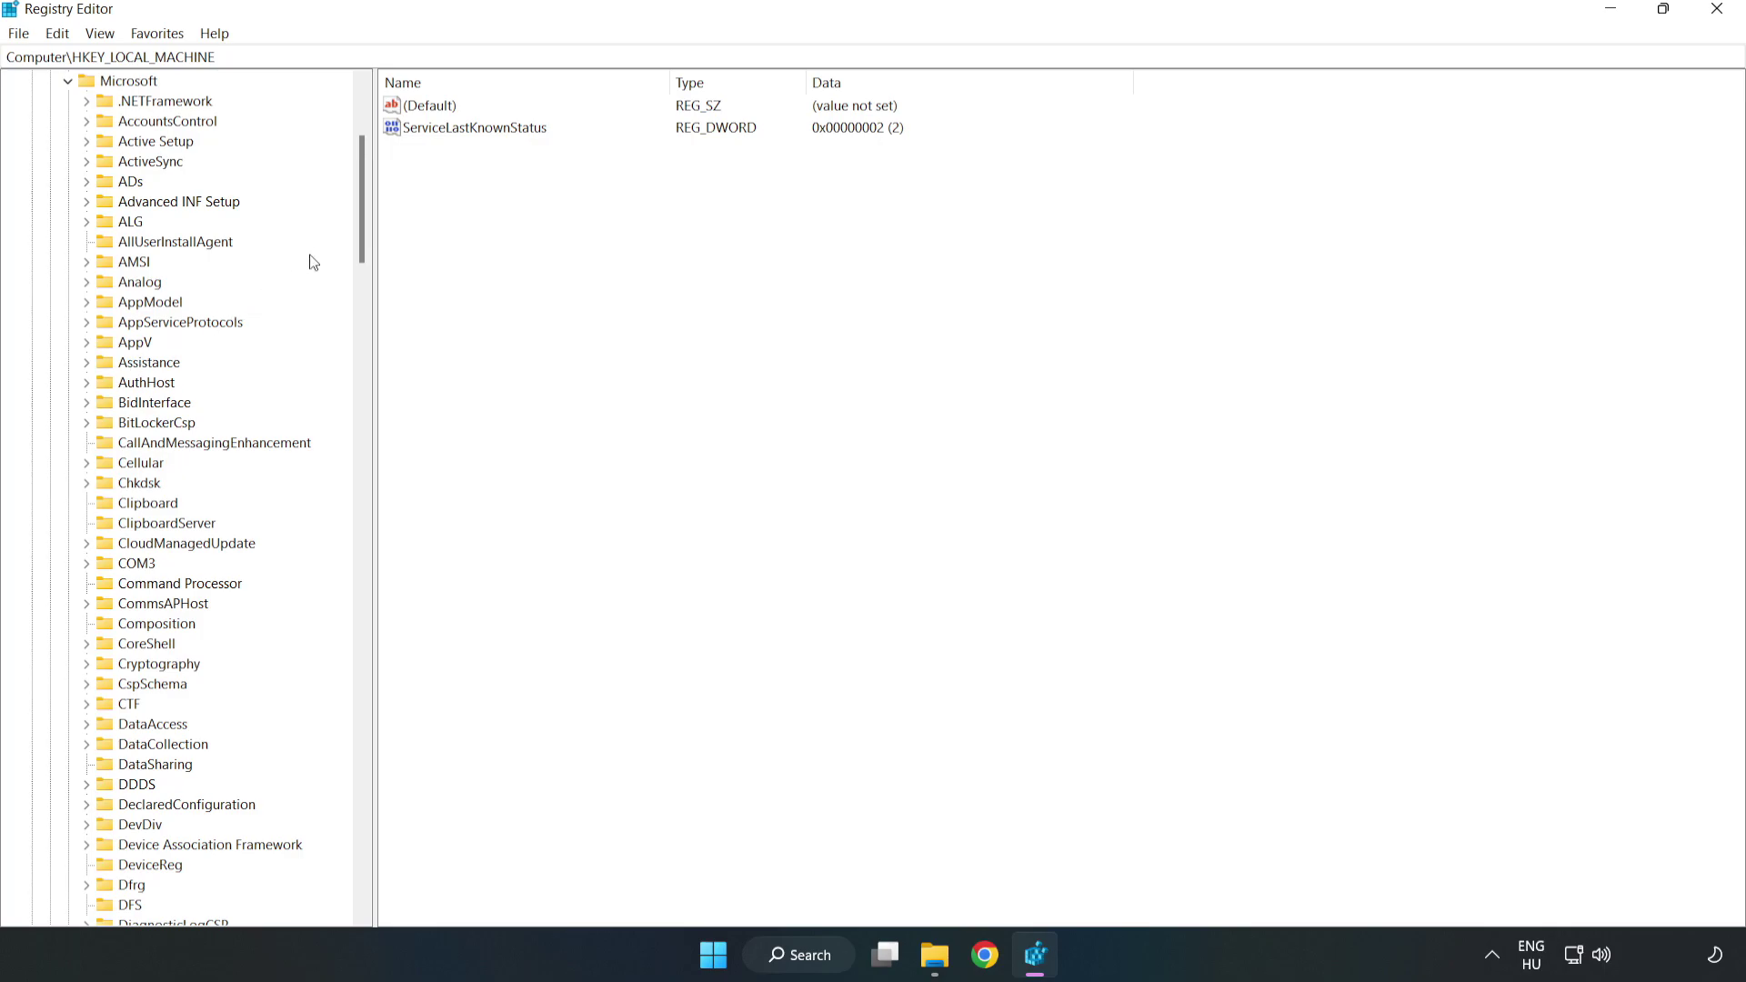
left_click_drag(358, 232, 269, 570)
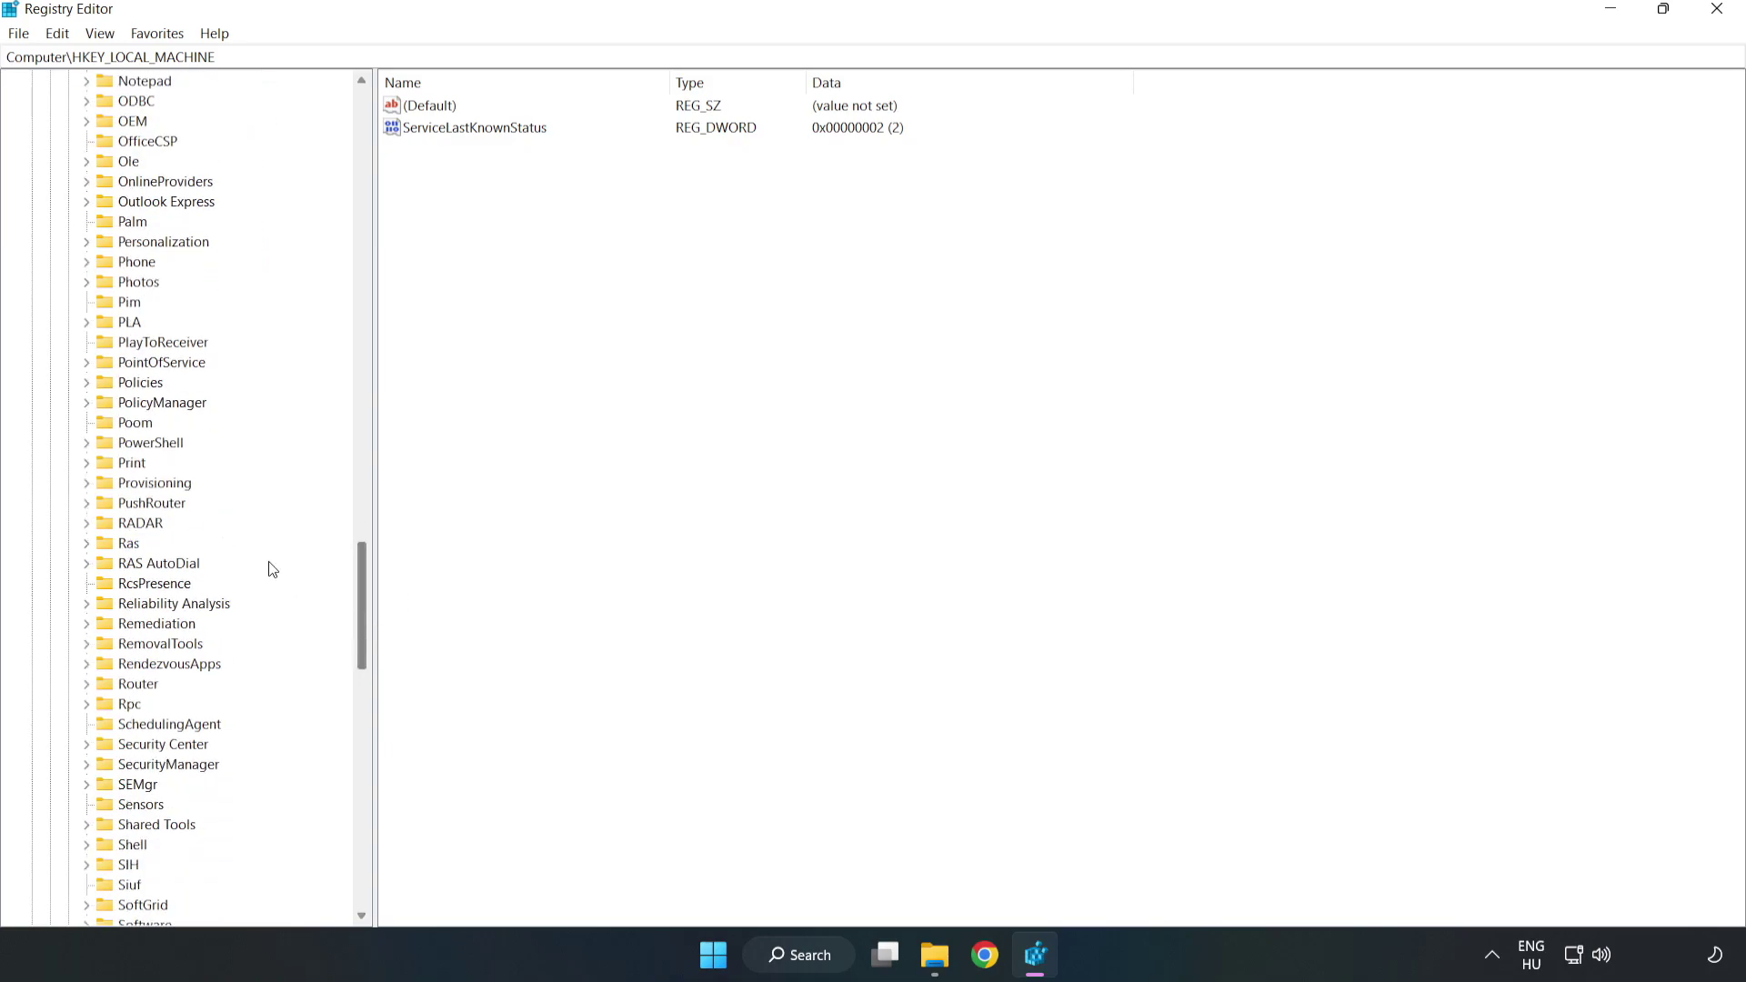
left_click(87, 403)
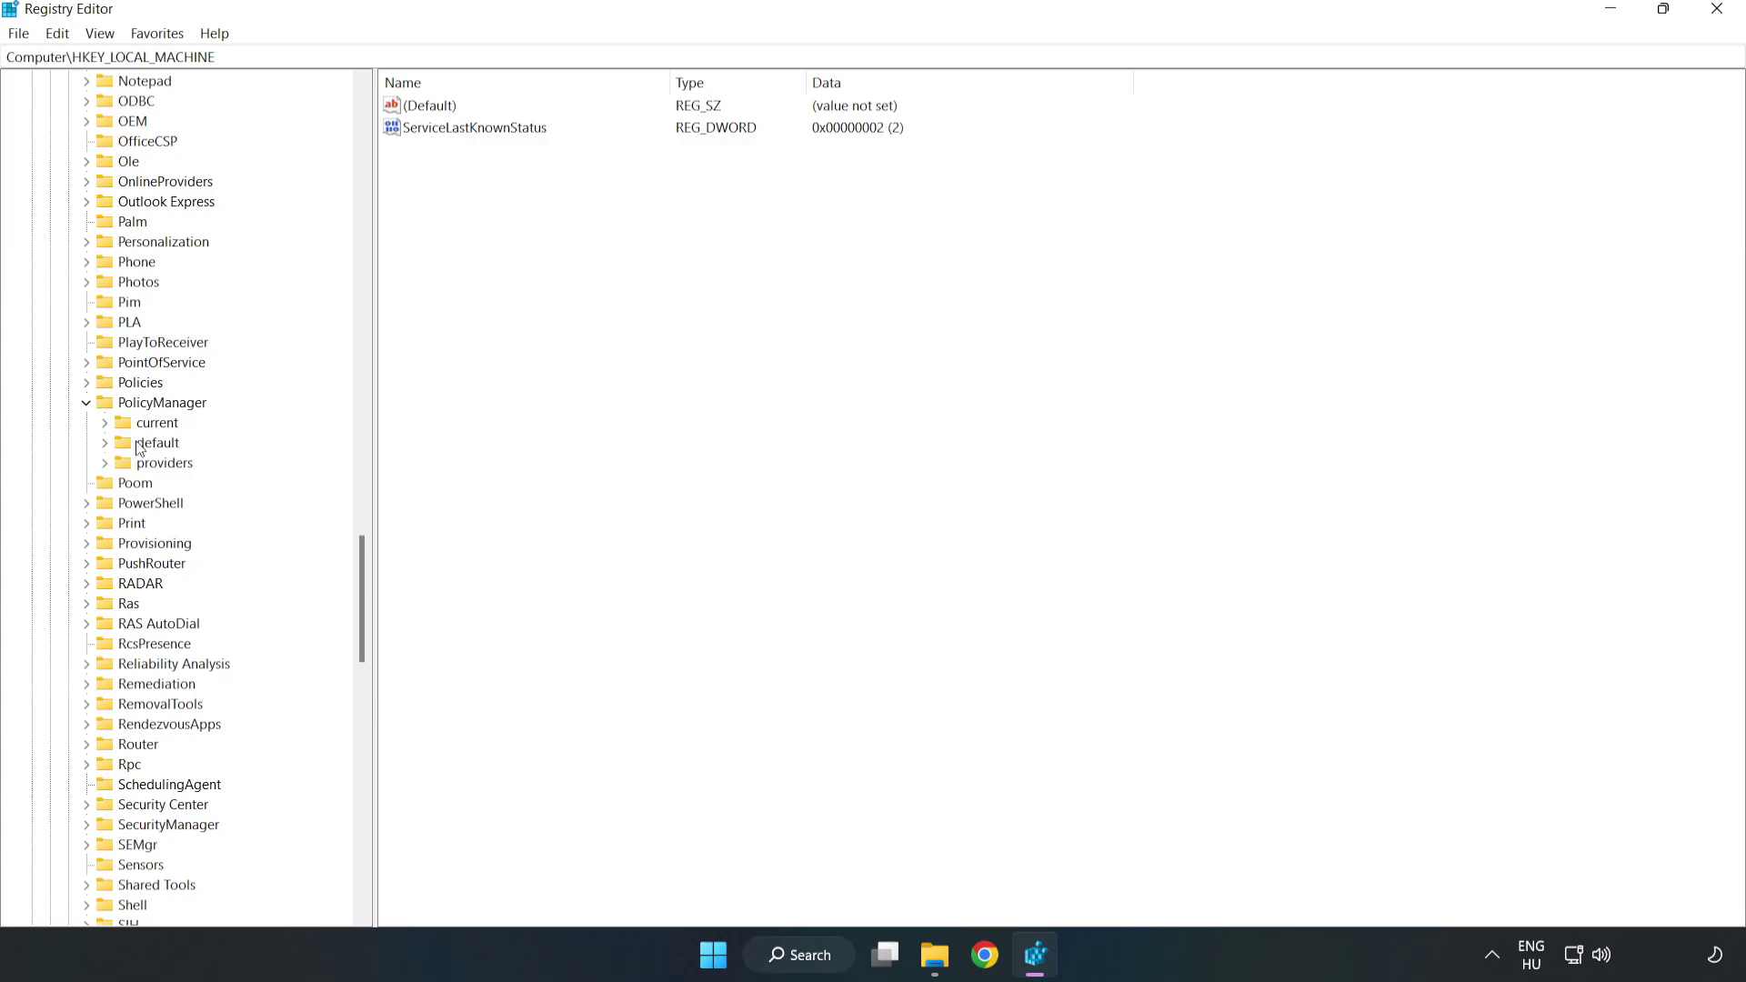
left_click(105, 444)
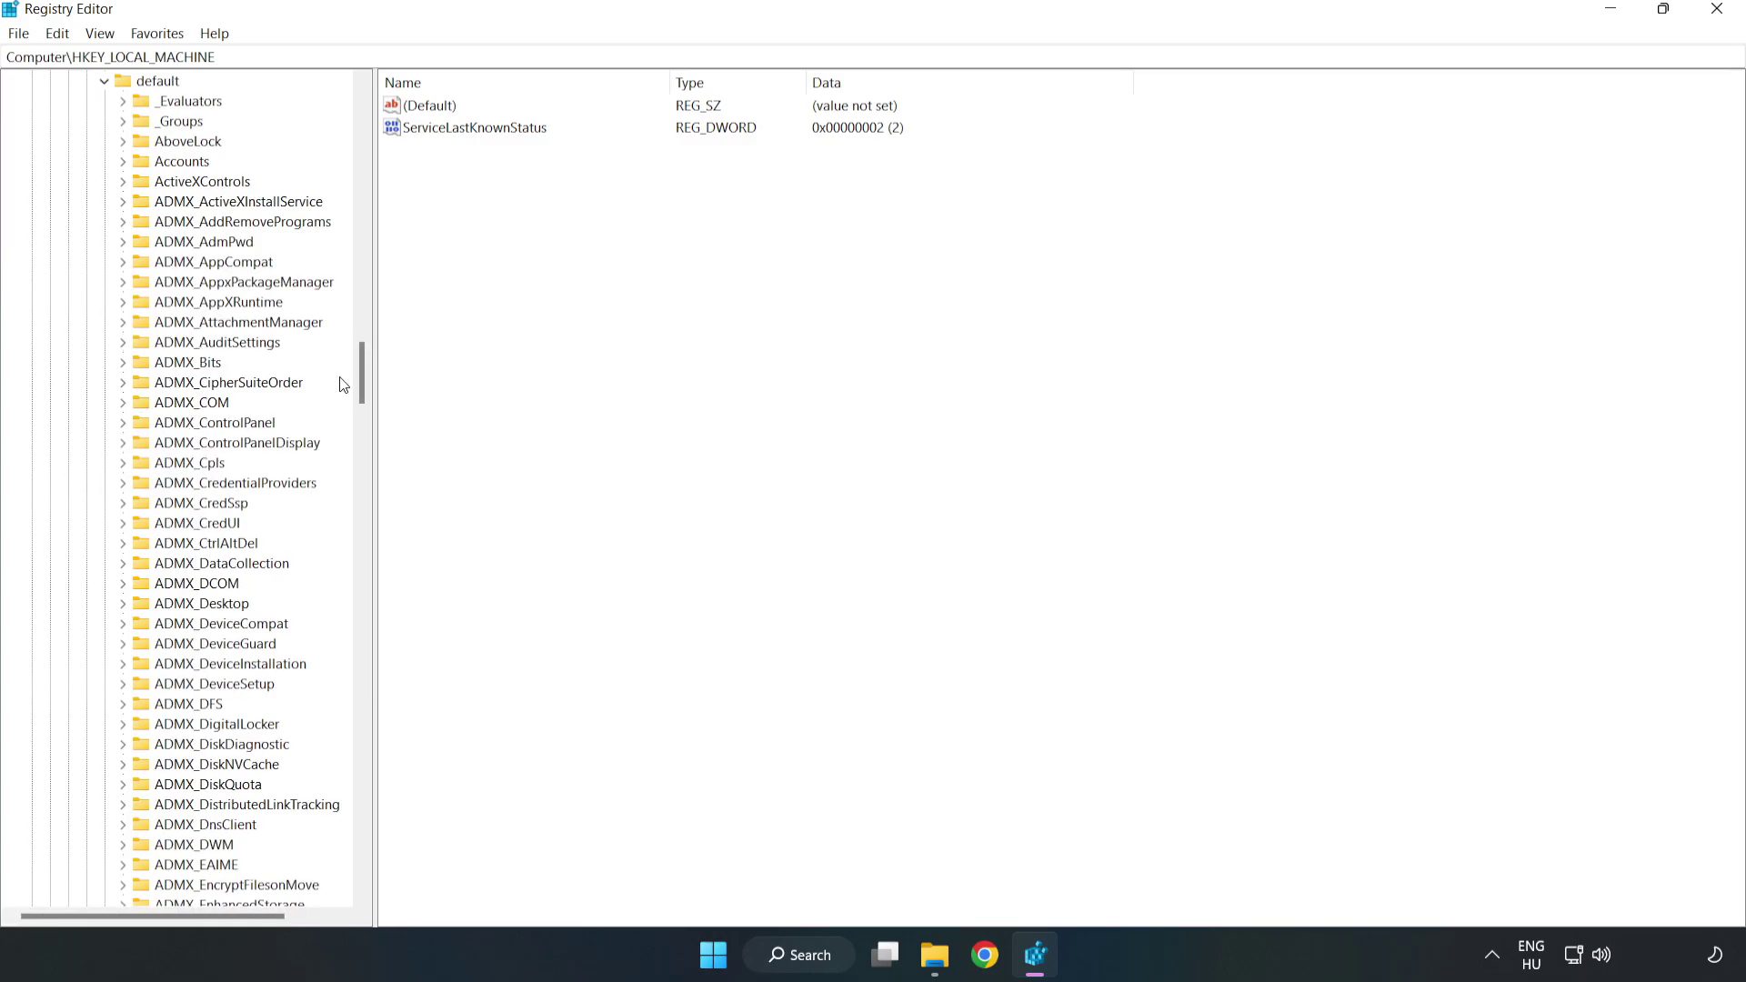
left_click_drag(362, 373, 355, 584)
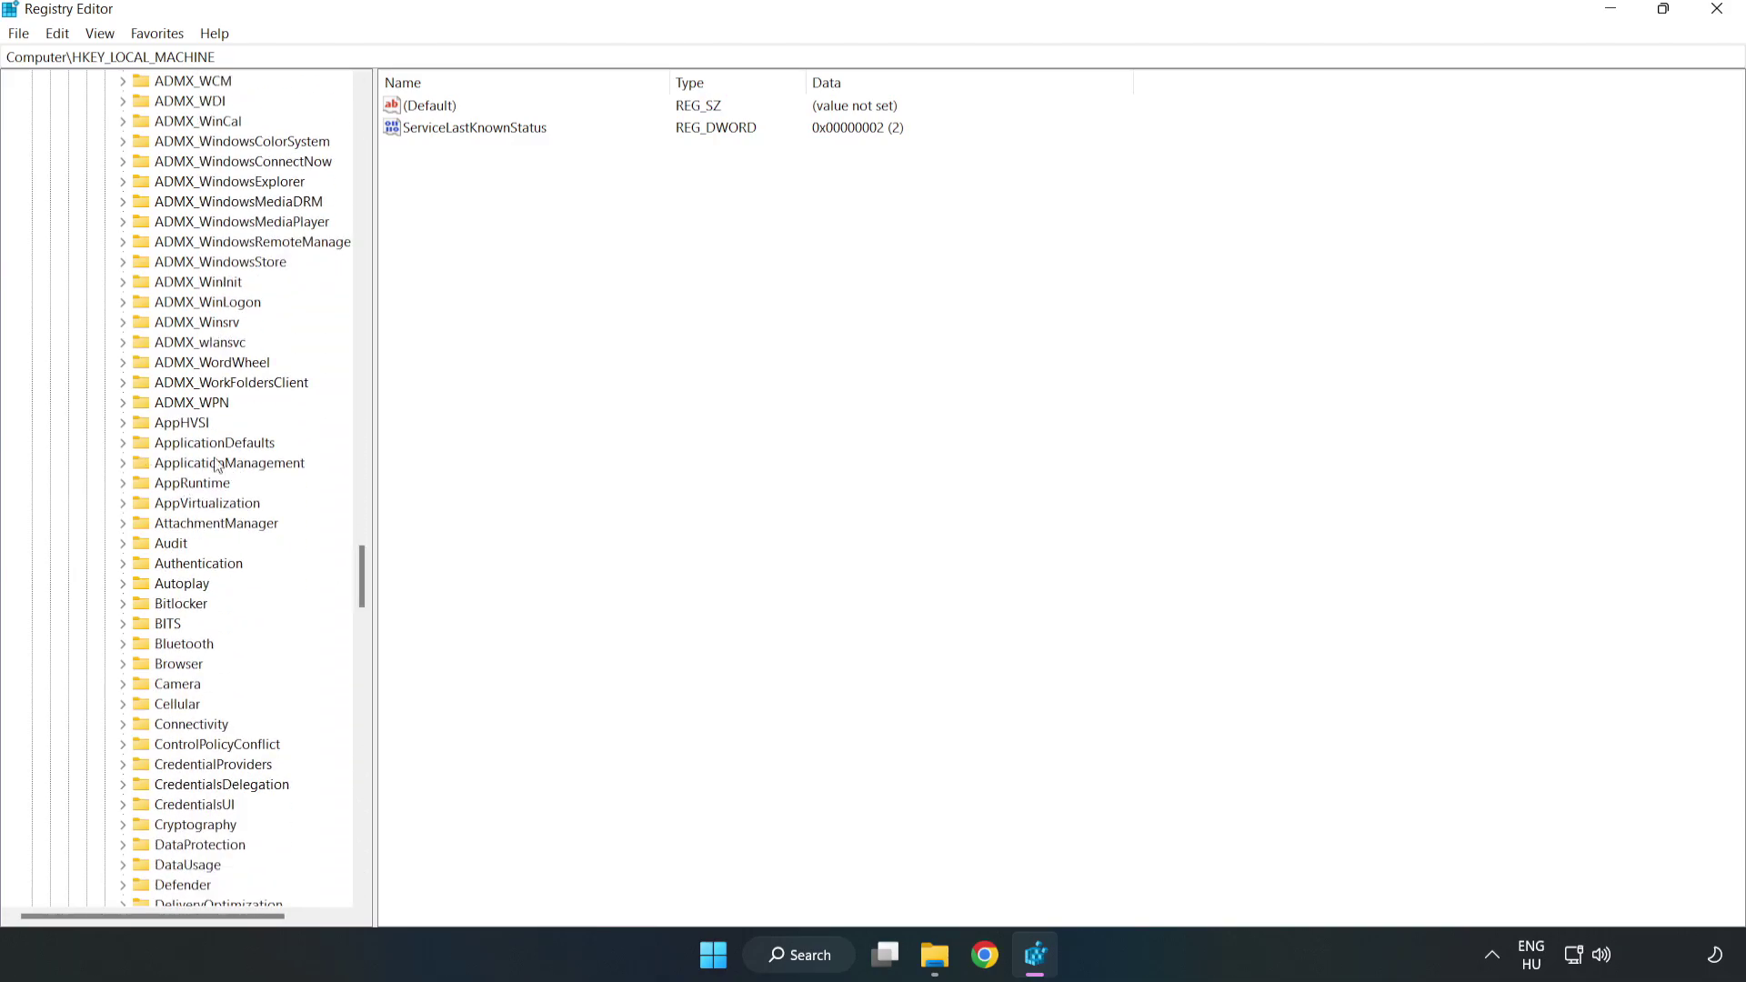
left_click(124, 463)
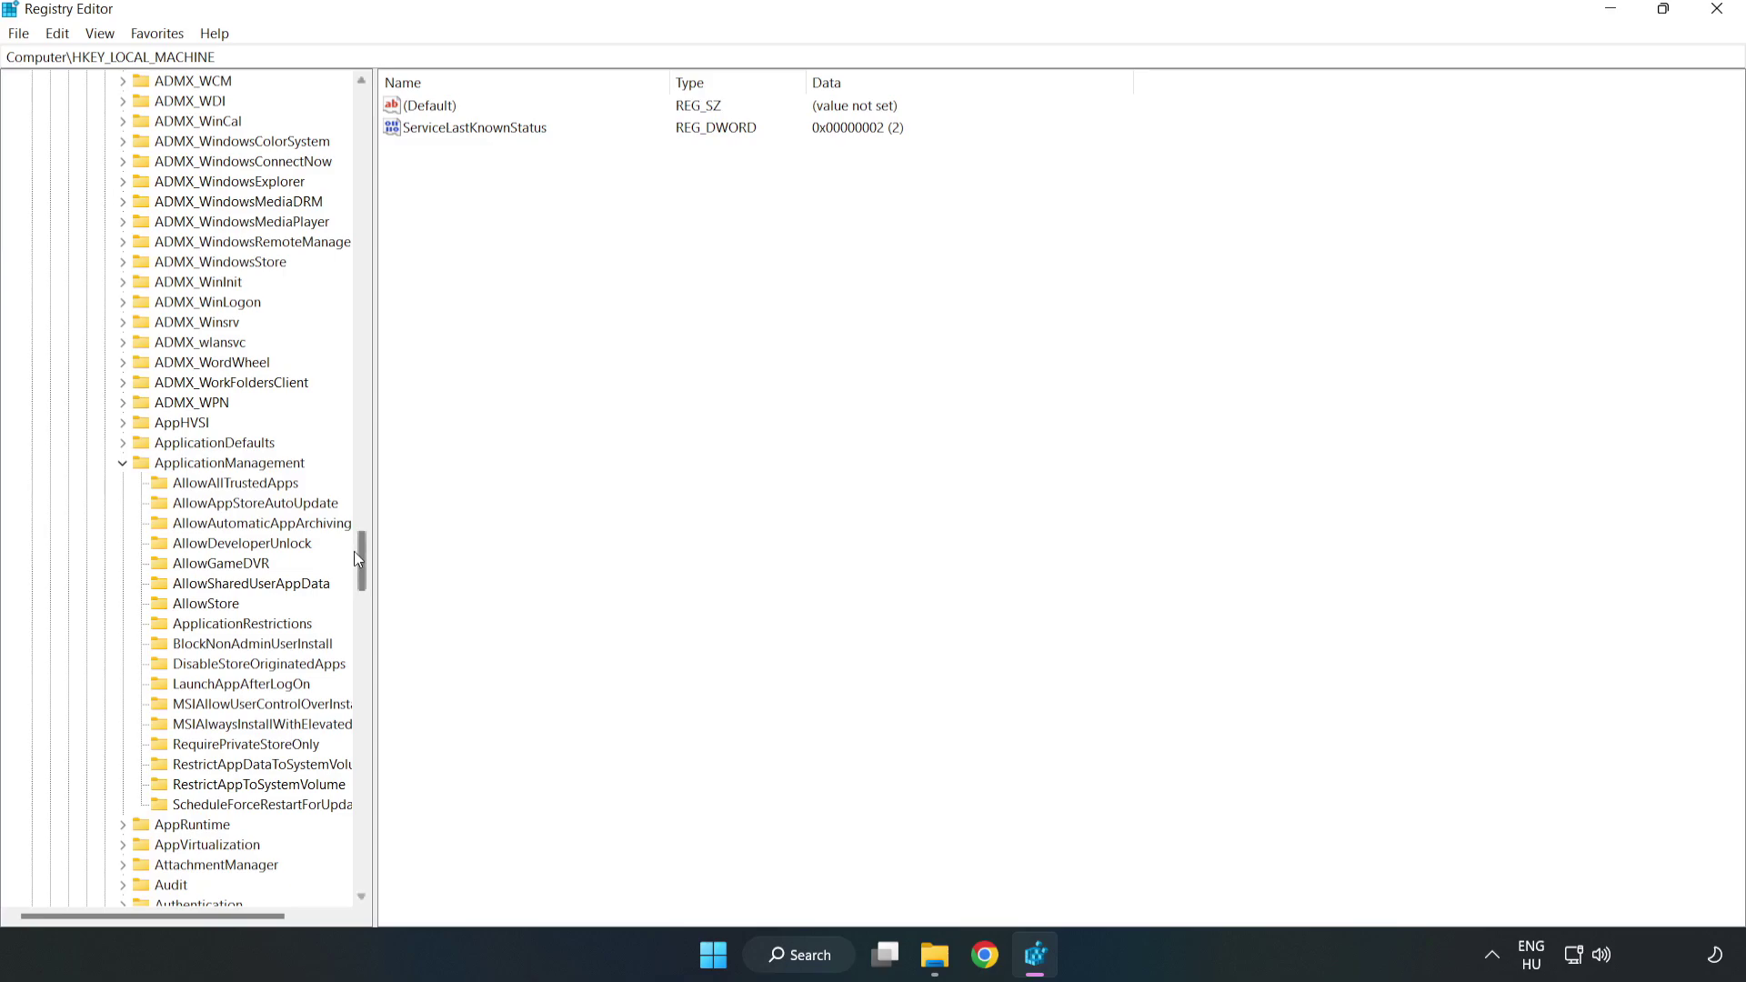
left_click(204, 564)
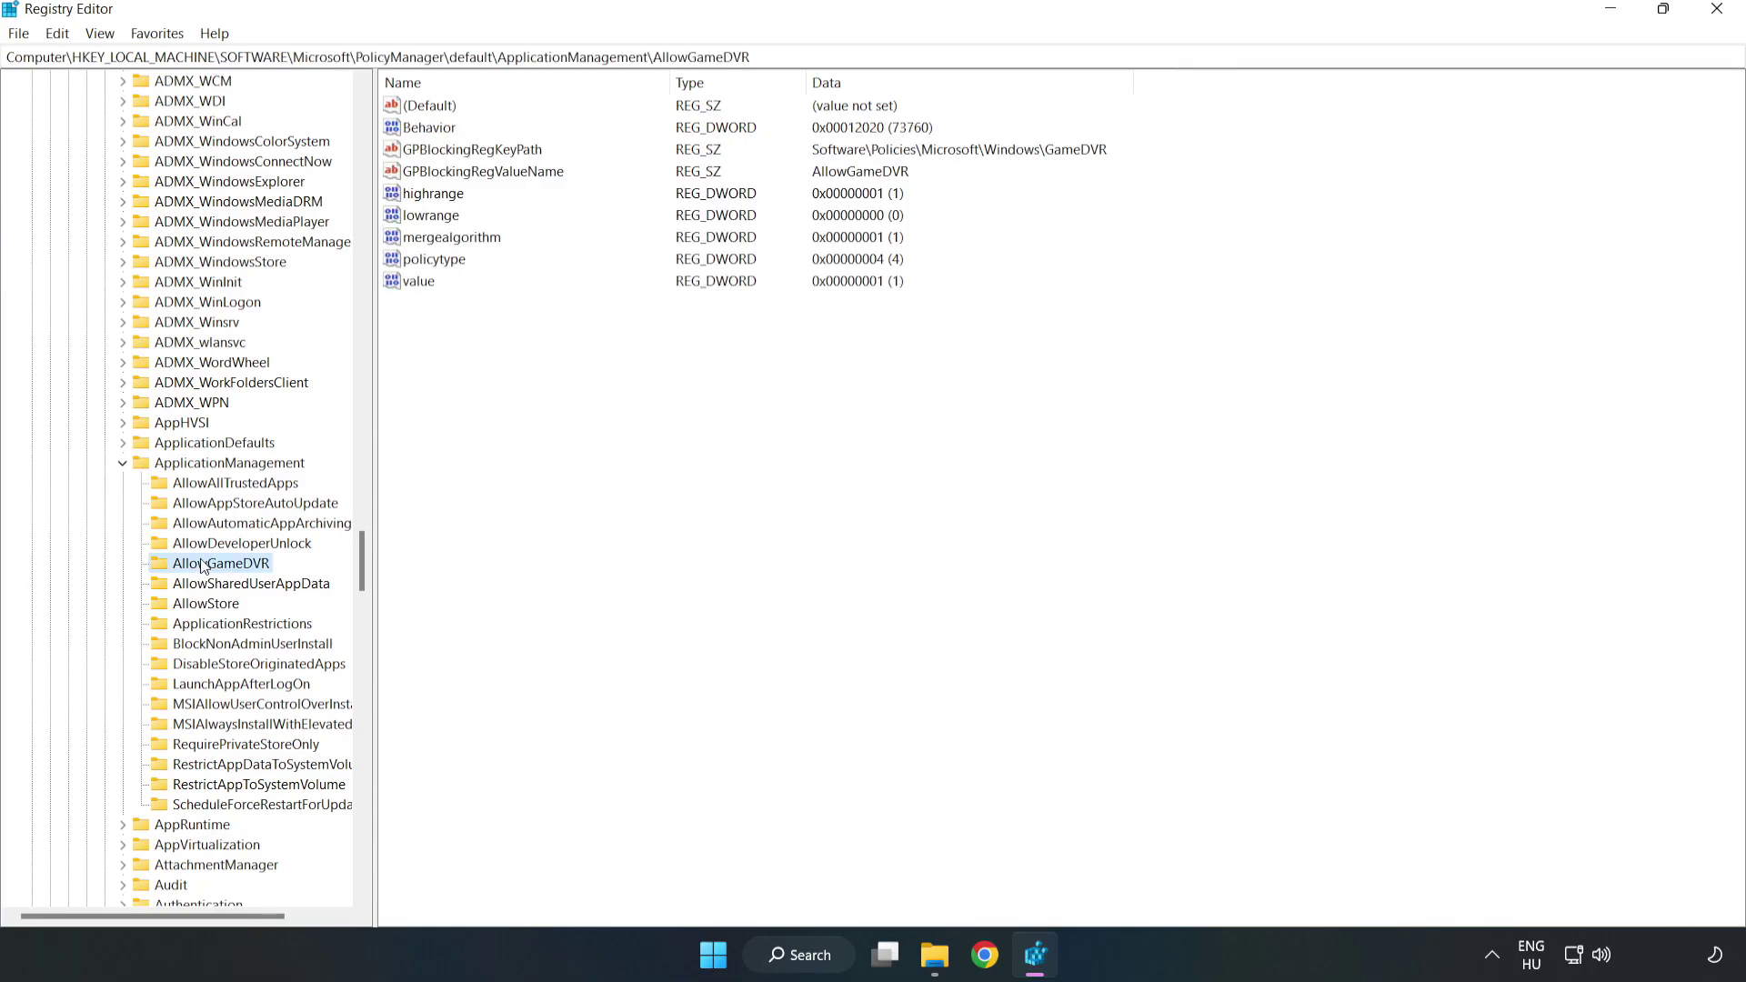
- Change AllowGameDVR's 'value' entry from 1 to 0, then close Registry Editor
left_click(408, 281)
right_click(430, 289)
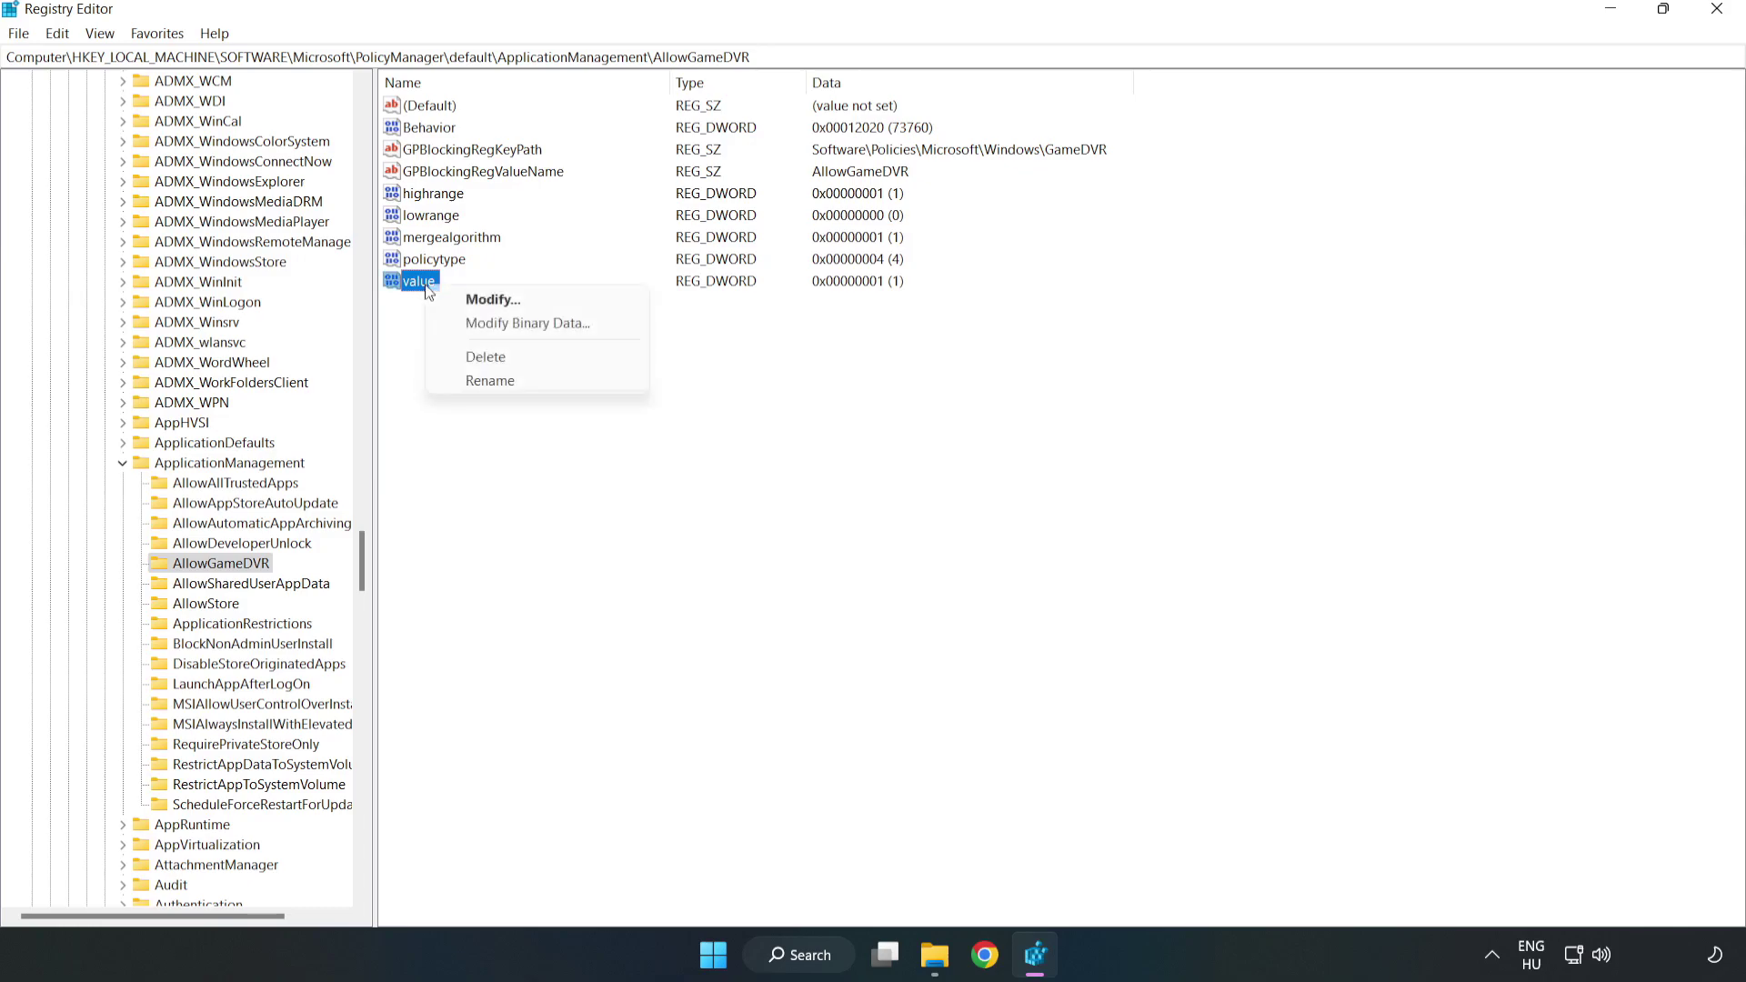
left_click(503, 302)
left_click_drag(318, 100, 888, 363)
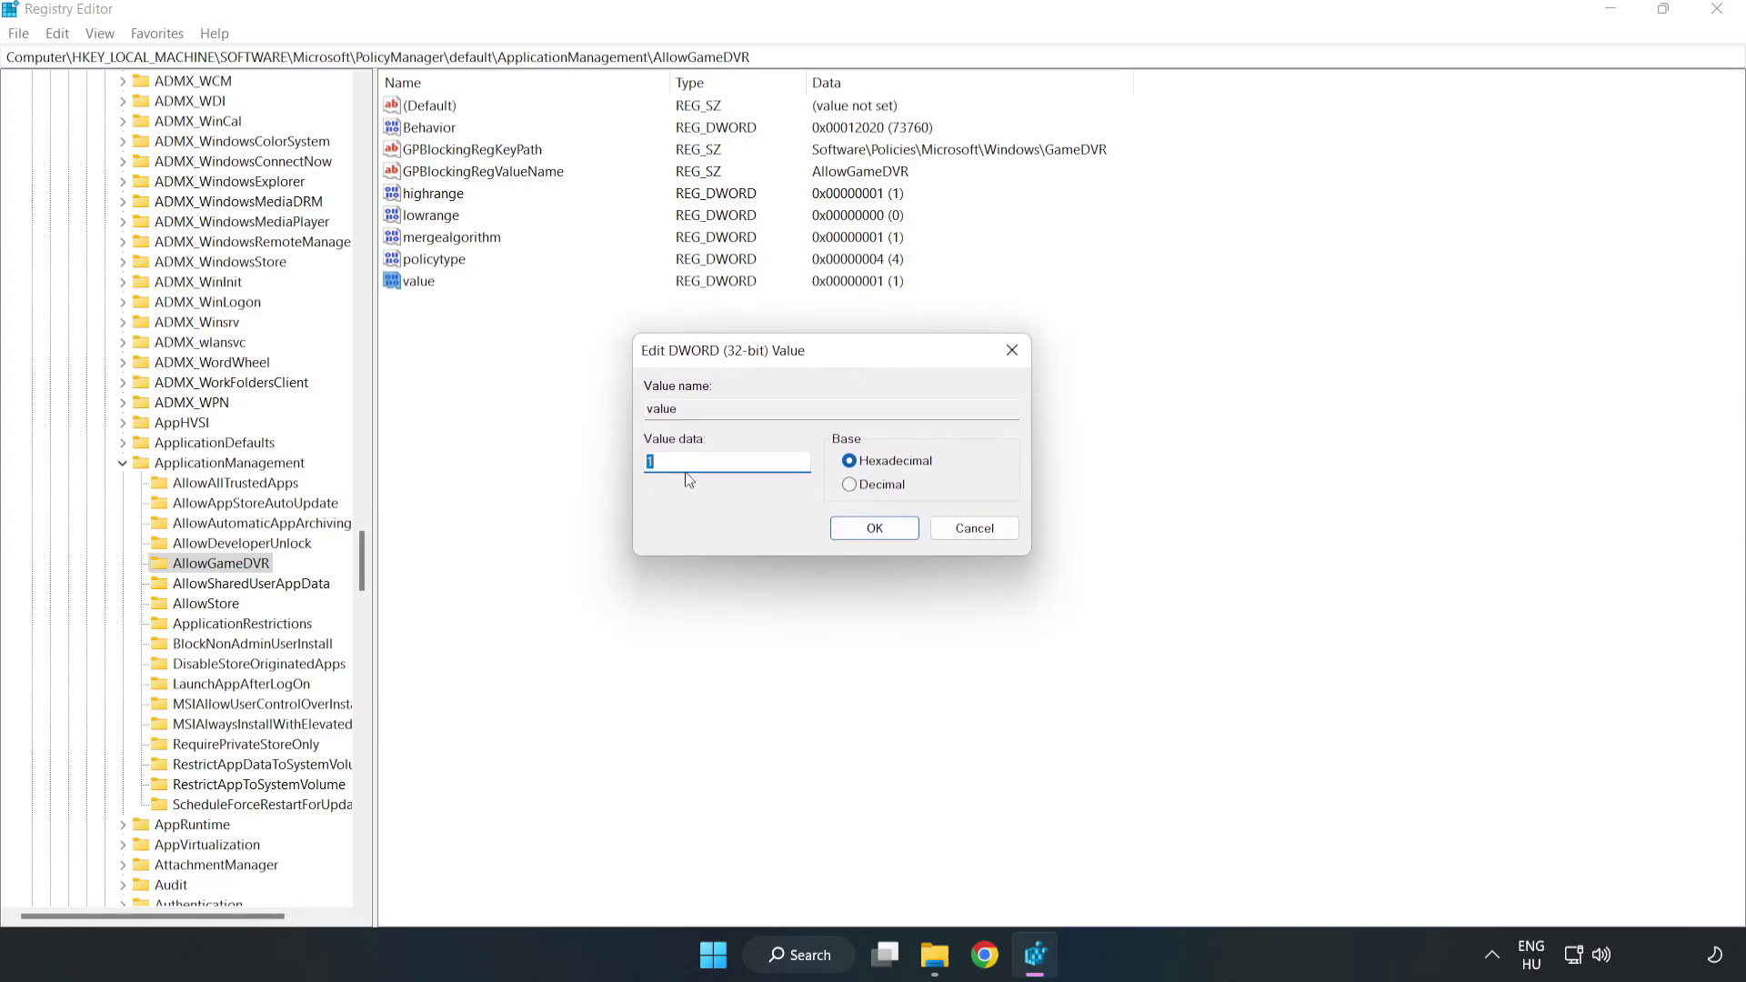
key("BackSpace")
type("0")
left_click(880, 529)
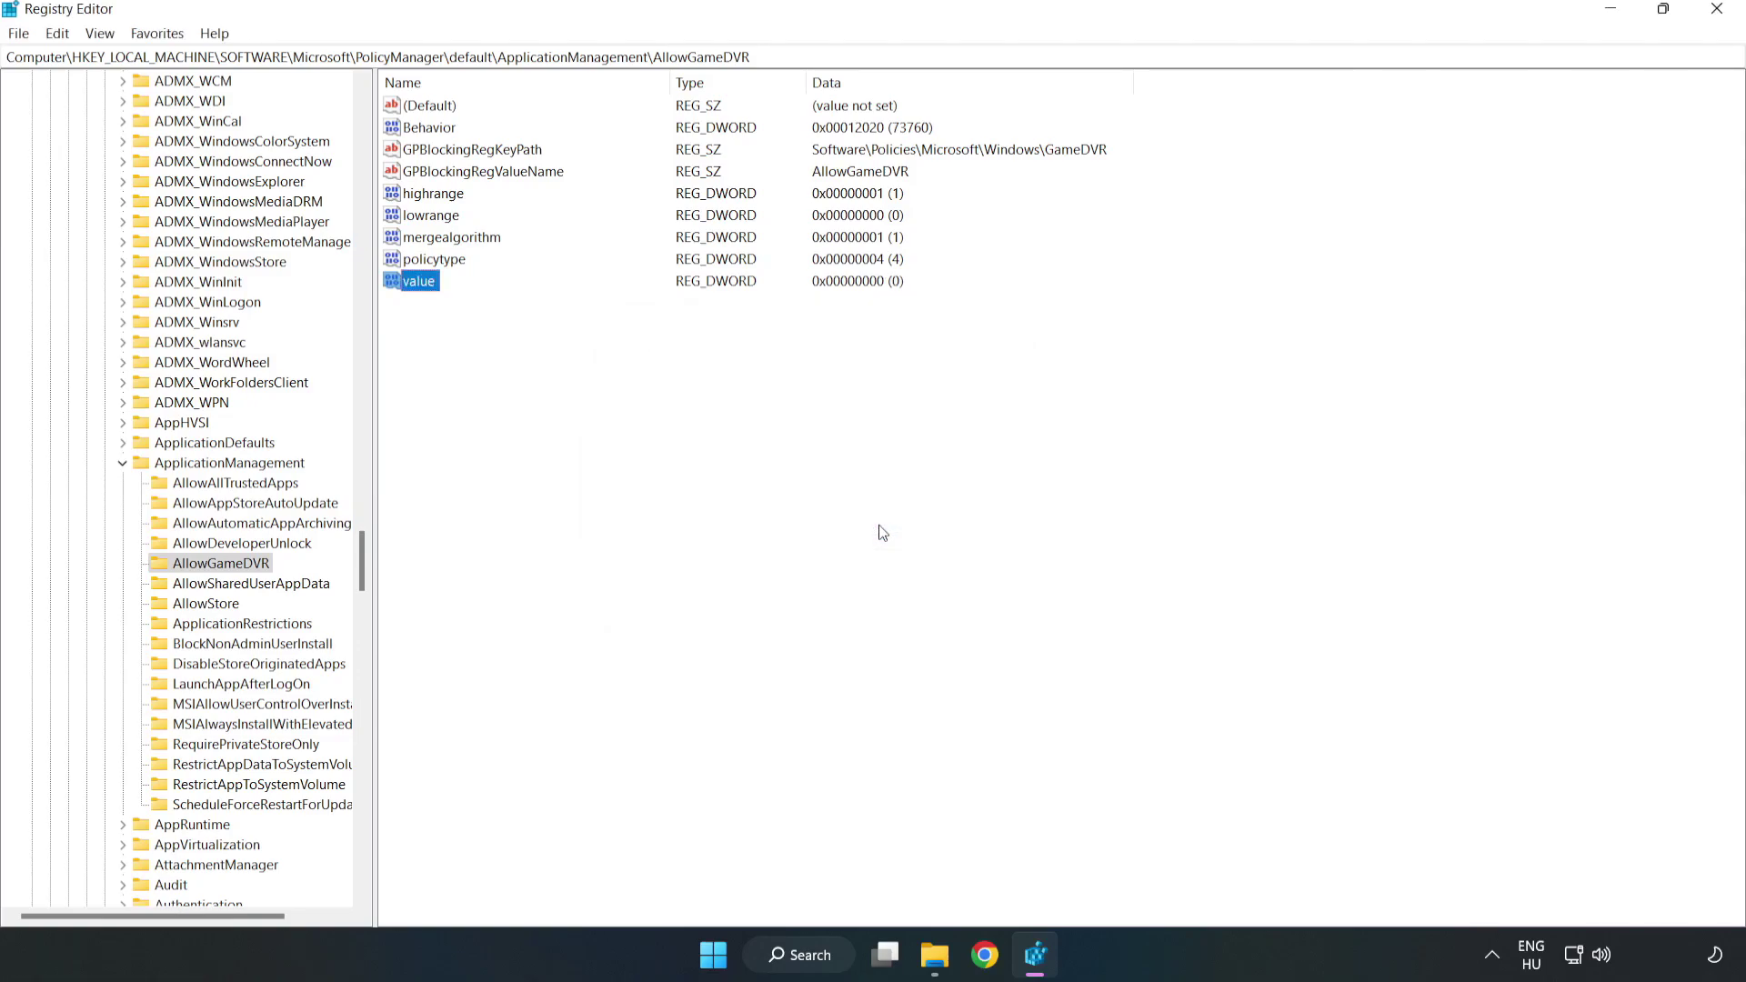
left_click(1717, 15)
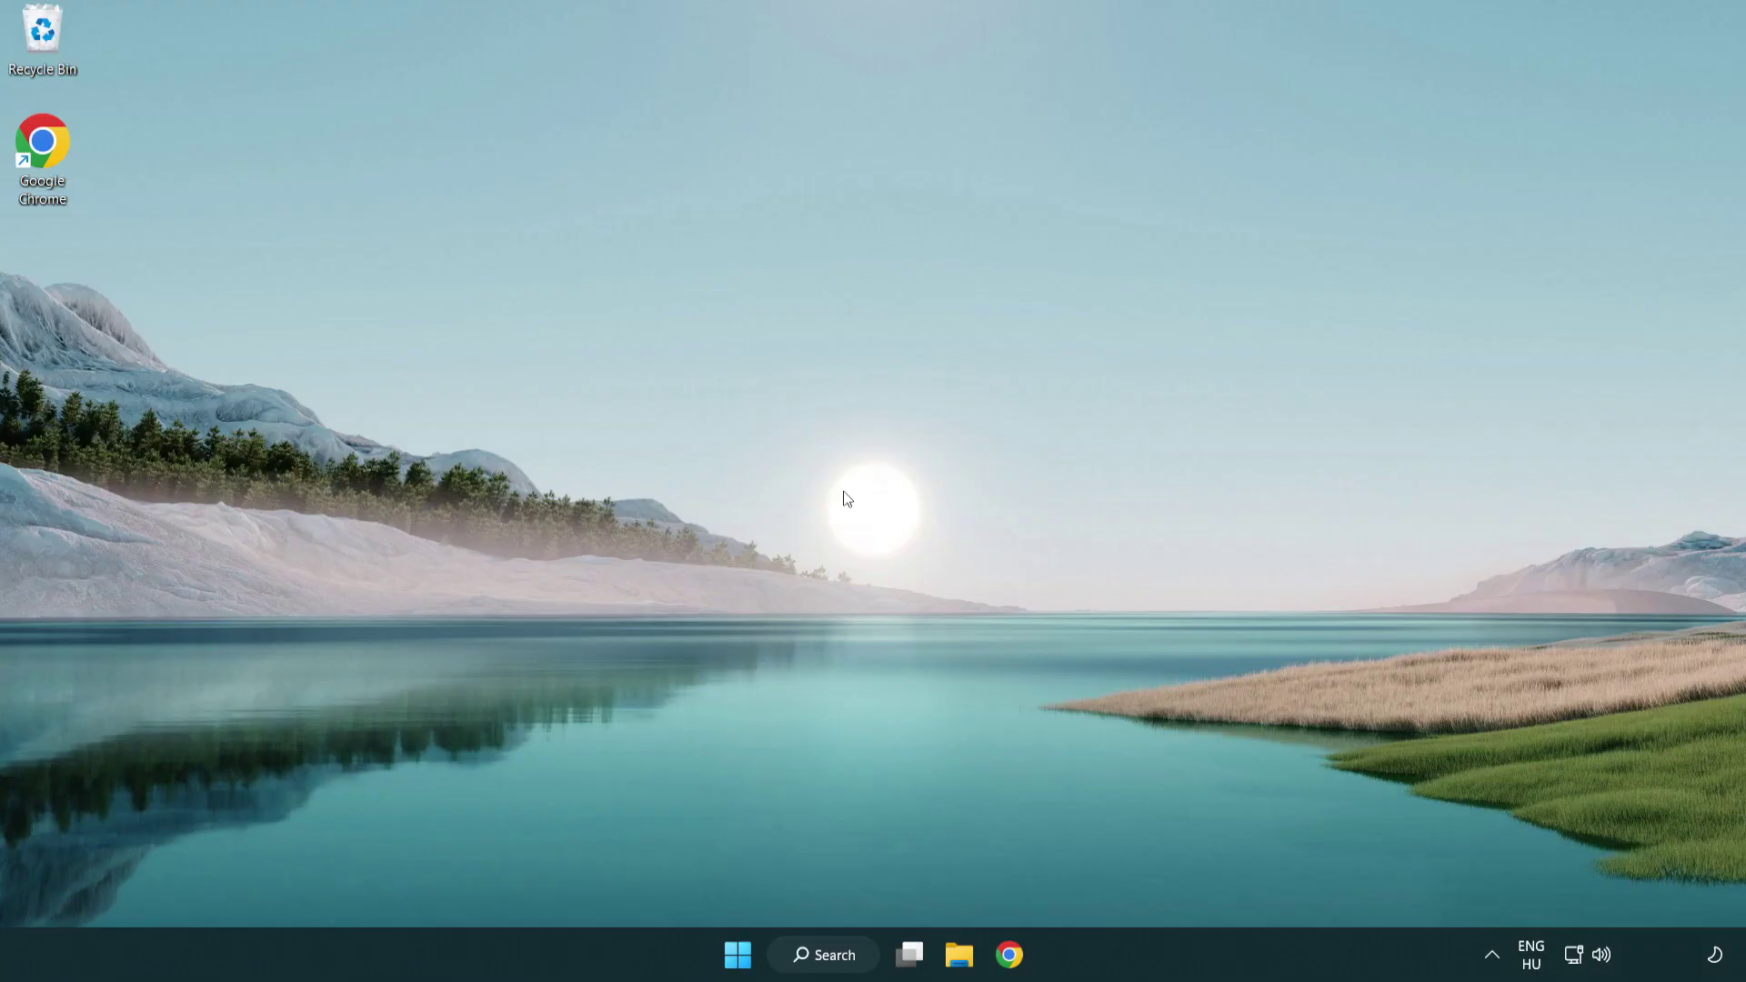
- In Chrome, download the DirectX End-User Runtime Web Installer
left_click(1011, 956)
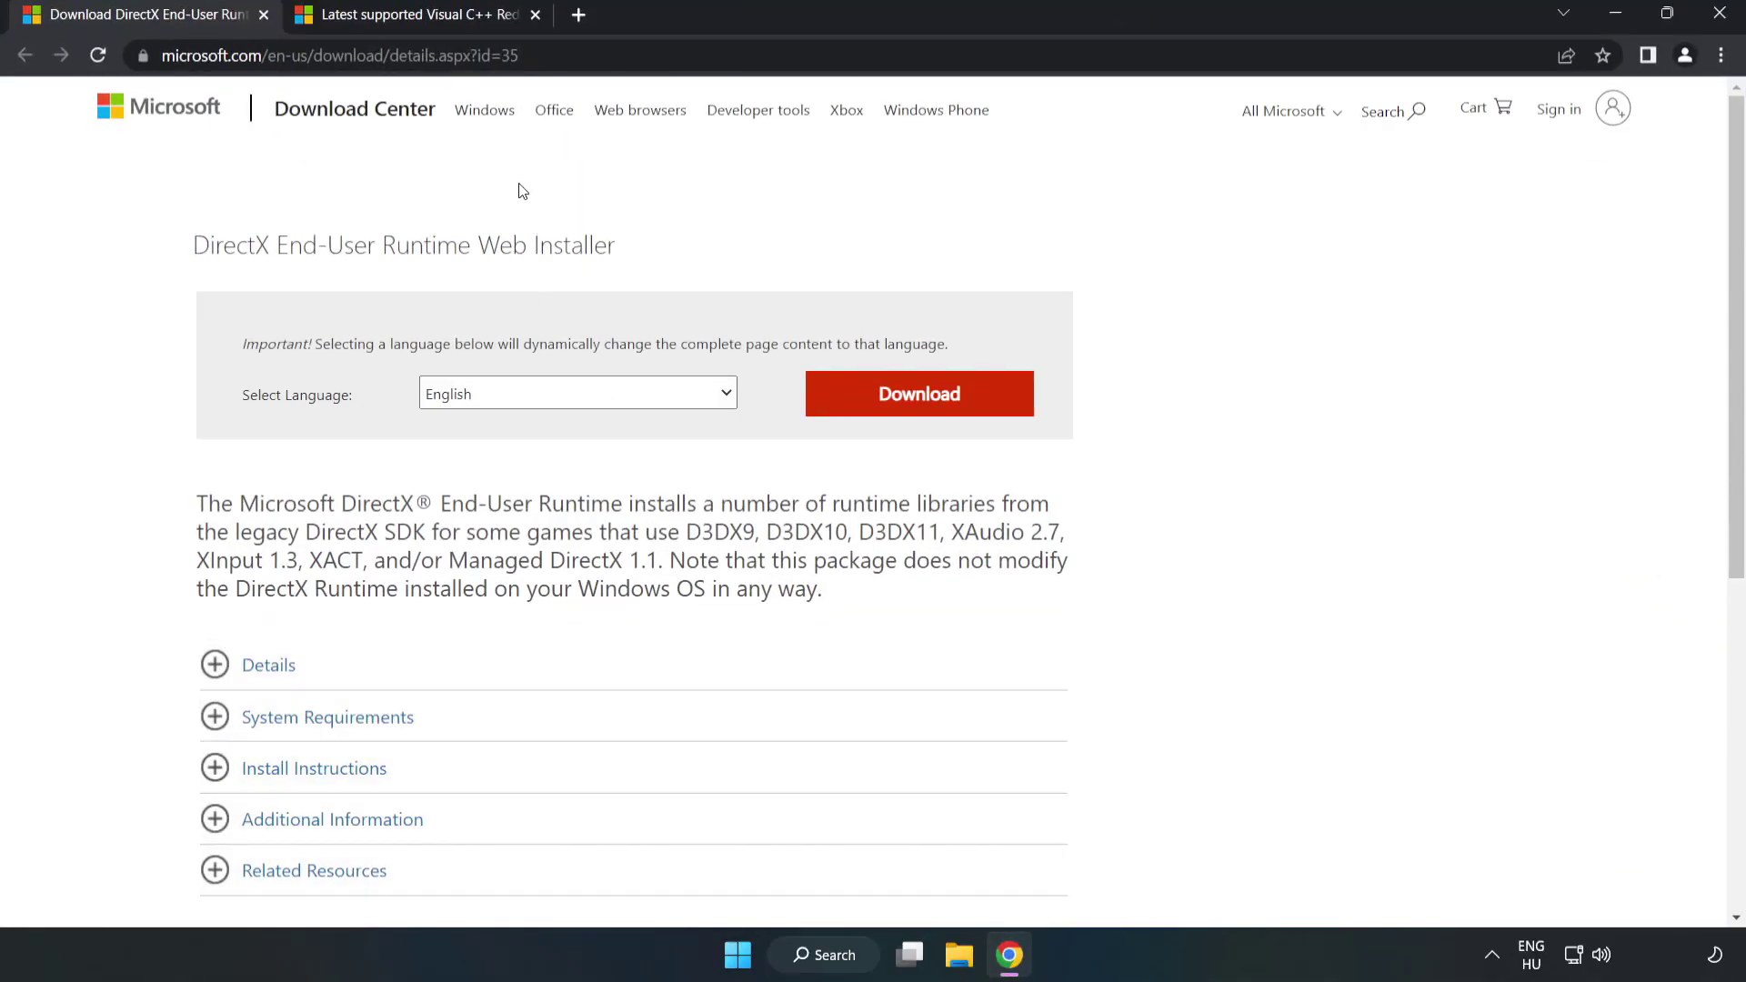
left_click_drag(436, 56, 575, 51)
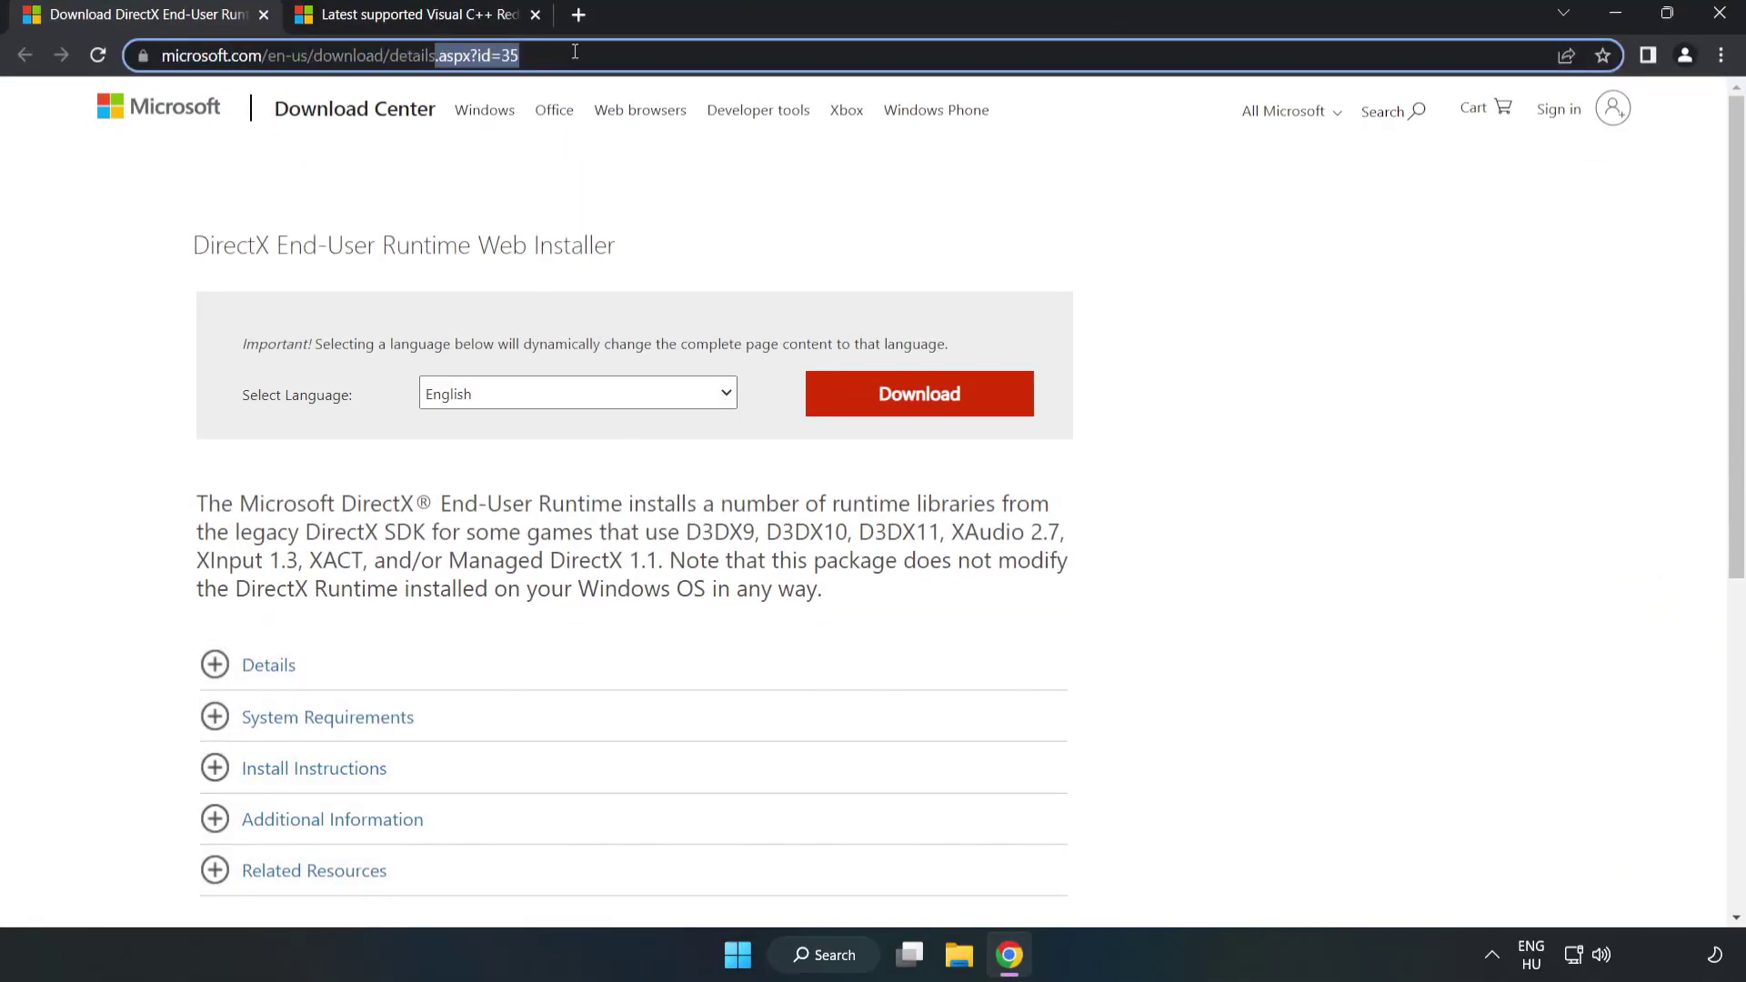
left_click(709, 215)
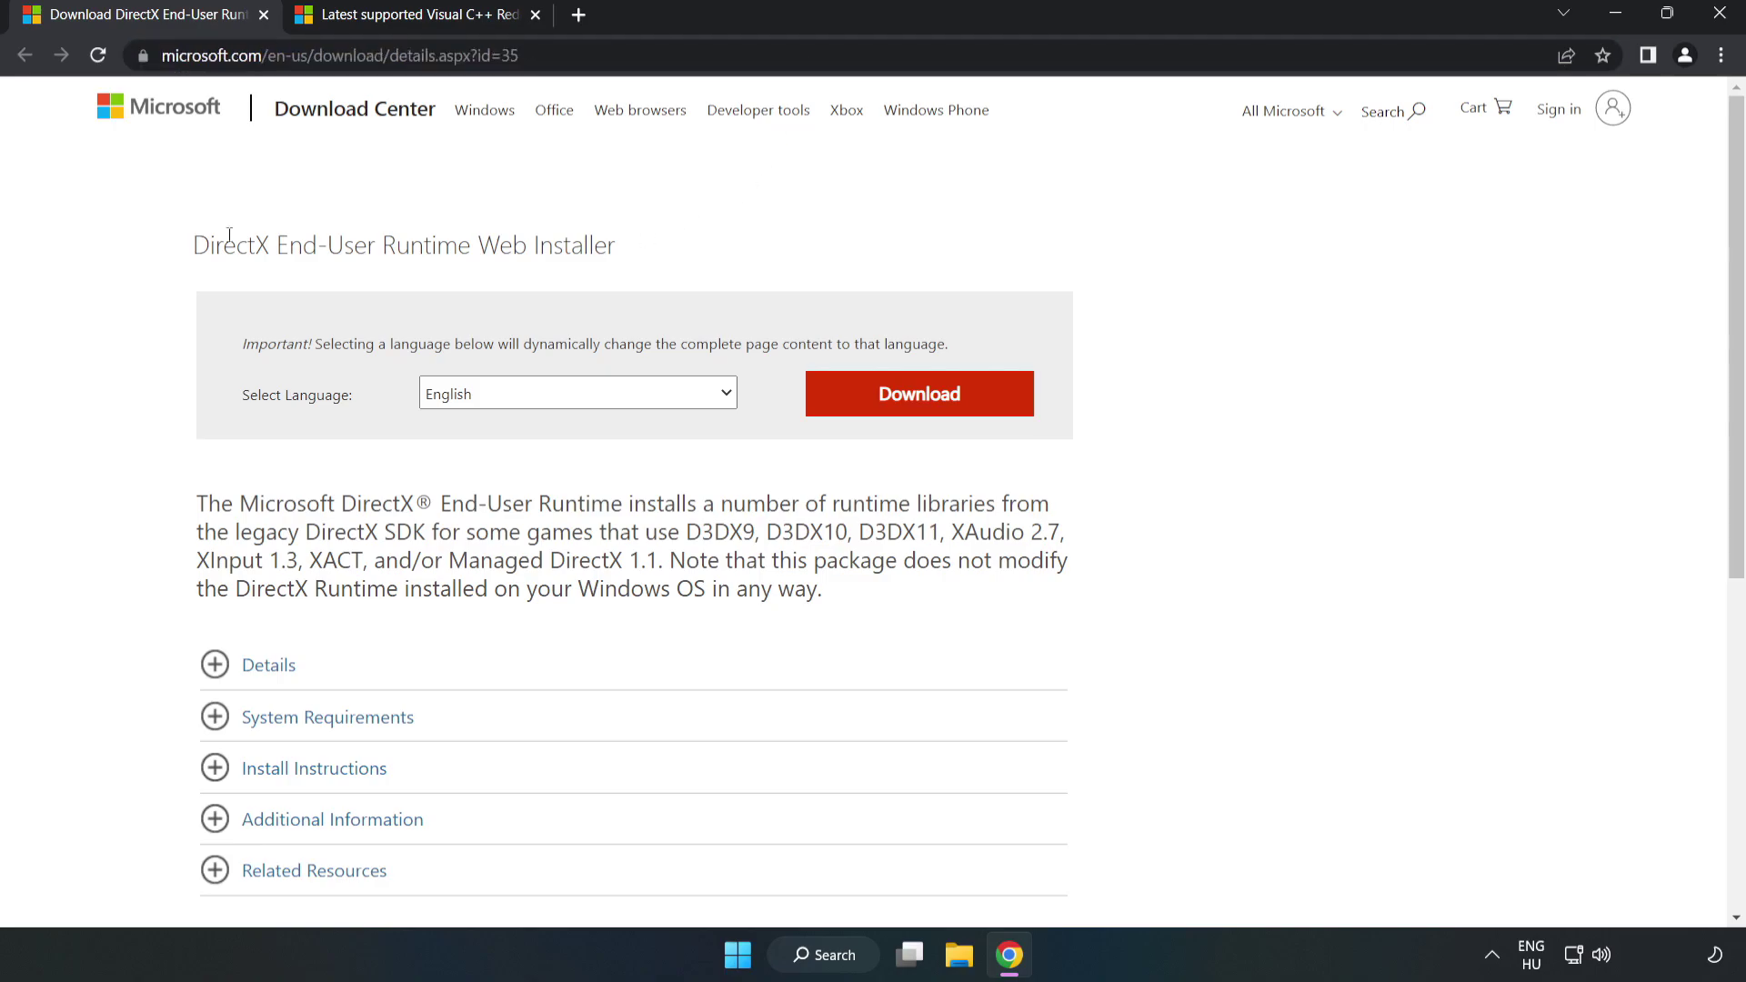
left_click(931, 414)
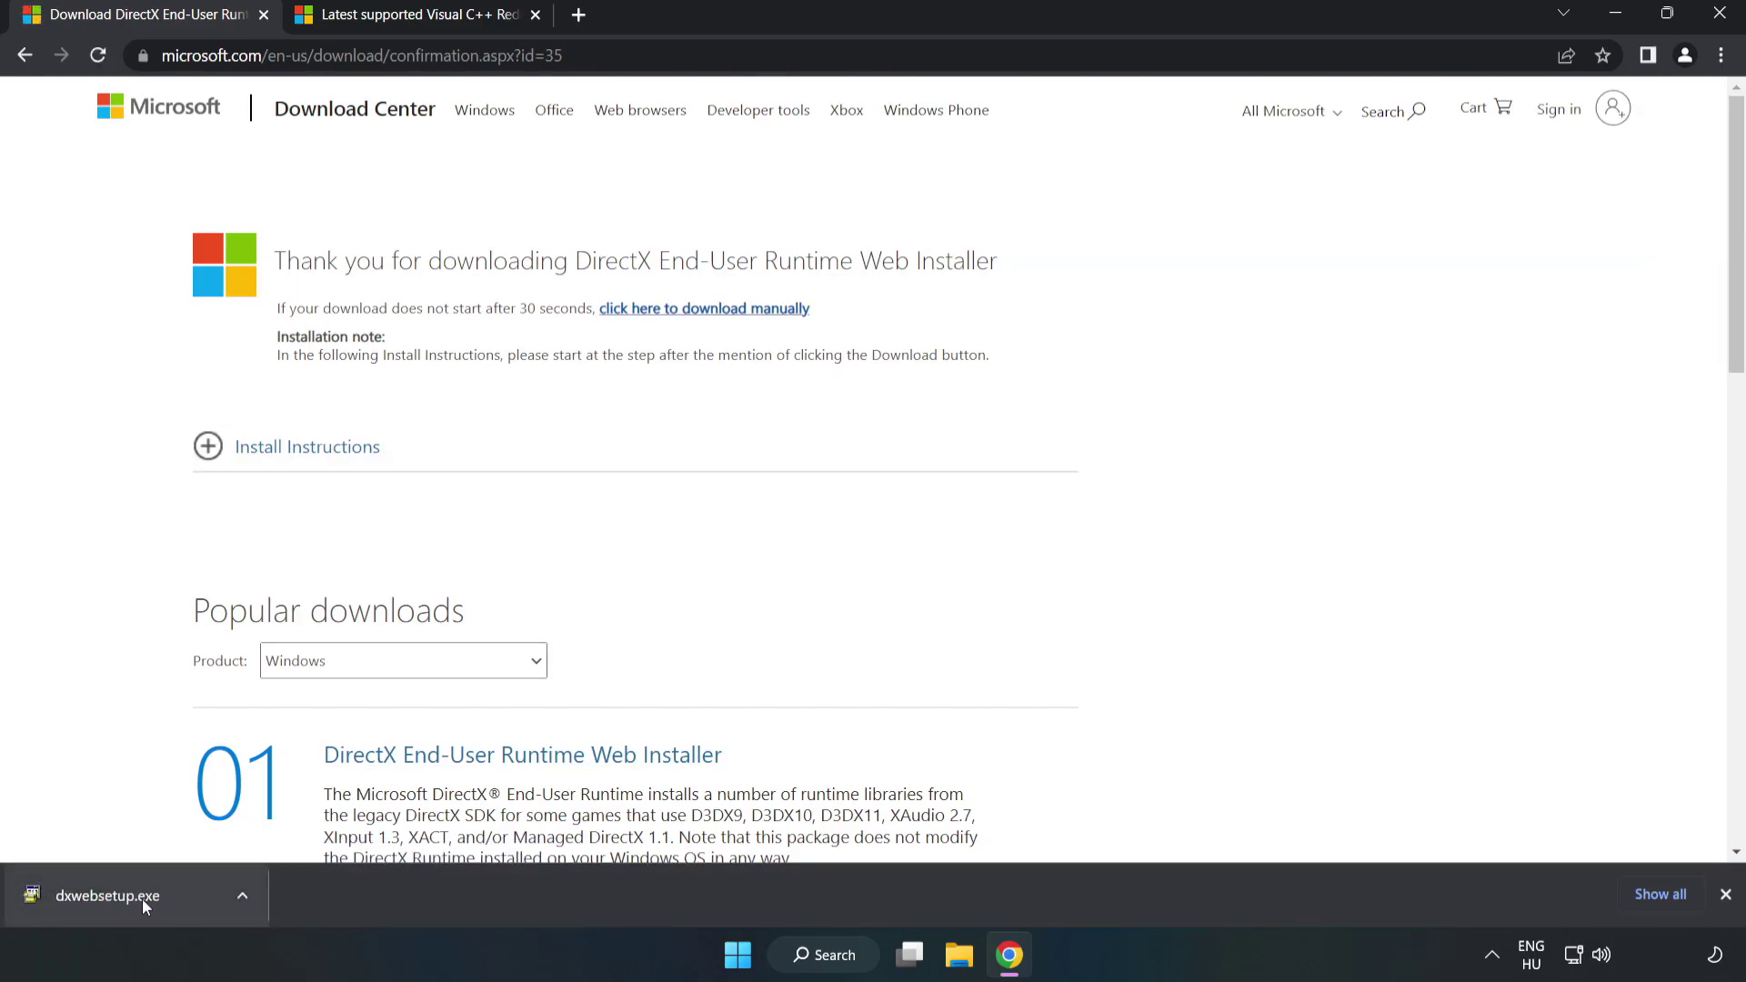
- Run dxwebsetup.exe and centre the DirectX setup window on screen
left_click(176, 900)
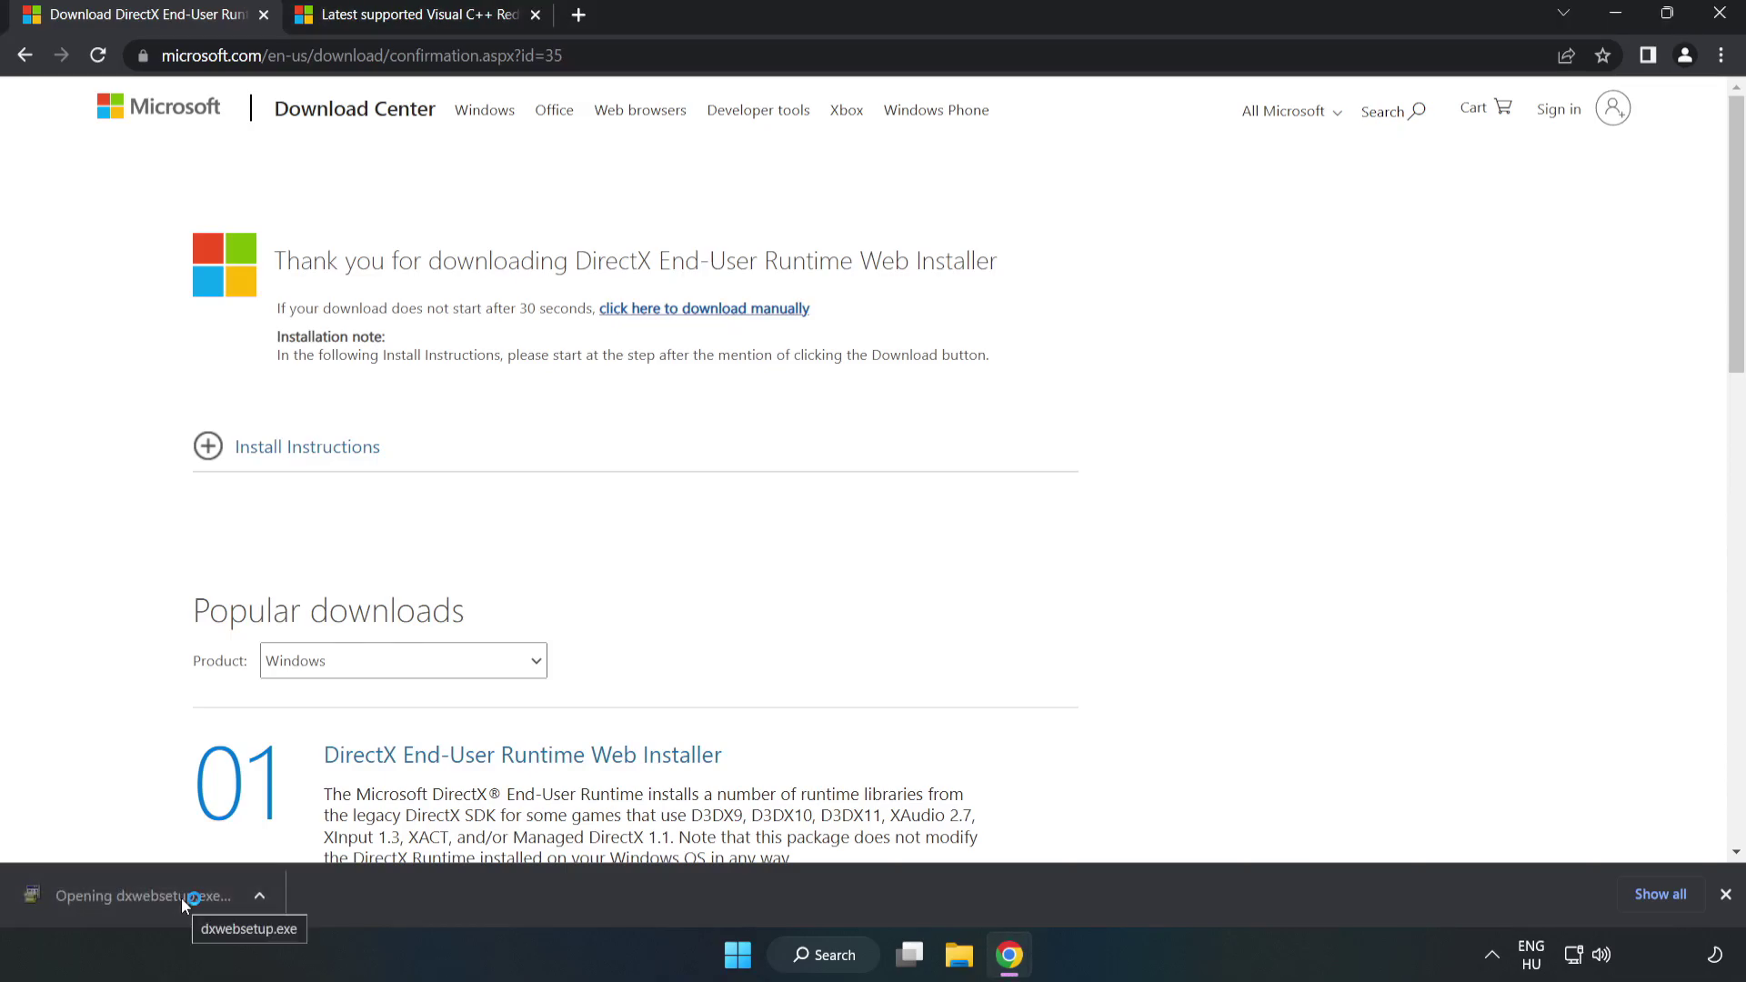
left_click_drag(400, 164, 864, 280)
left_click_drag(1124, 429, 1125, 510)
- Accept the DirectX license agreement and untick 'Install the Bing Bar'
left_click(801, 559)
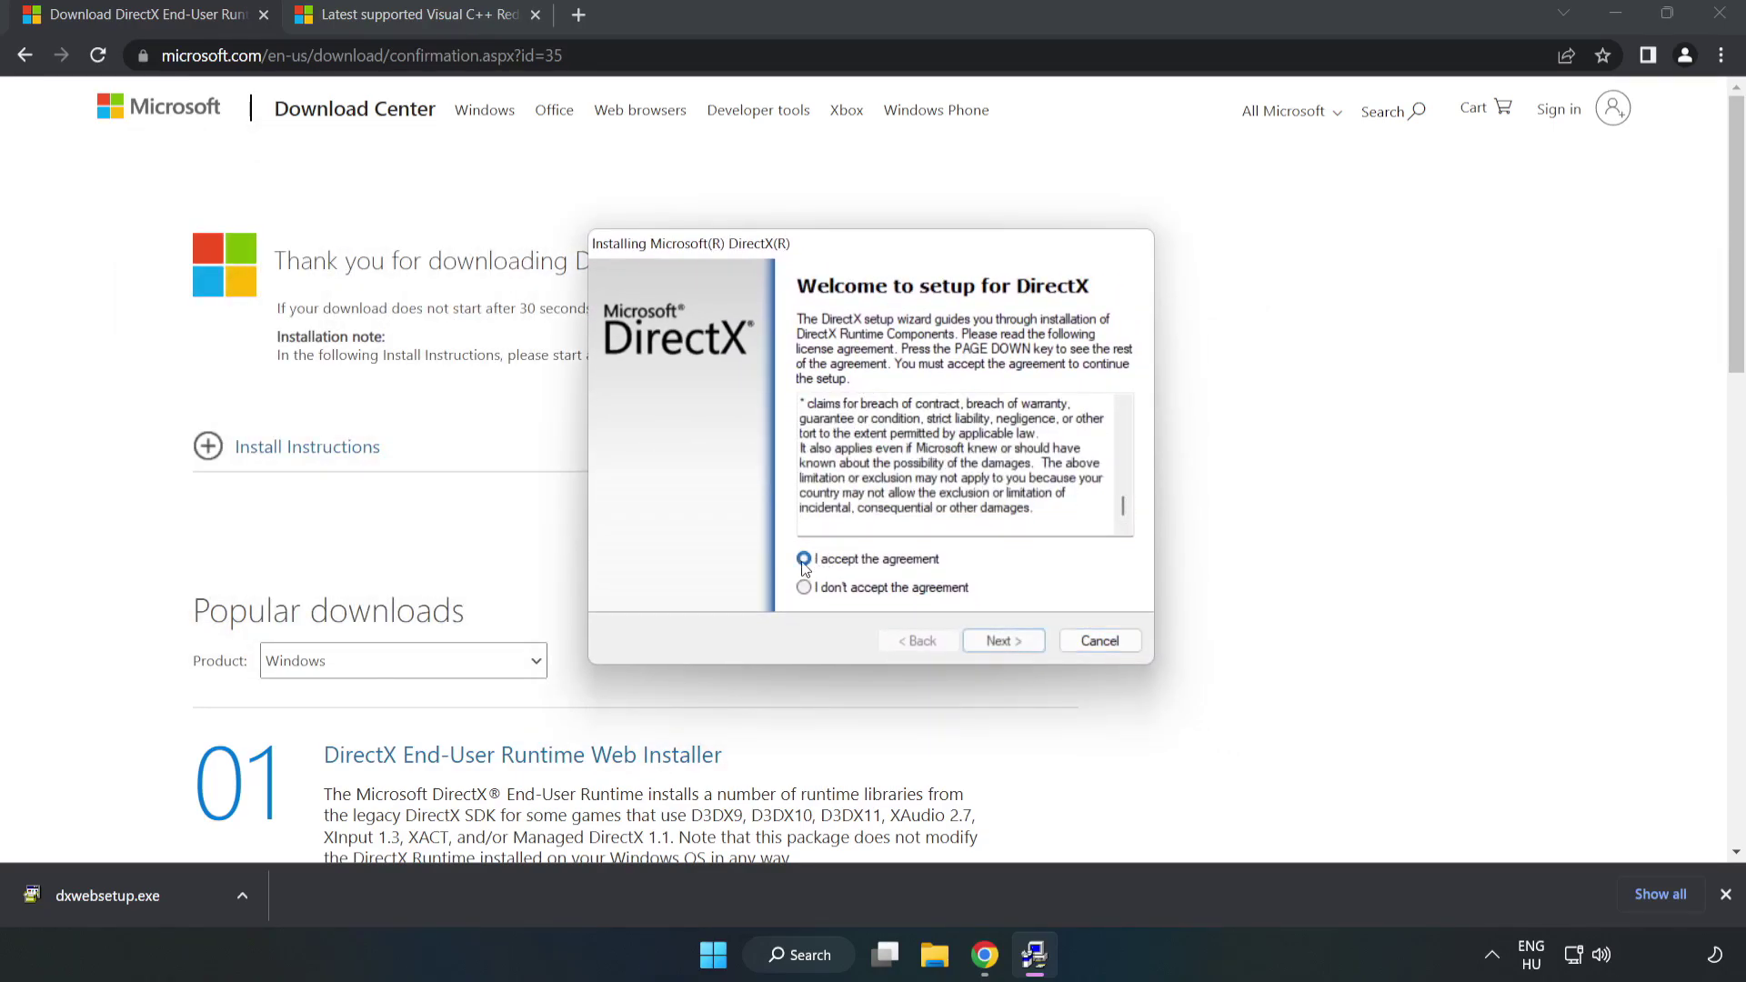
left_click(1010, 642)
left_click(788, 479)
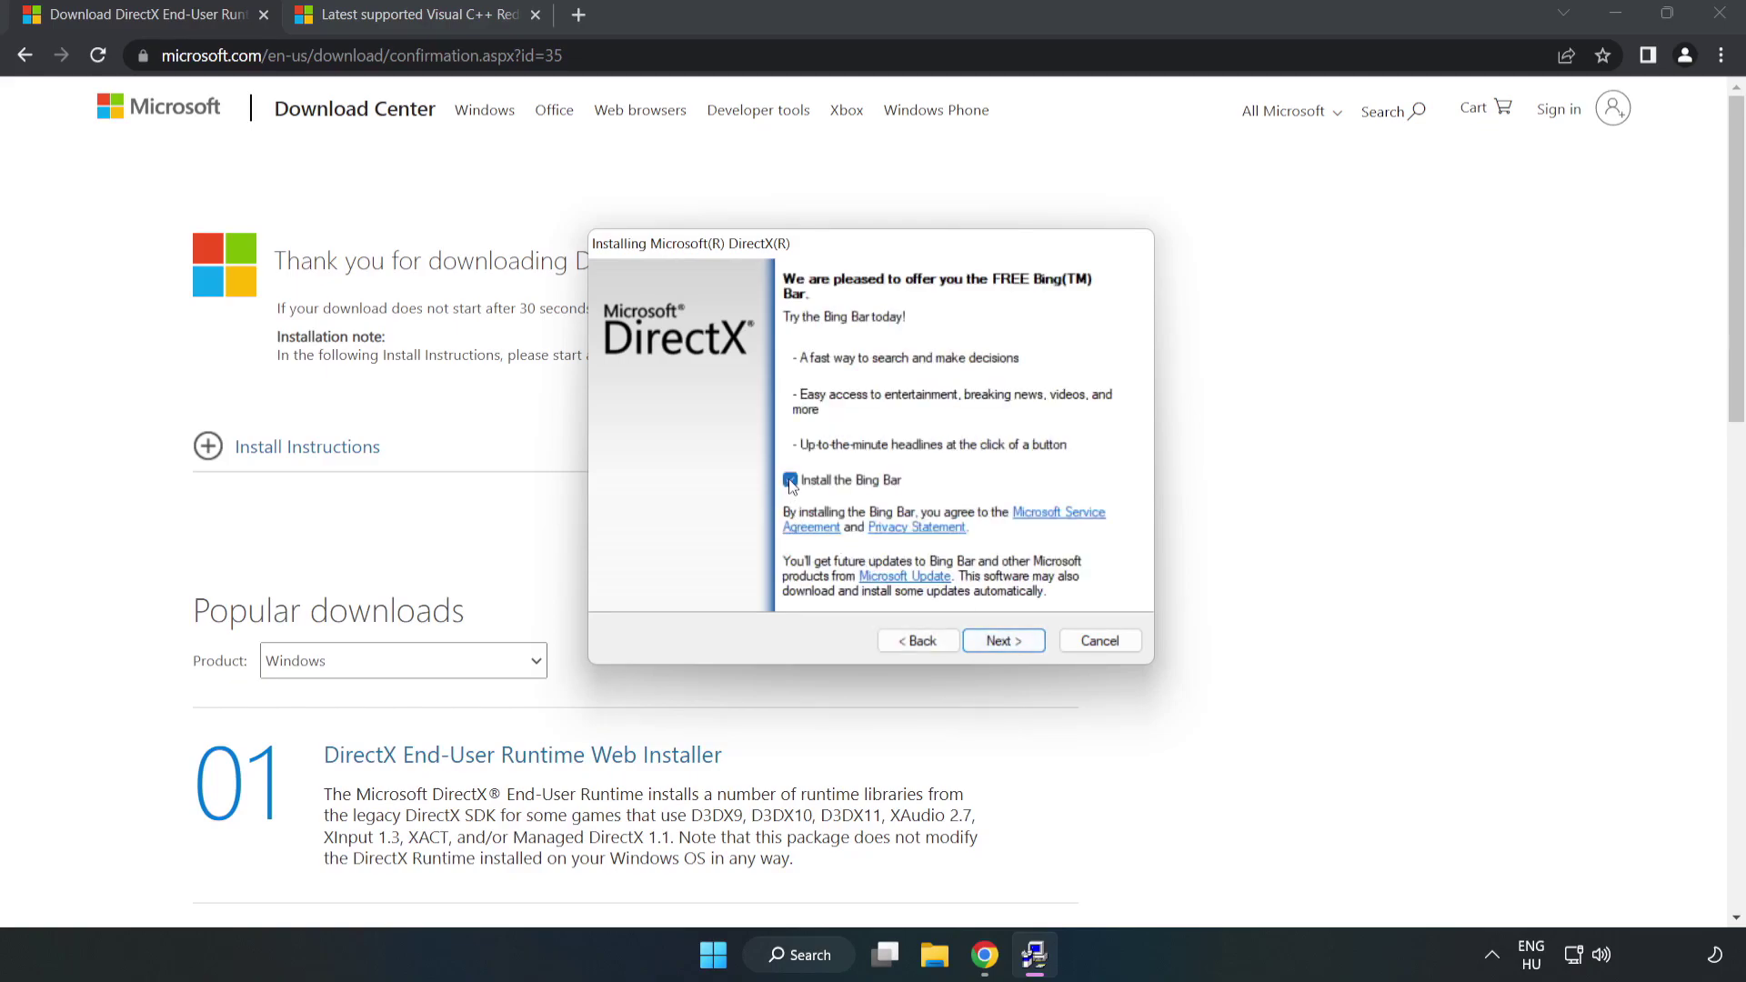
- Run DirectX Setup through to Finish, then close the DirectX download tab
left_click(1005, 642)
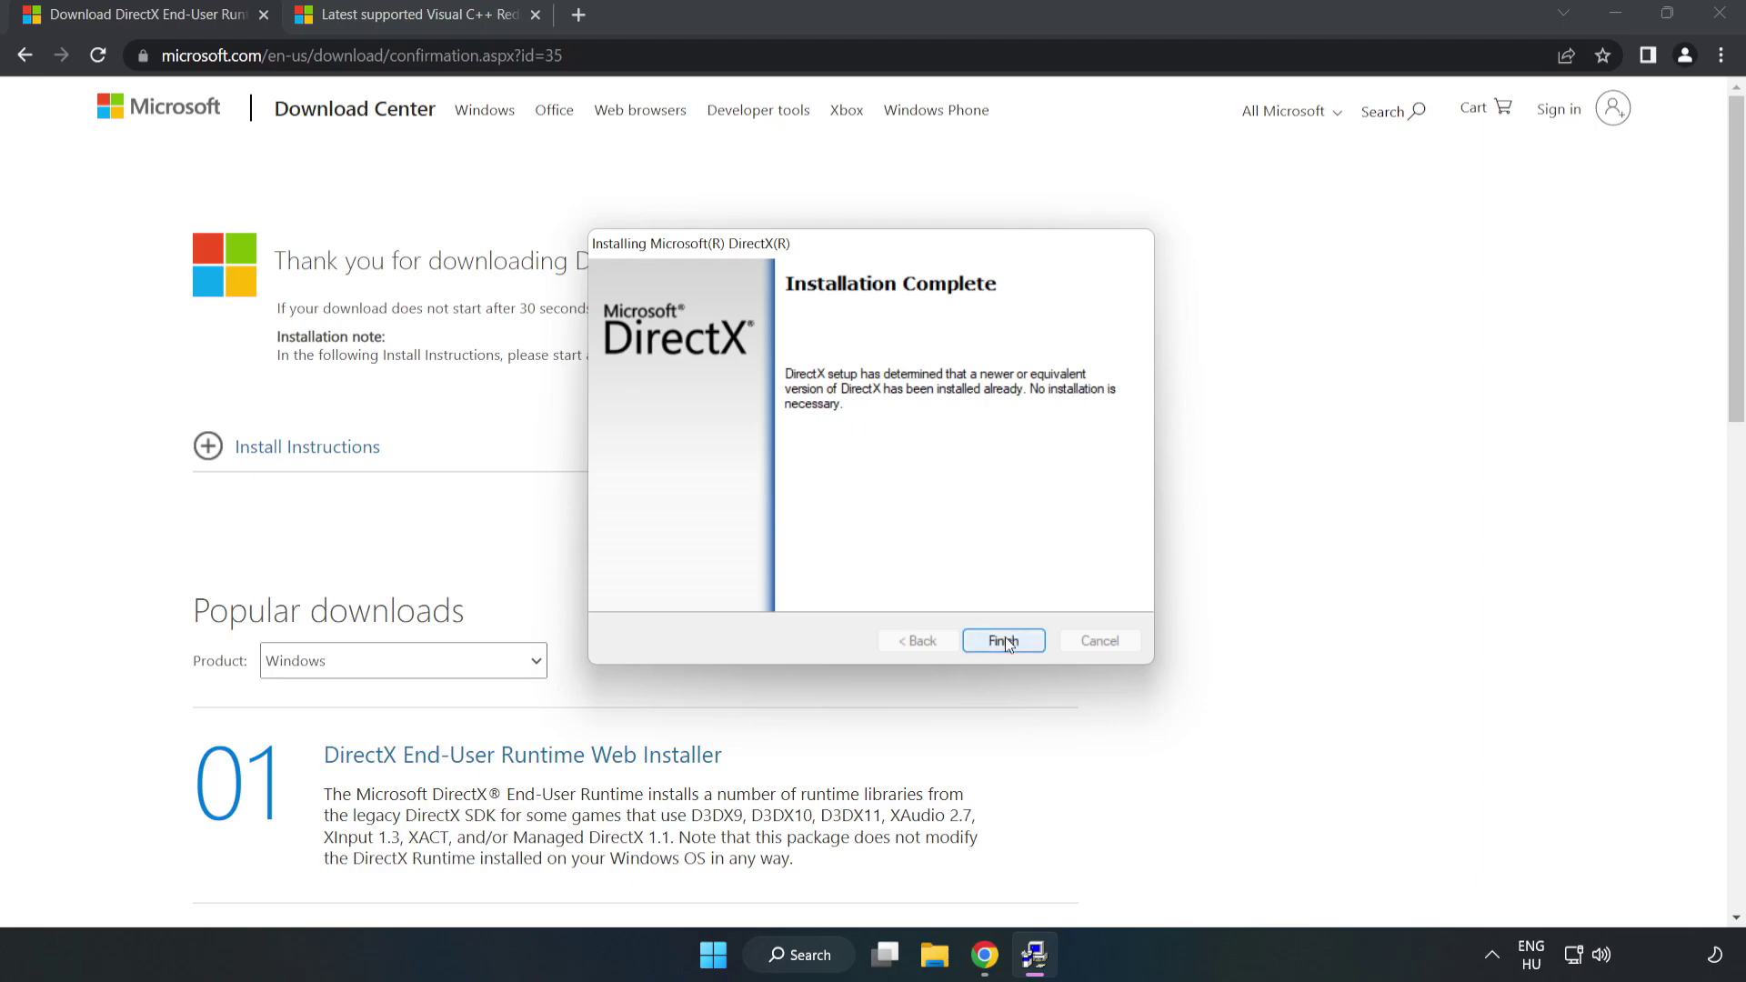
left_click(1006, 643)
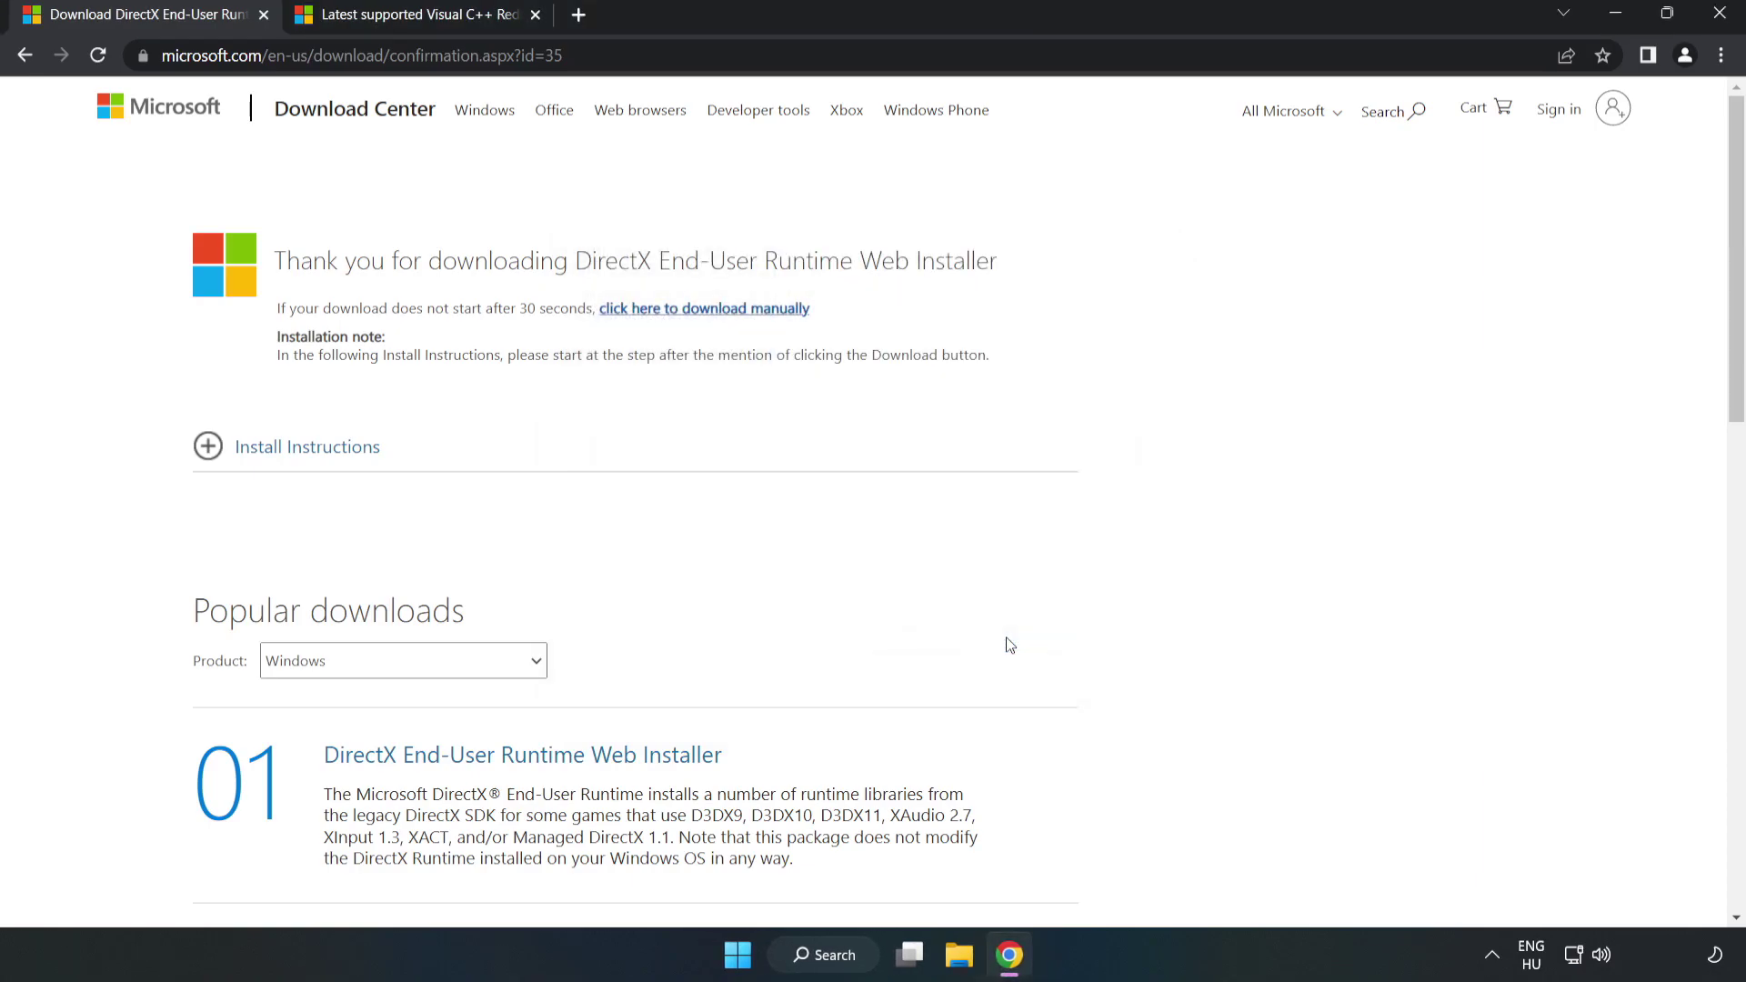
left_click(263, 15)
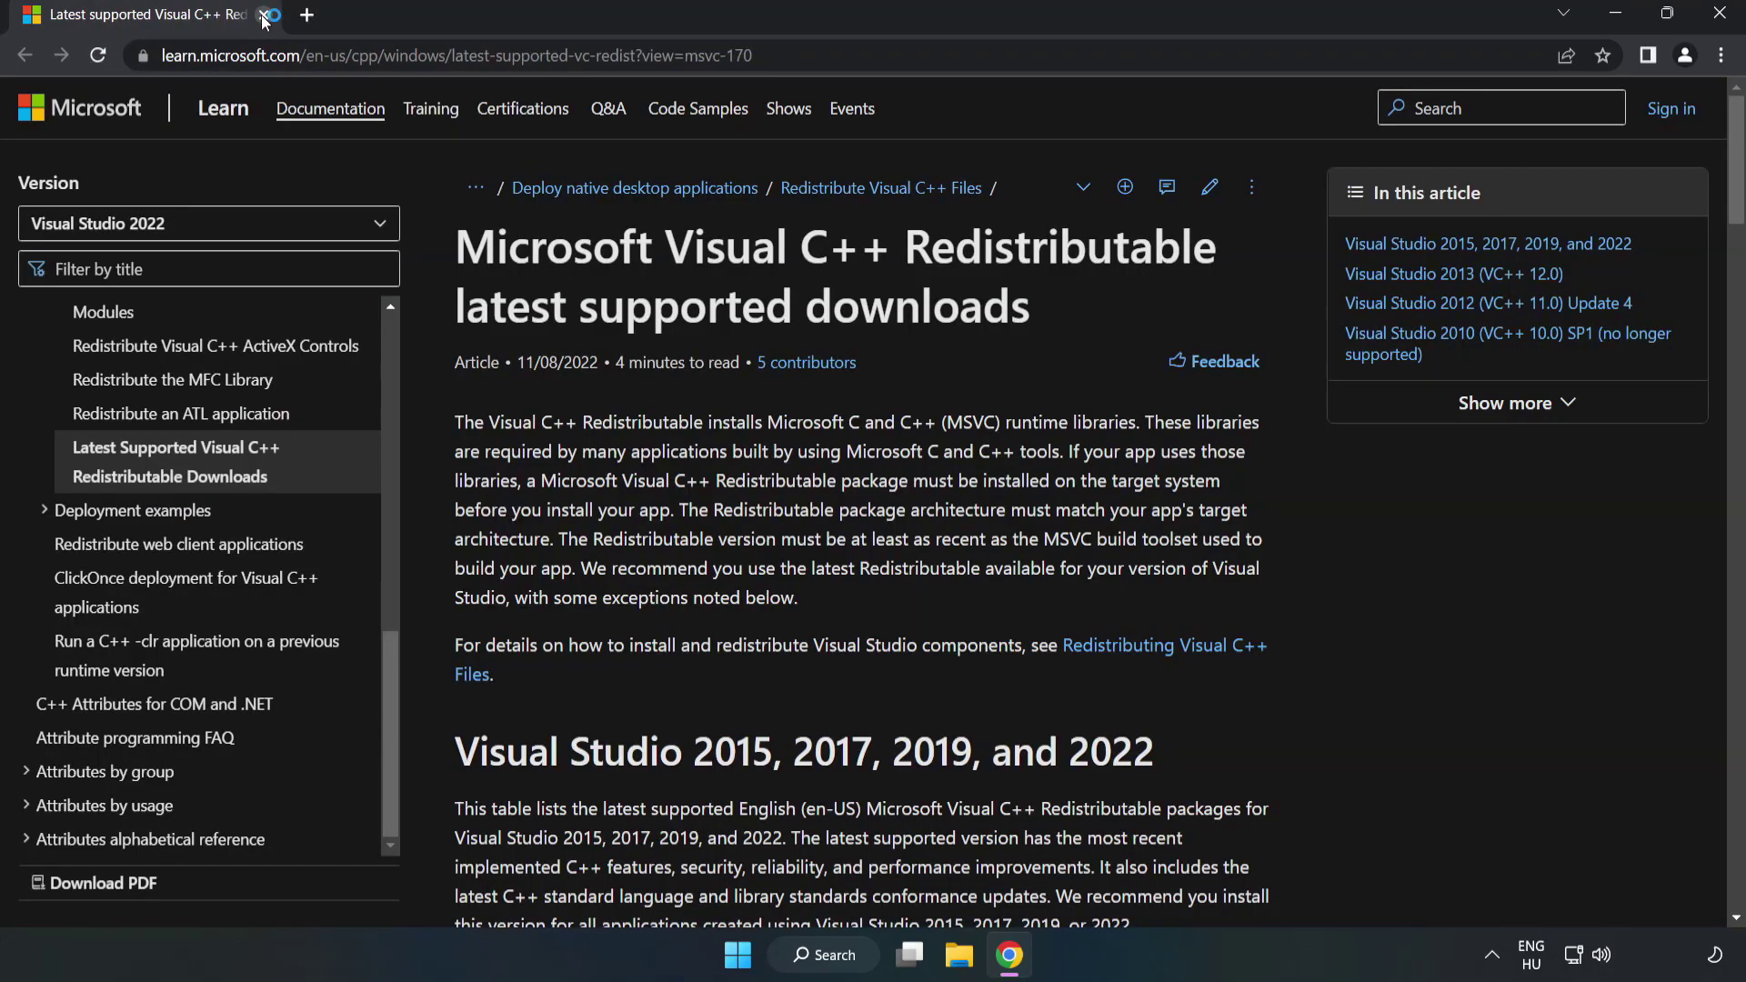